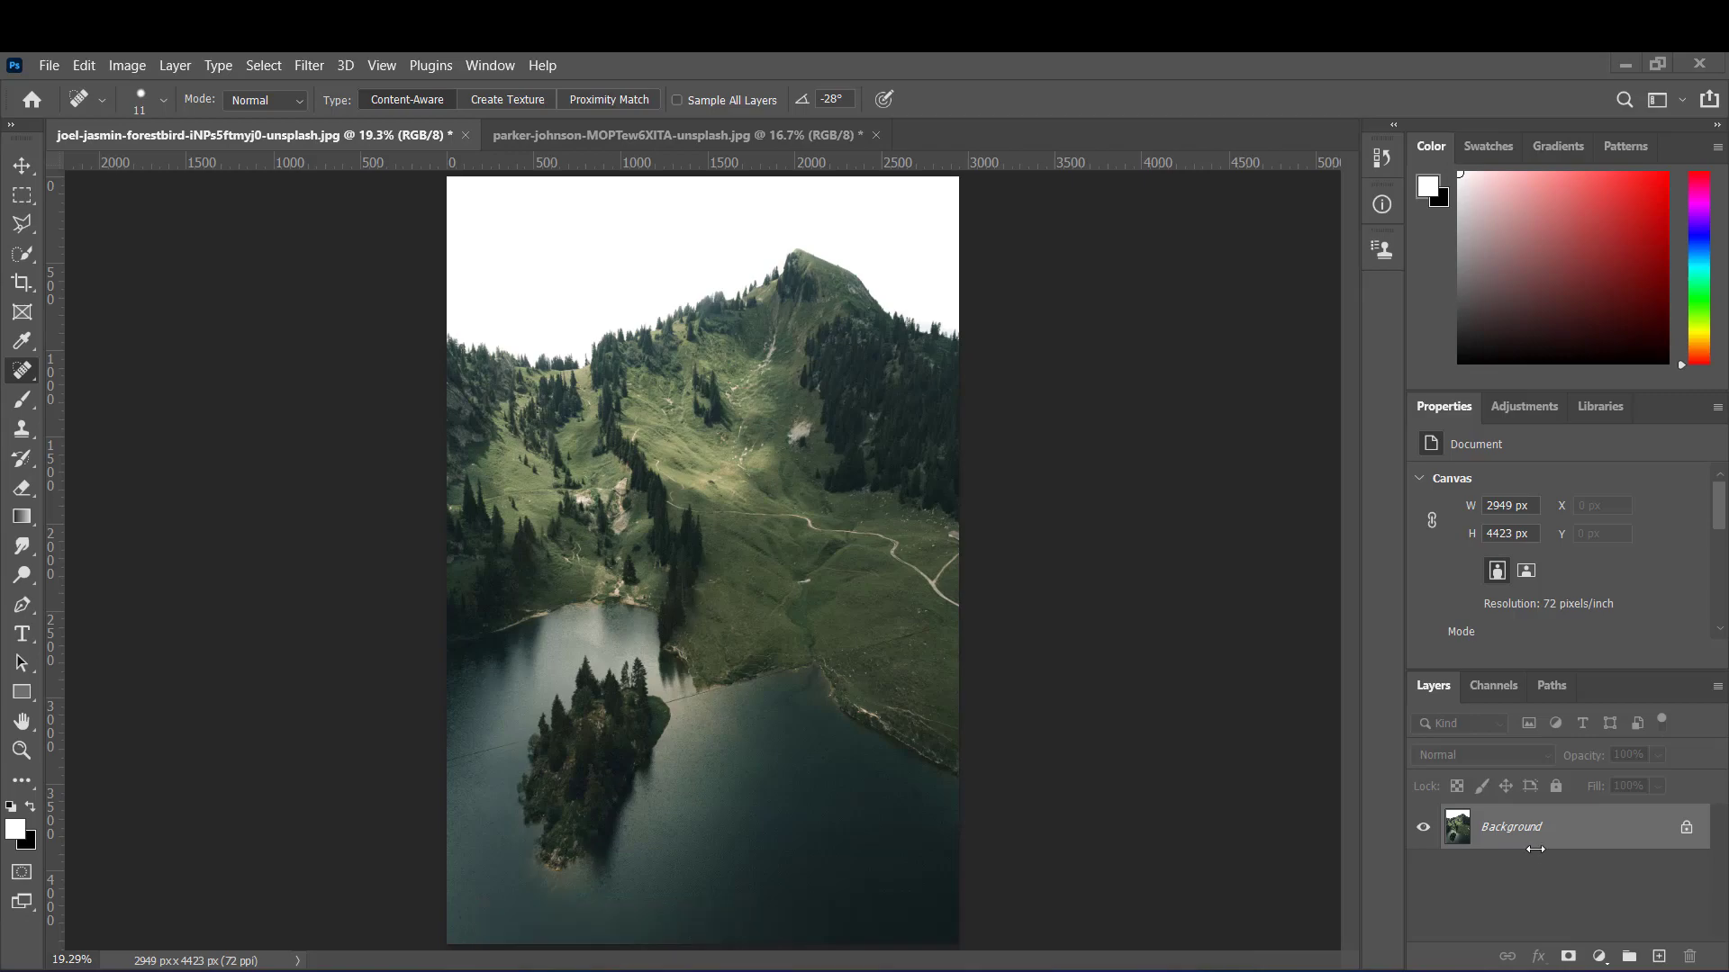
- Duplicate the lake photo's Background layer into Layer 1 with Ctrl+J
key("ctrl+j")
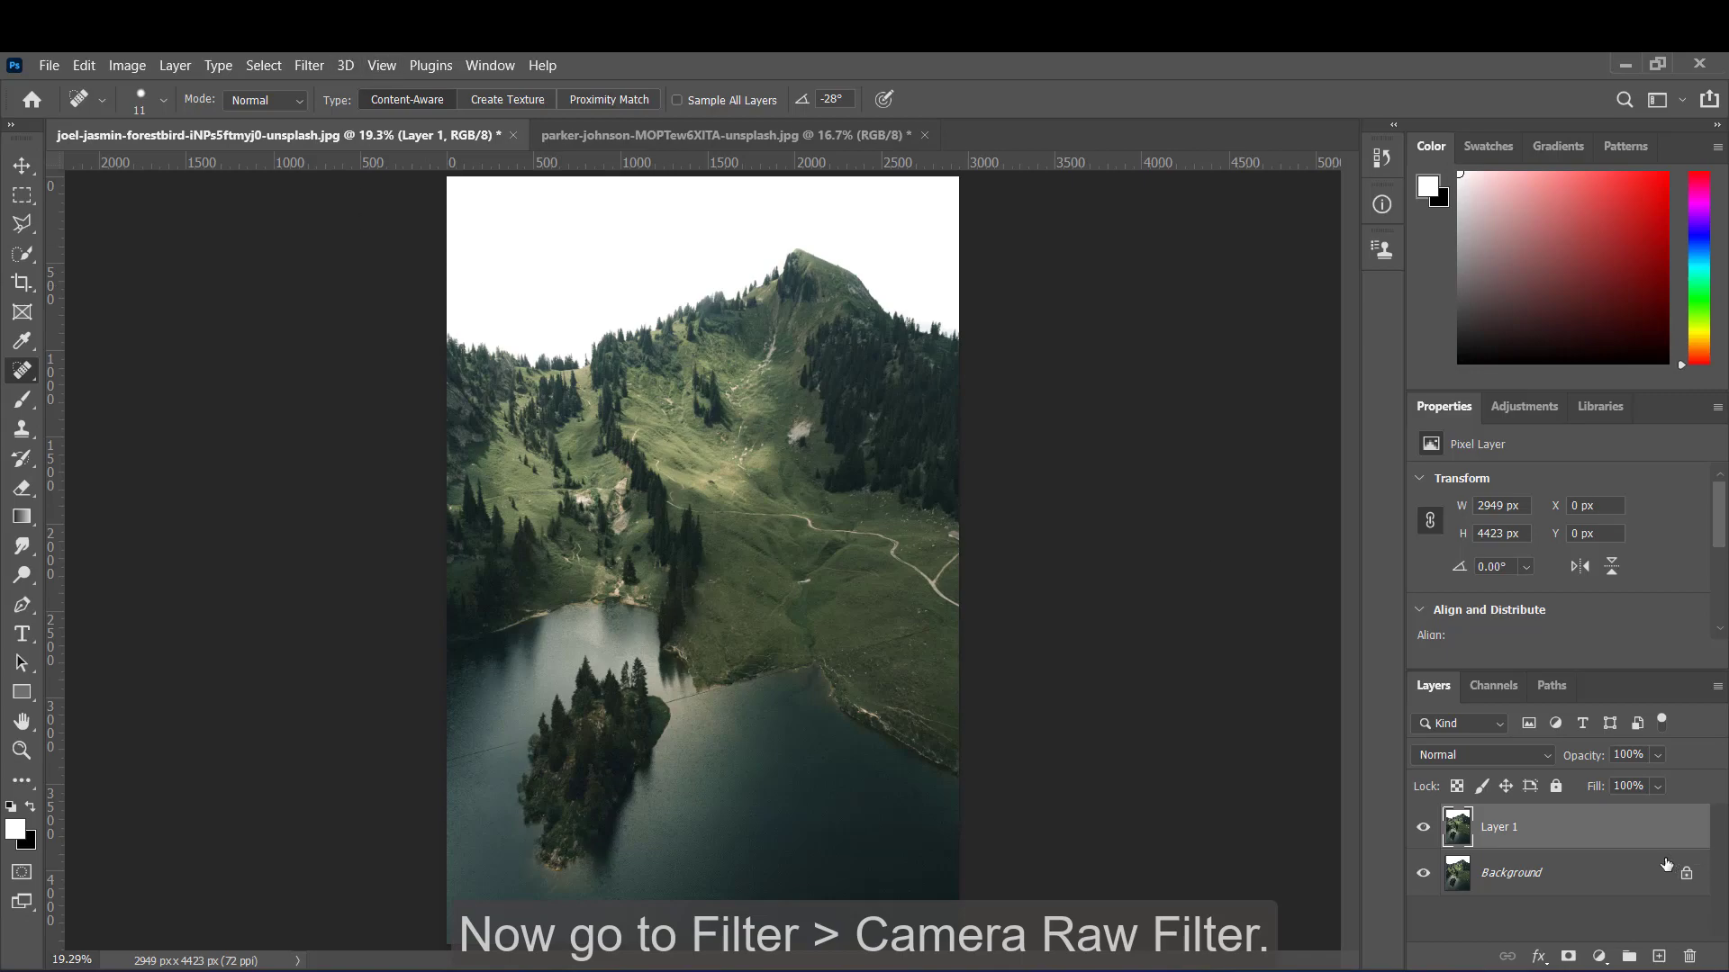
- Open Layer 1 in the Camera Raw Filter, inspect the hillside and water at 100%, then return to fit view
left_click(309, 66)
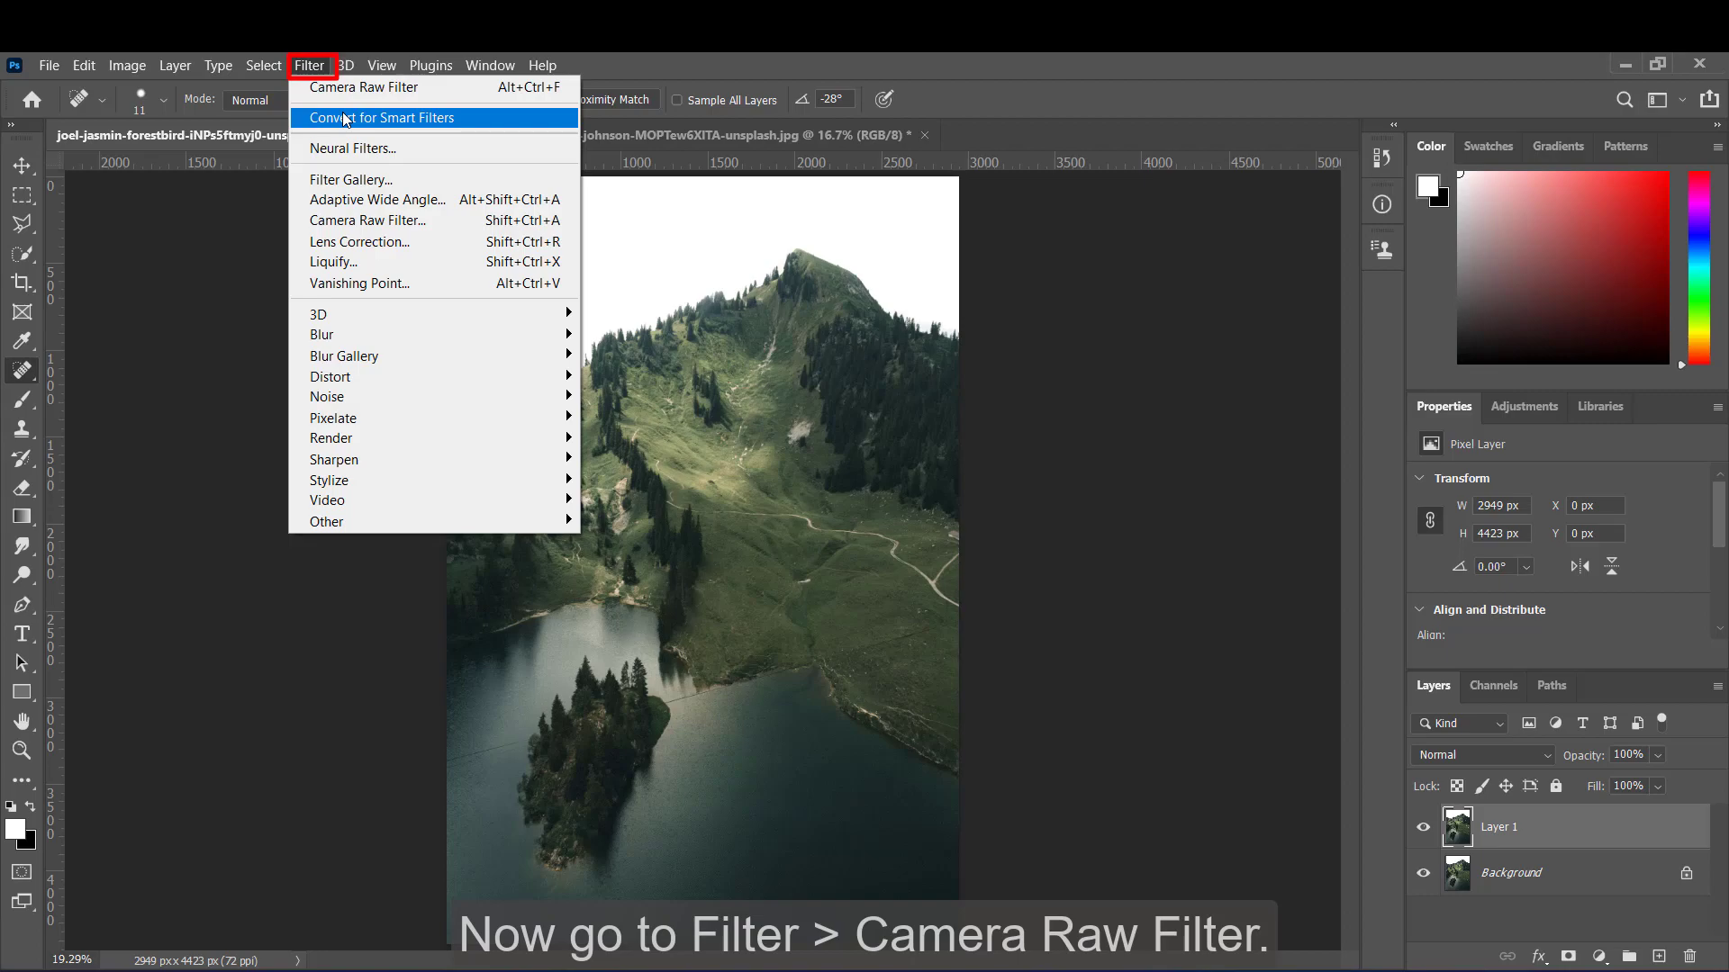
left_click(353, 219)
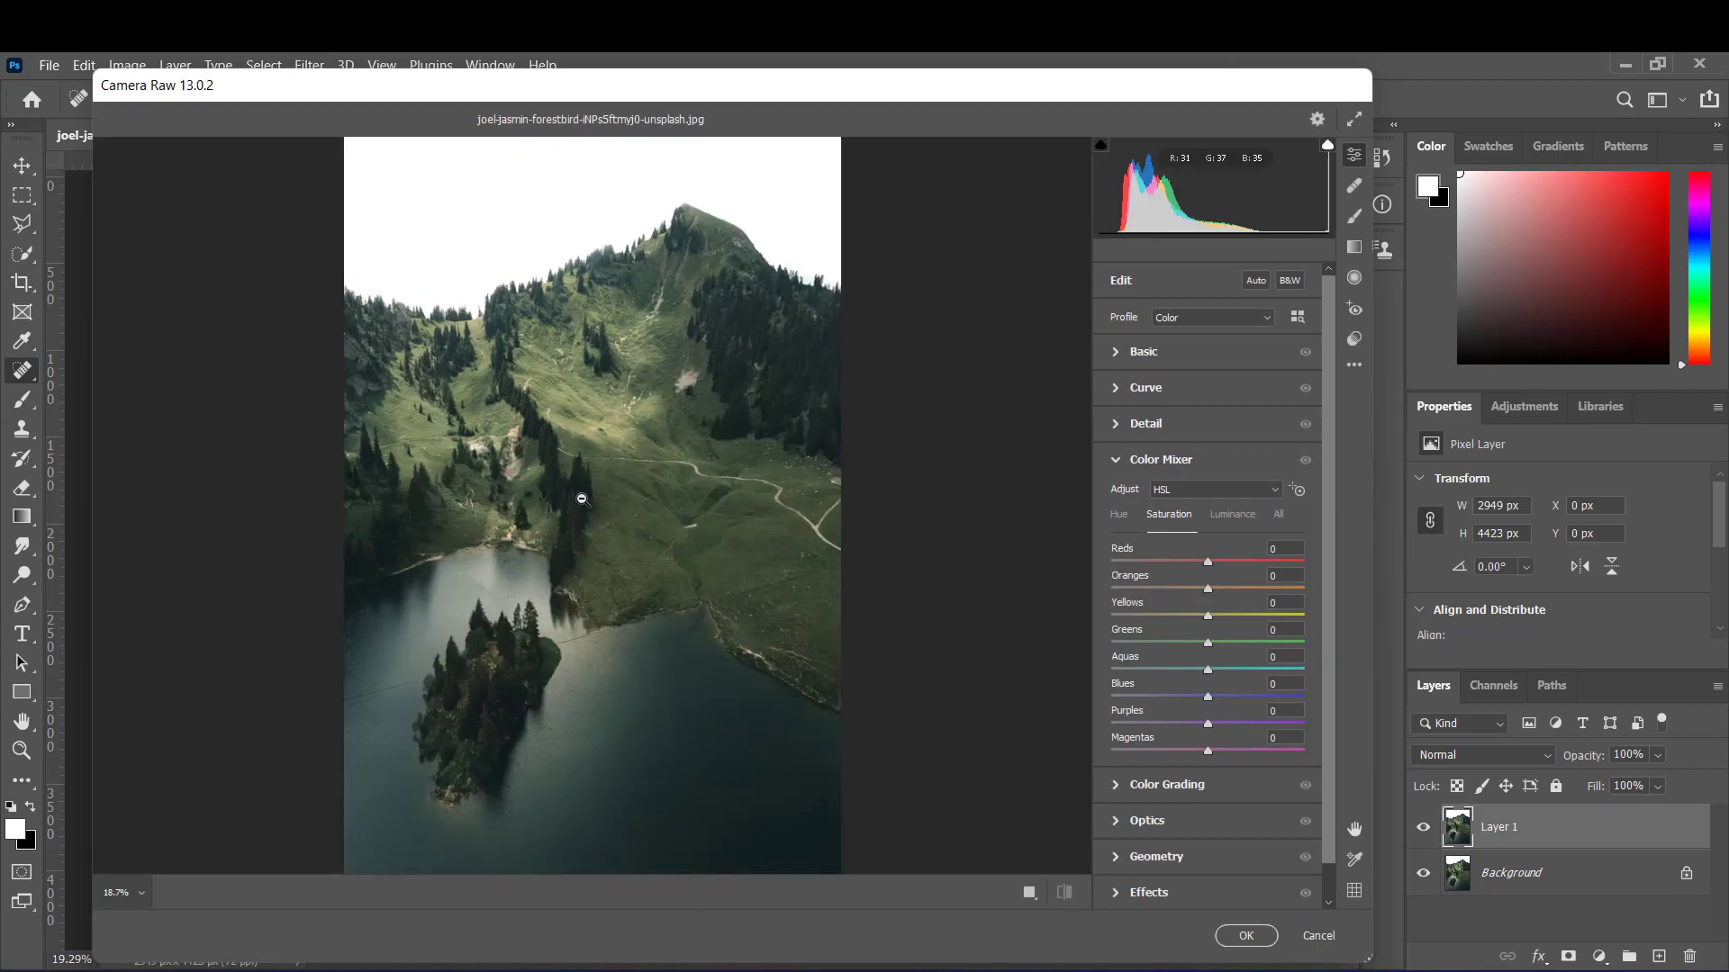
left_click(632, 466)
left_click(633, 466)
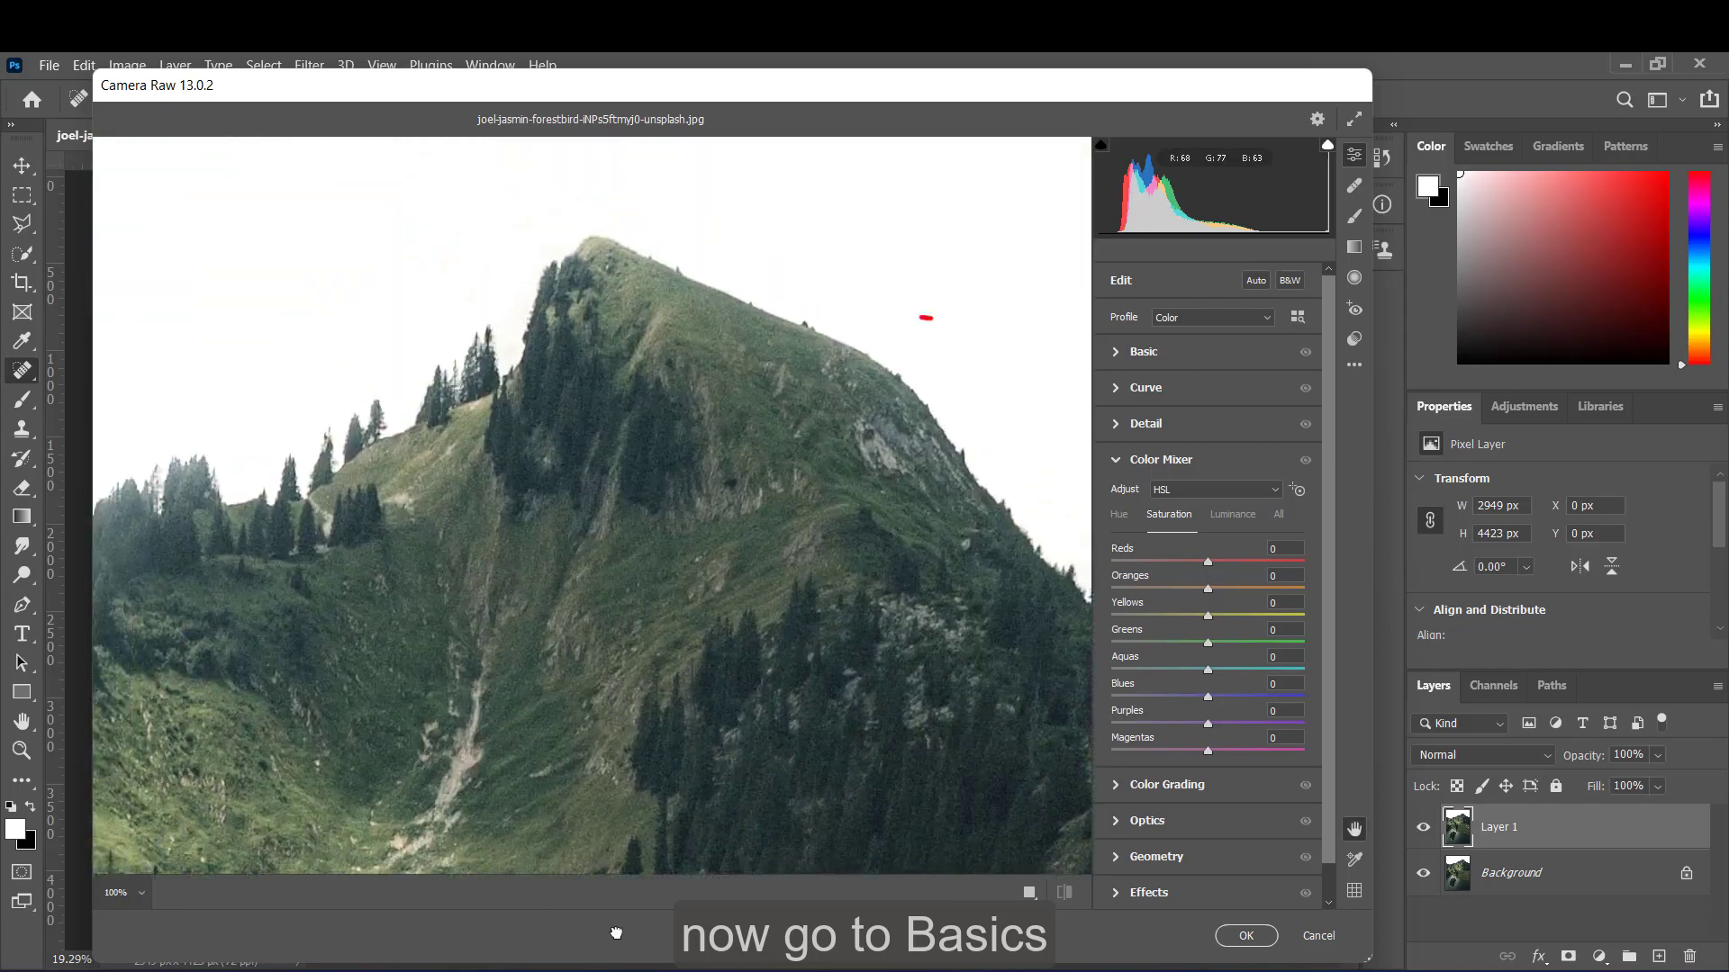
mouse_move(660, 315)
left_mouse_down()
mouse_move(1012, 229)
mouse_move(430, 636)
mouse_move(547, 185)
left_mouse_up()
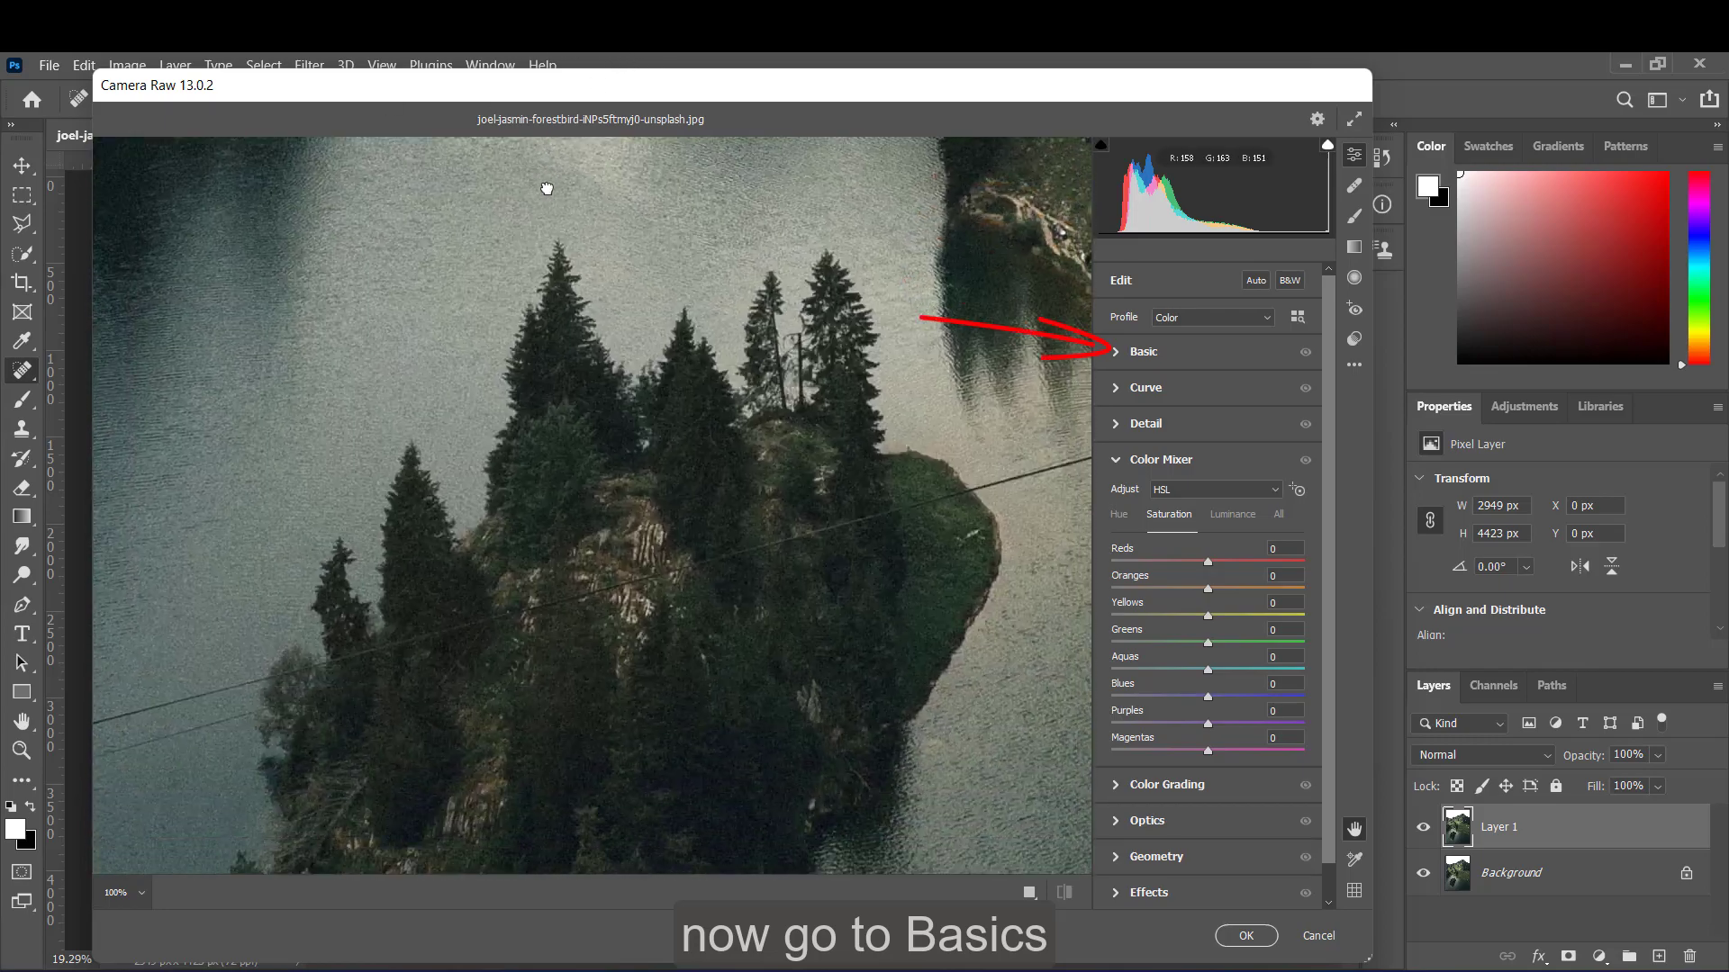
mouse_move(609, 606)
left_mouse_down()
mouse_move(451, 285)
mouse_move(328, 346)
mouse_move(417, 282)
left_mouse_up()
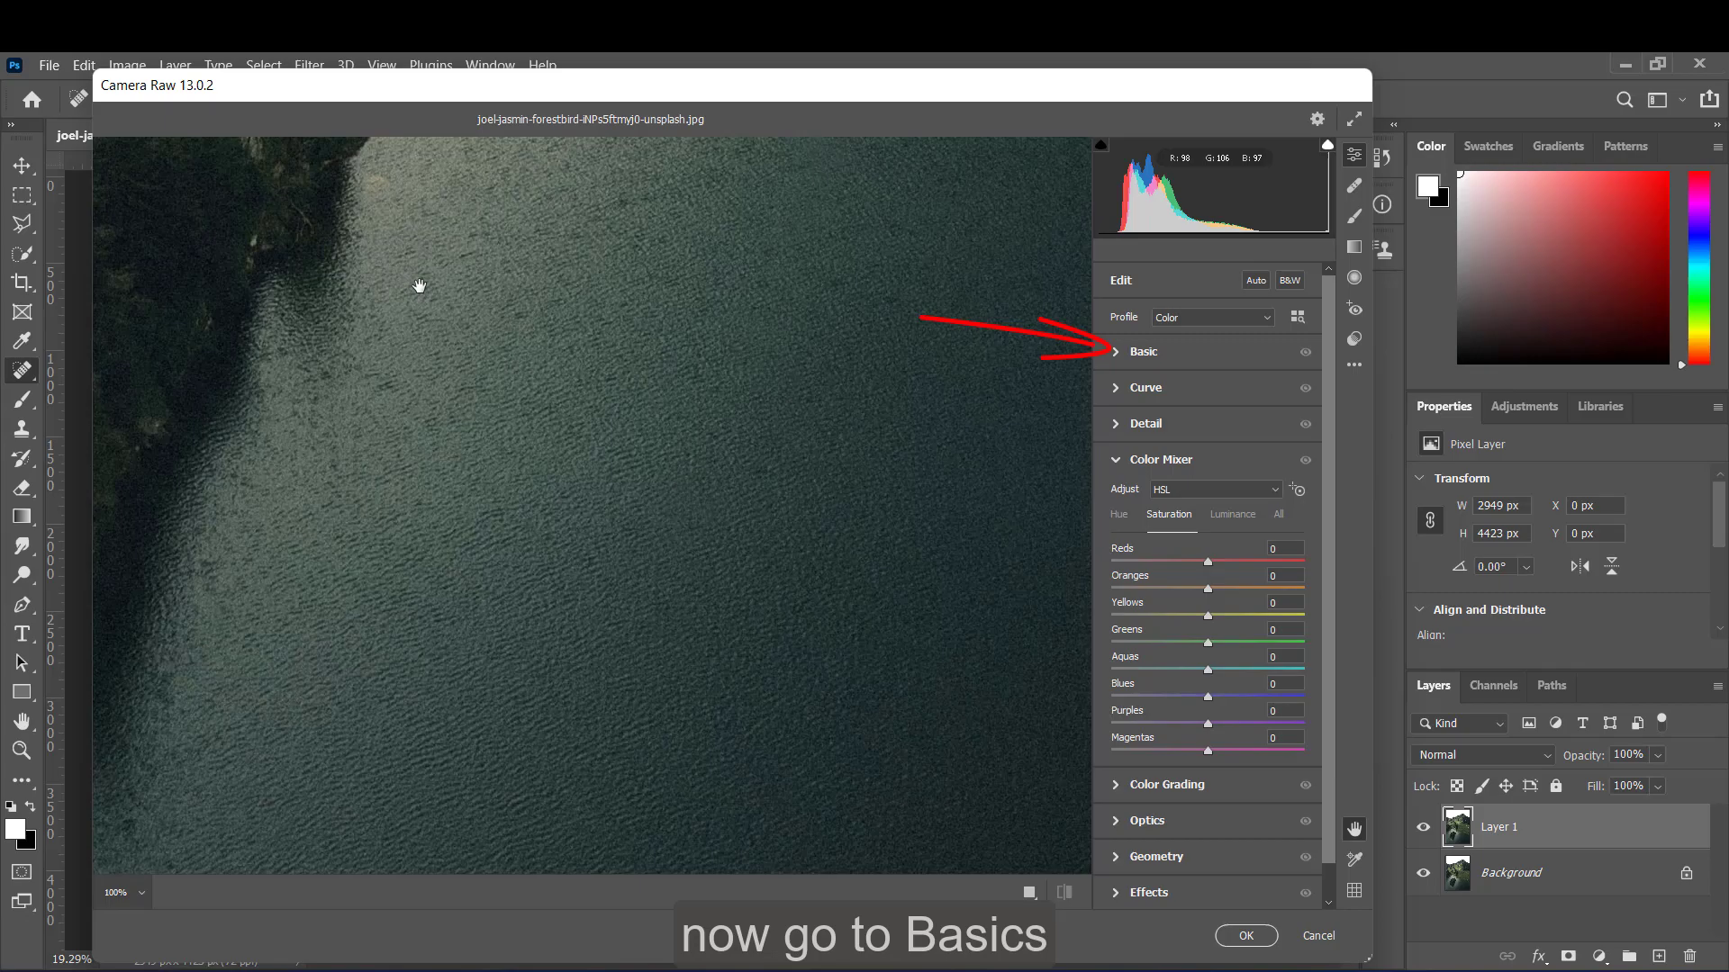
left_click(484, 359)
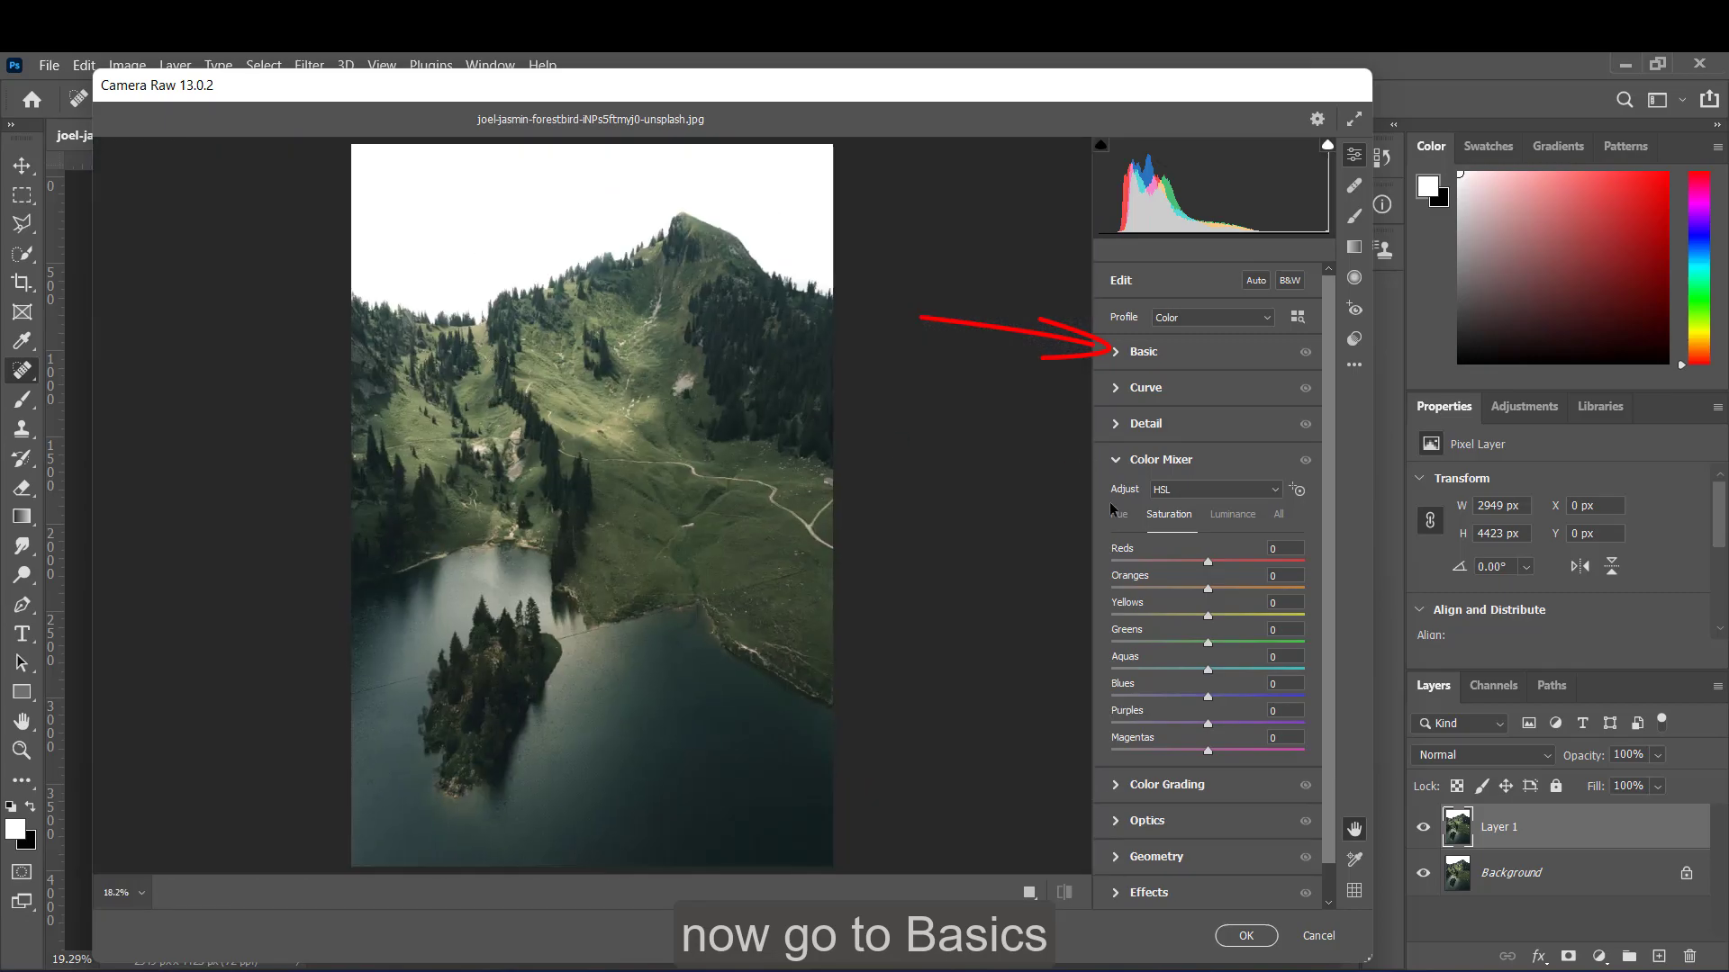
- In Basic, cool to Temperature -10 and Tint -12, lift Exposure to +0.40, and reset then settle Contrast at +5
left_click(1125, 351)
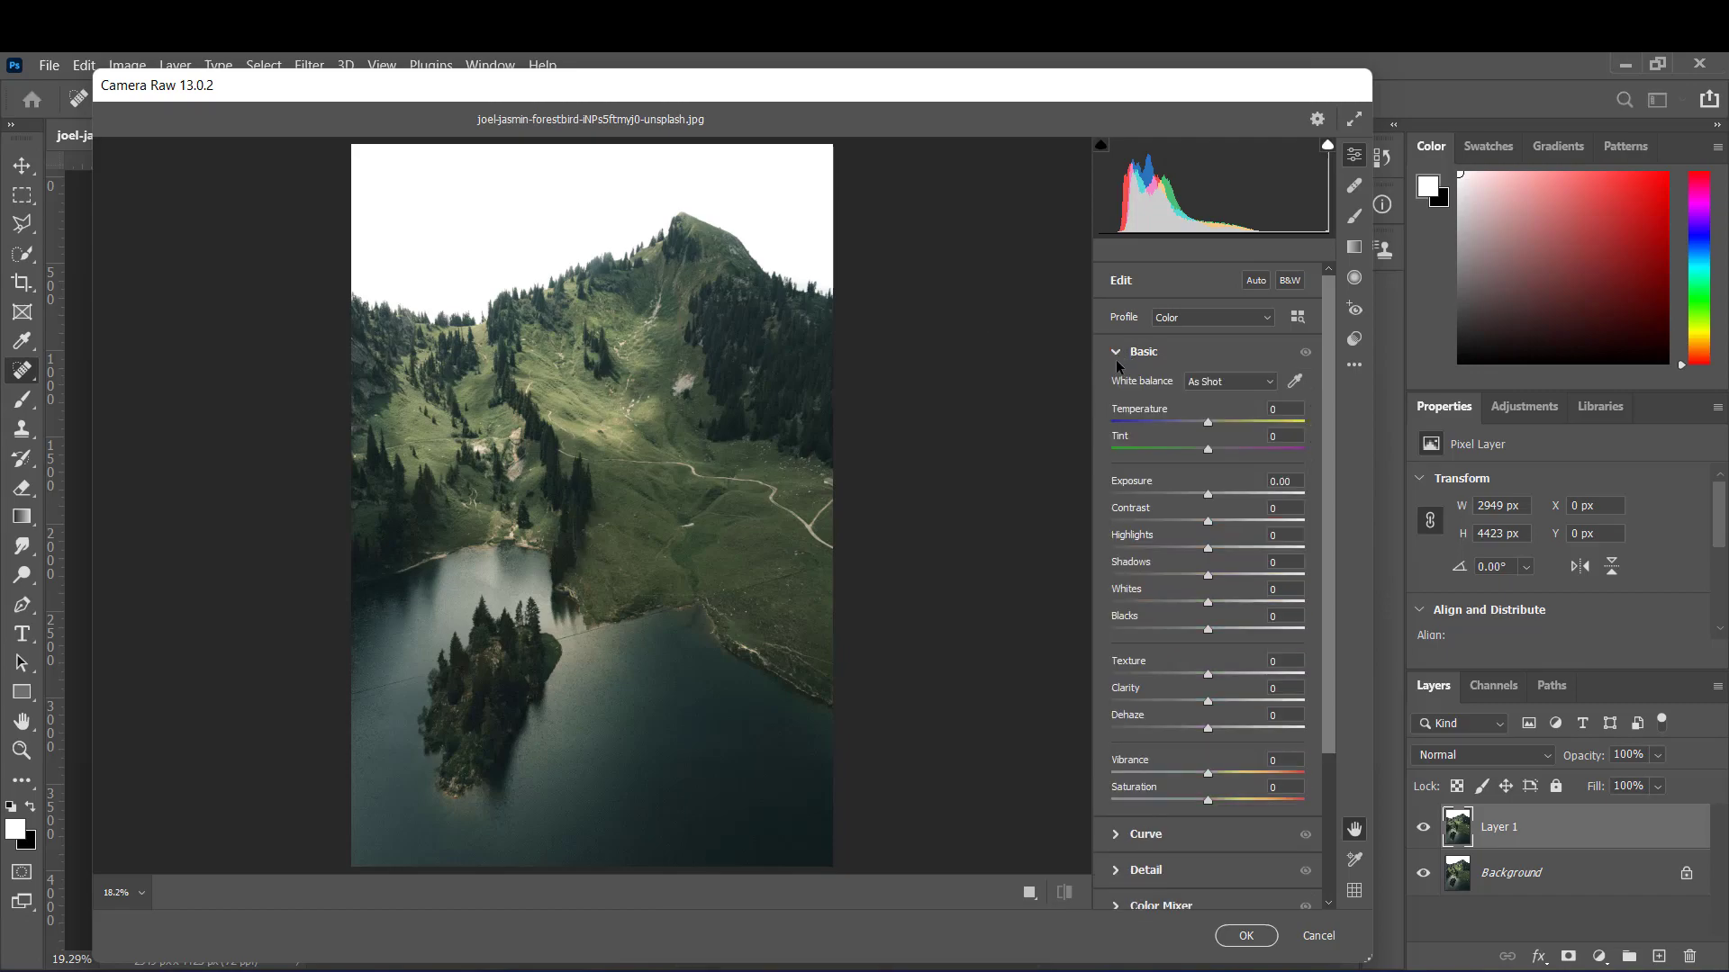
mouse_move(1207, 422)
left_mouse_down()
mouse_move(1235, 420)
mouse_move(1183, 421)
mouse_move(1205, 419)
mouse_move(1215, 447)
left_mouse_up()
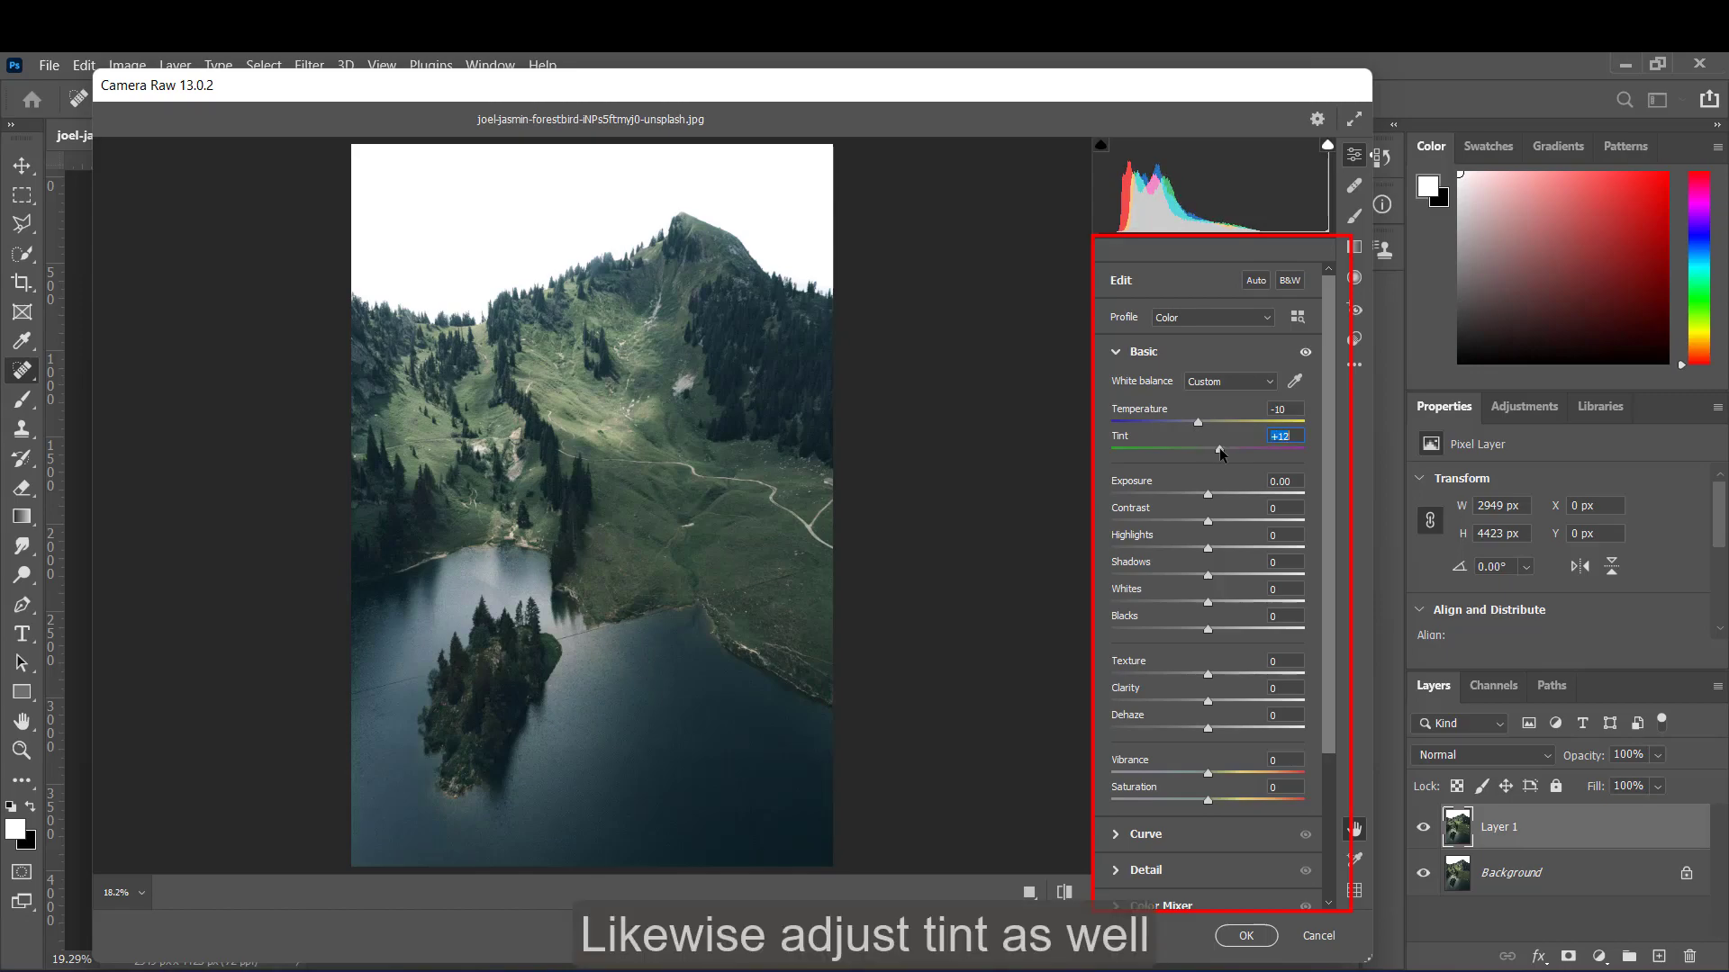
left_click_drag(1215, 447, 1198, 455)
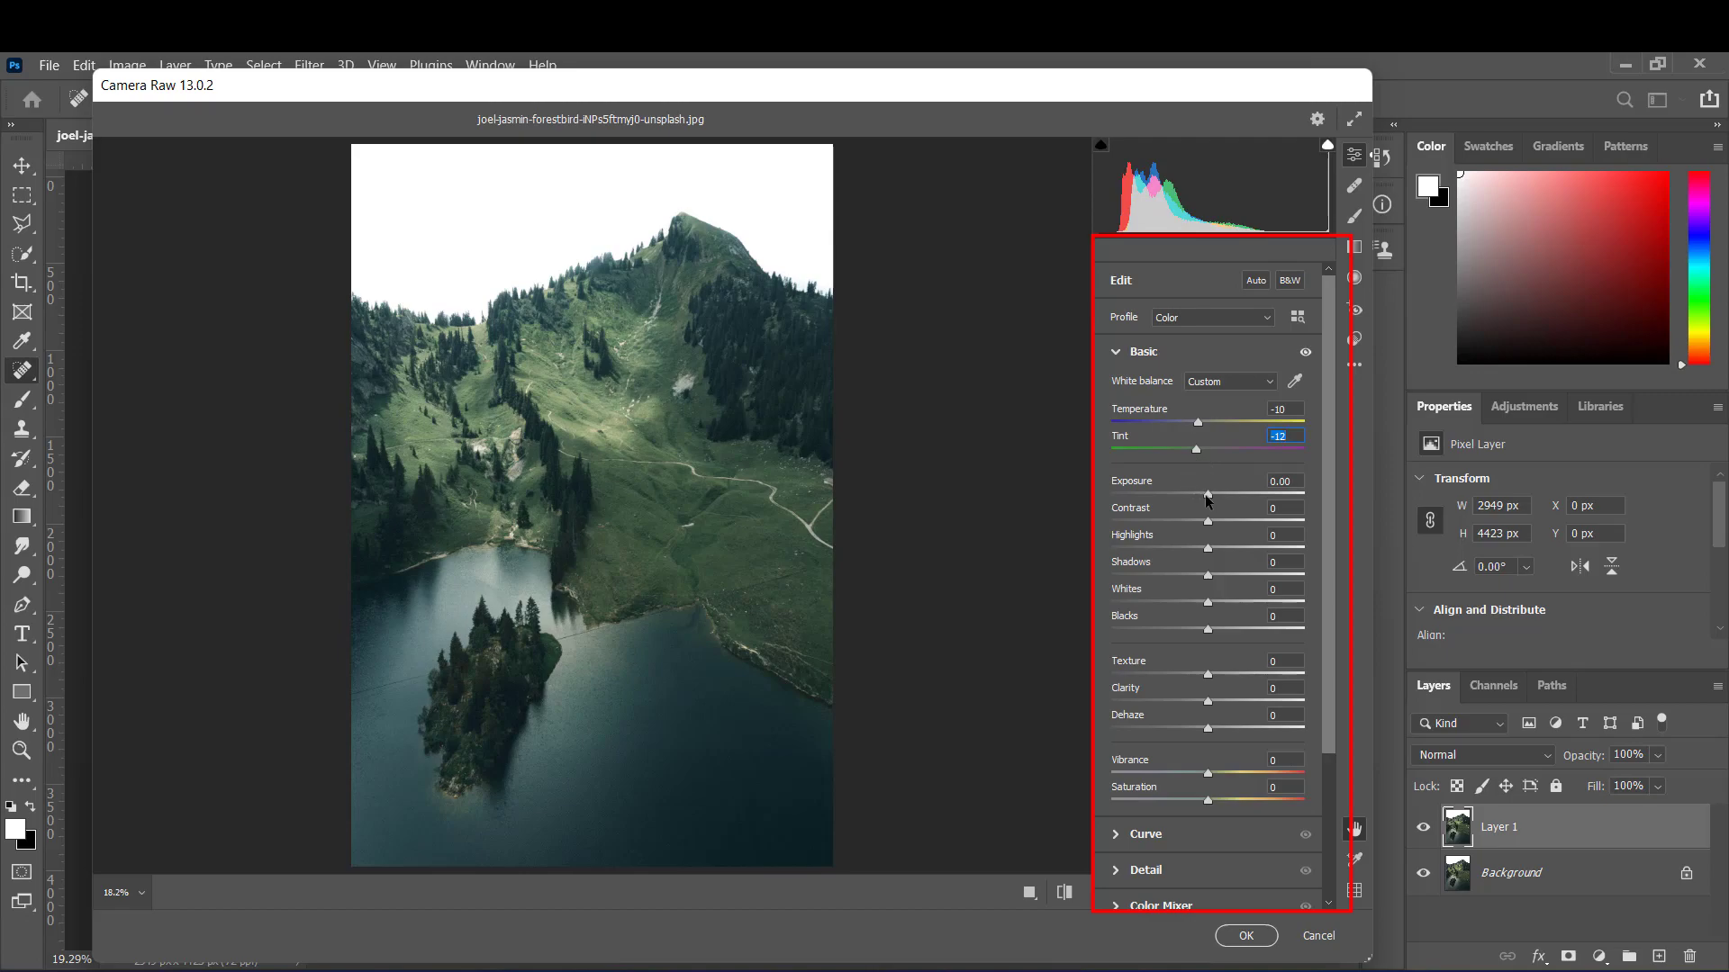
left_click_drag(1208, 495, 1209, 501)
left_click_drag(1209, 500, 1214, 497)
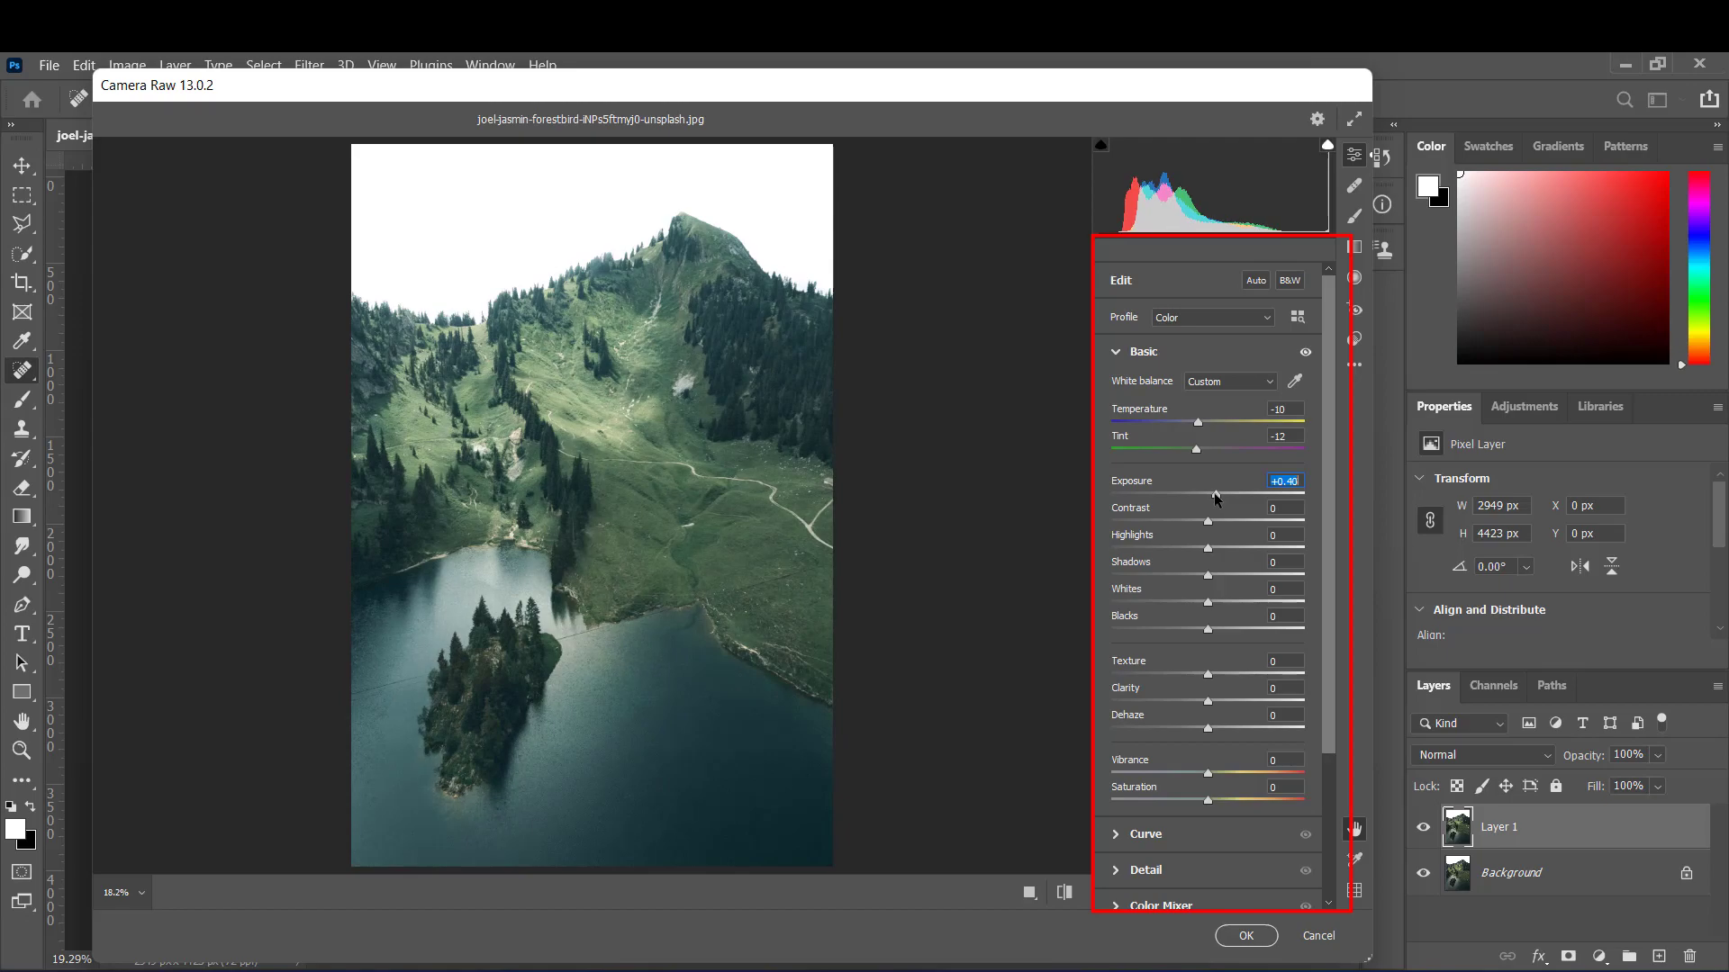
left_click(1208, 524)
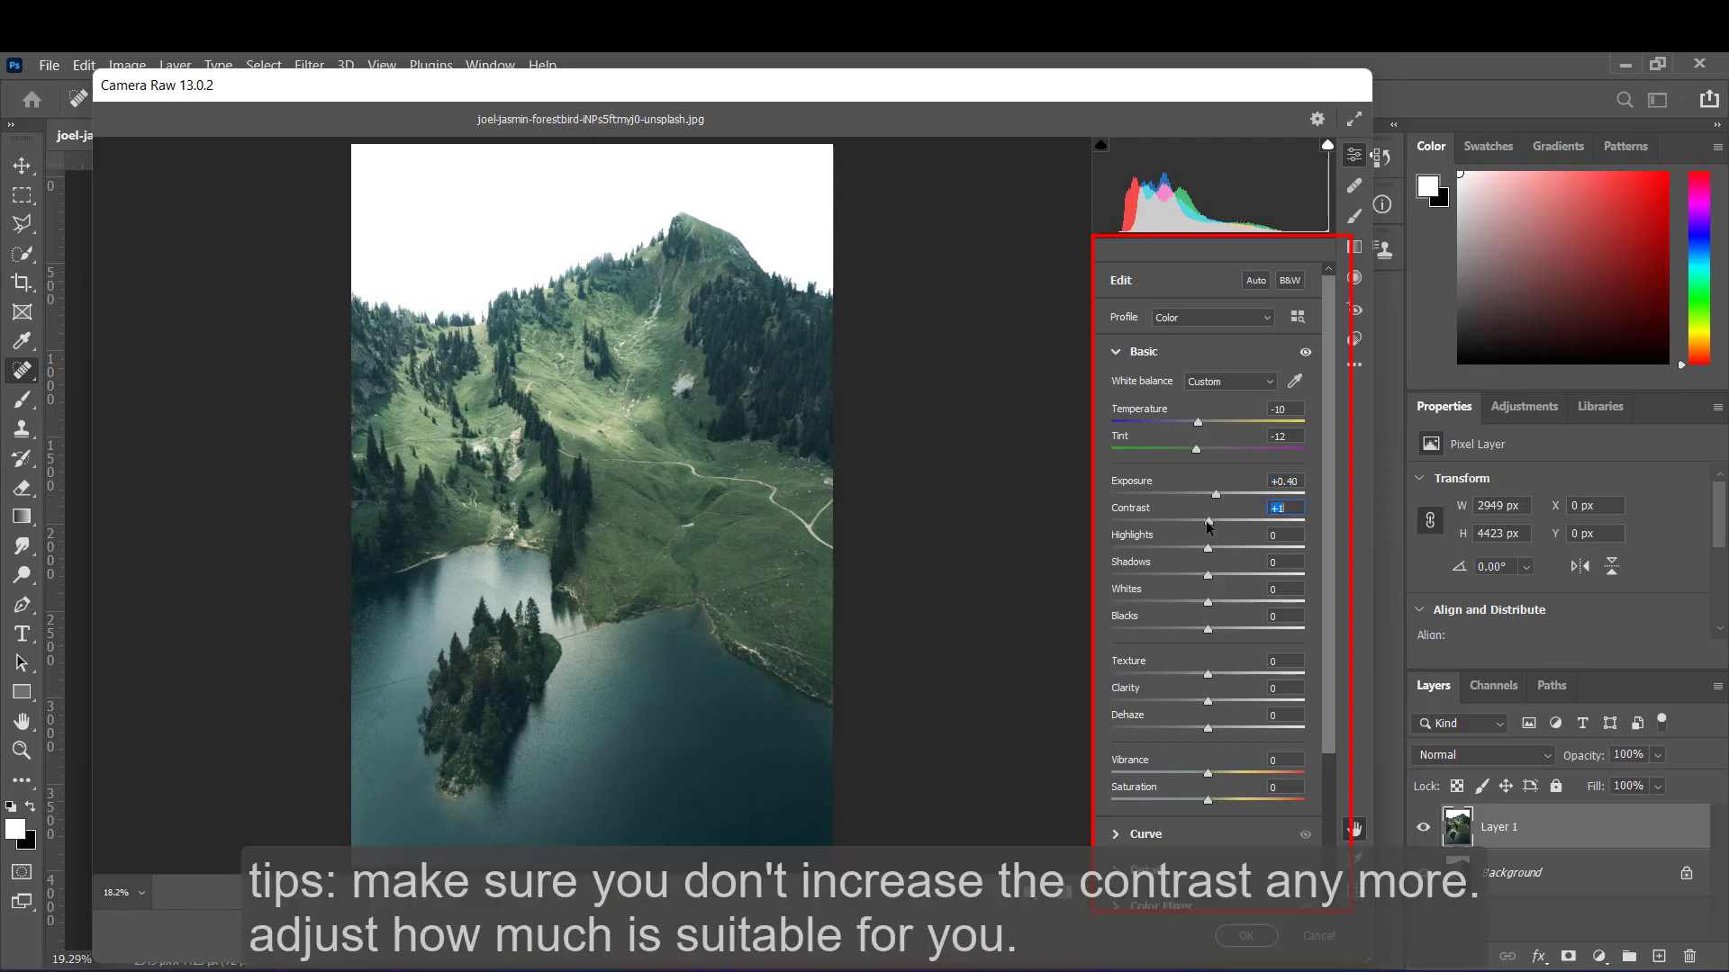
mouse_move(1208, 525)
left_mouse_down()
mouse_move(1169, 525)
mouse_move(1319, 529)
left_mouse_up()
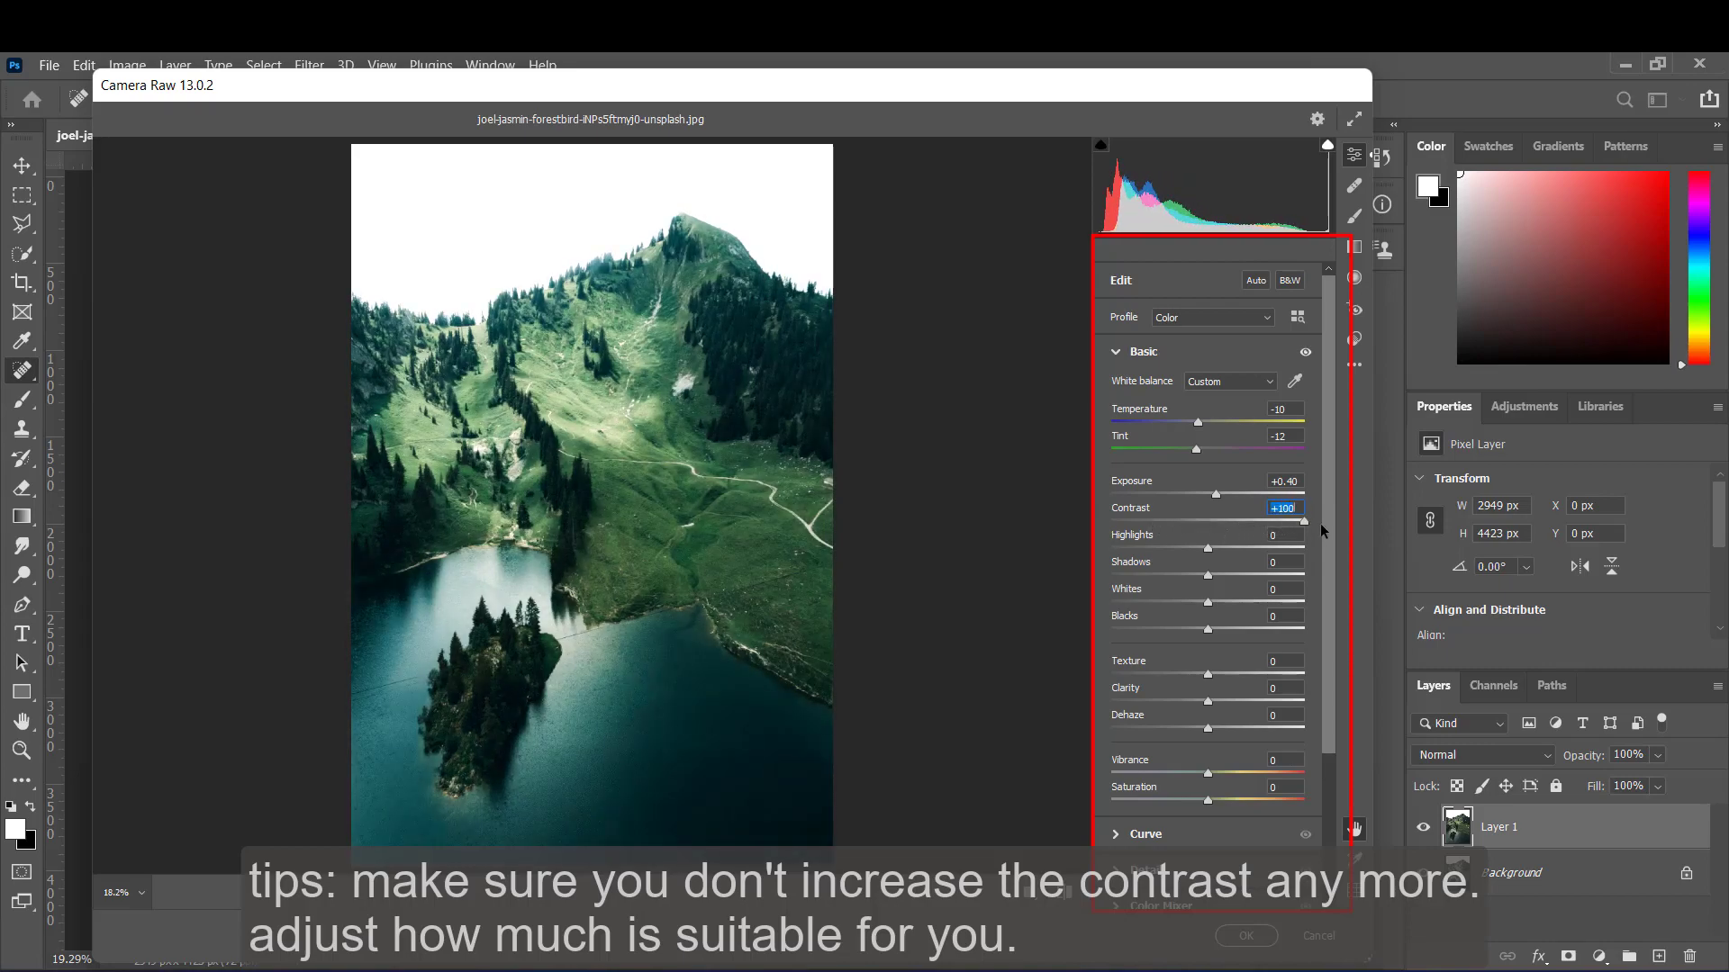
double_click(1284, 523)
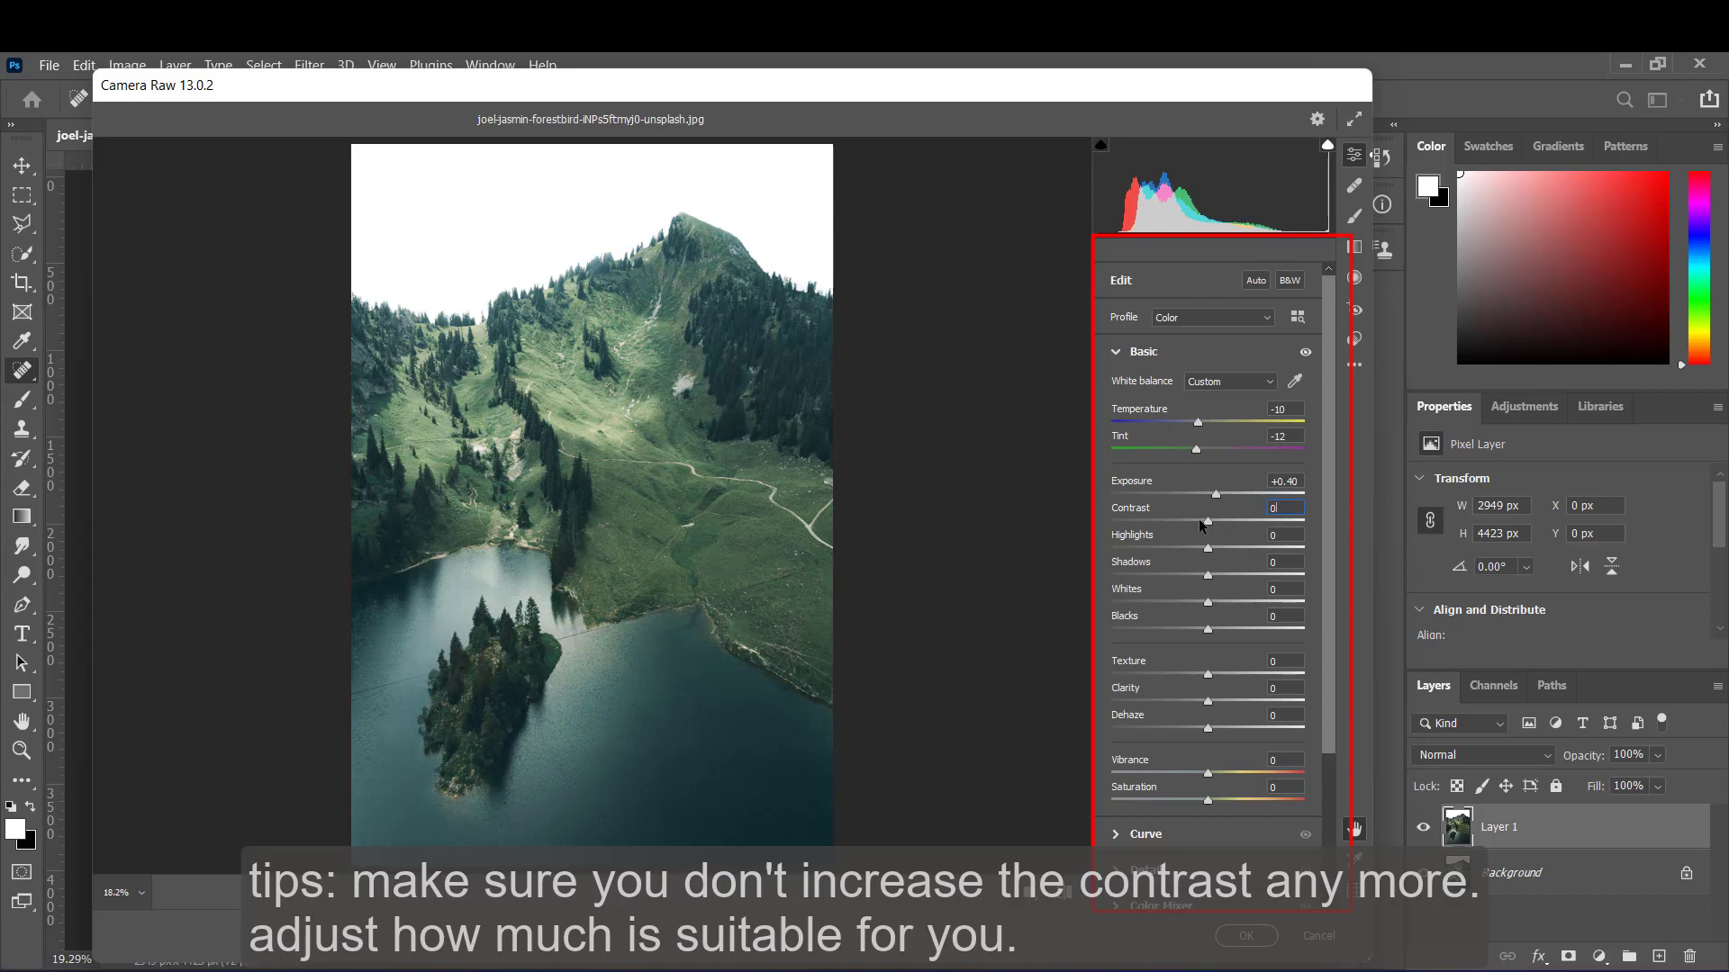
mouse_move(1206, 525)
left_mouse_down()
mouse_move(1231, 551)
mouse_move(1208, 552)
mouse_move(1218, 572)
mouse_move(1247, 579)
mouse_move(1220, 580)
left_mouse_up()
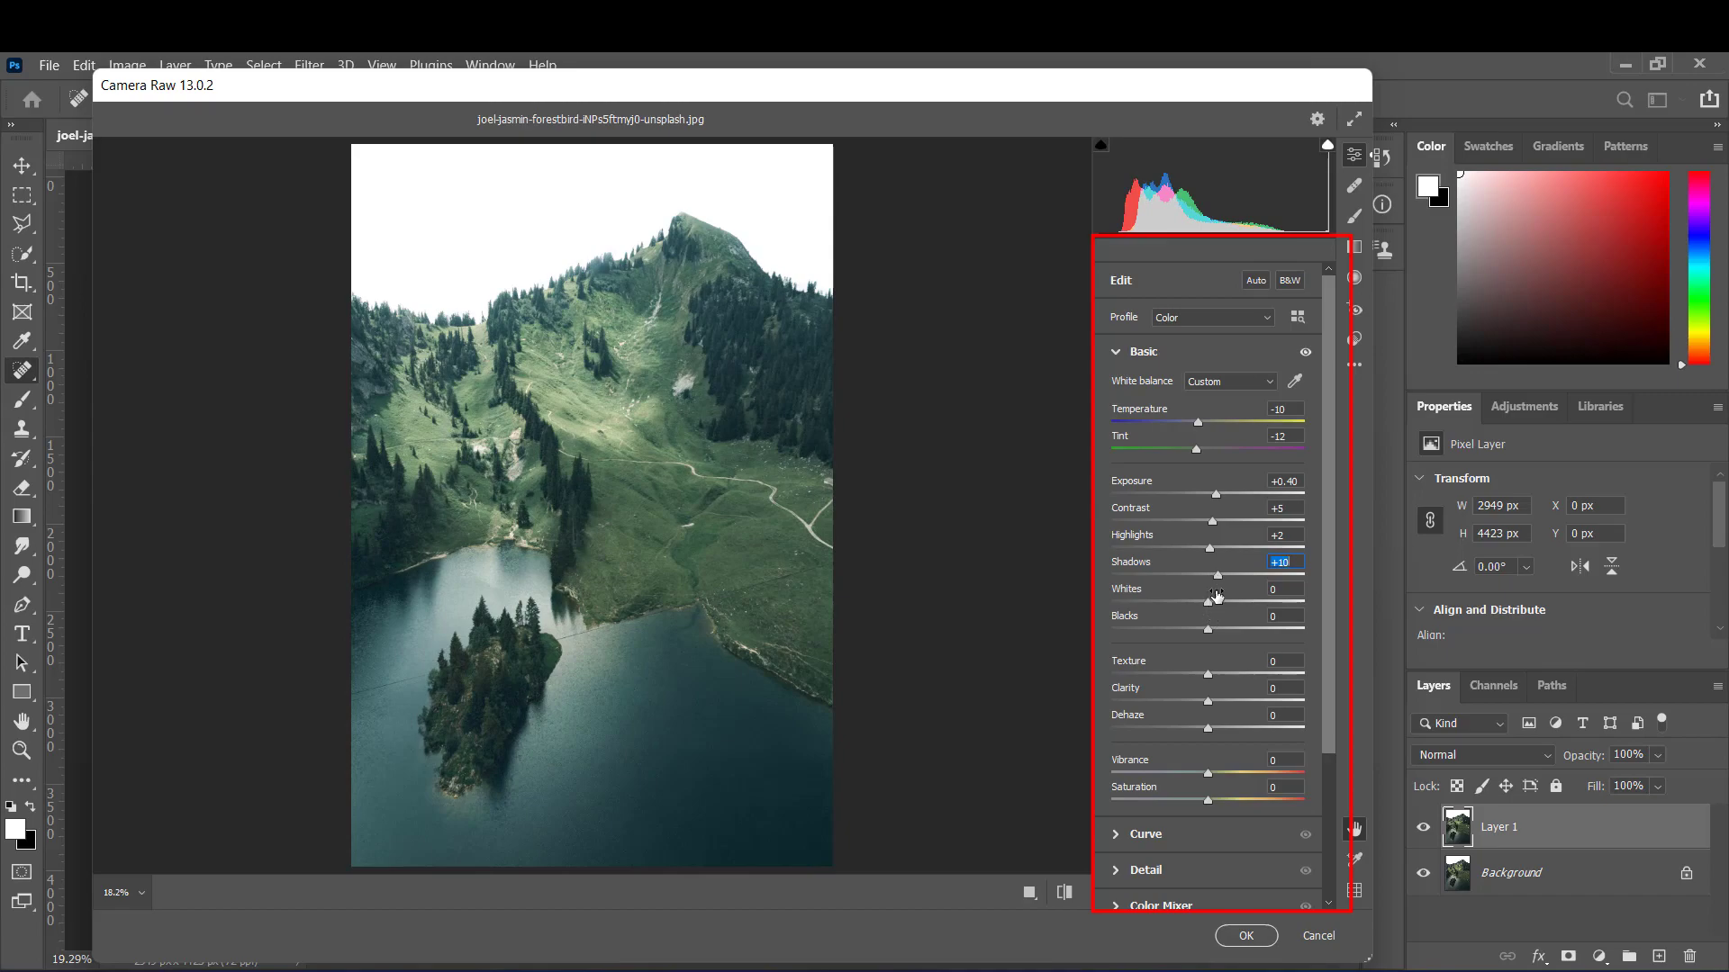
- Set Whites to +16 and Blacks to -2, leaving Texture and Clarity reset at zero
left_click(1208, 605)
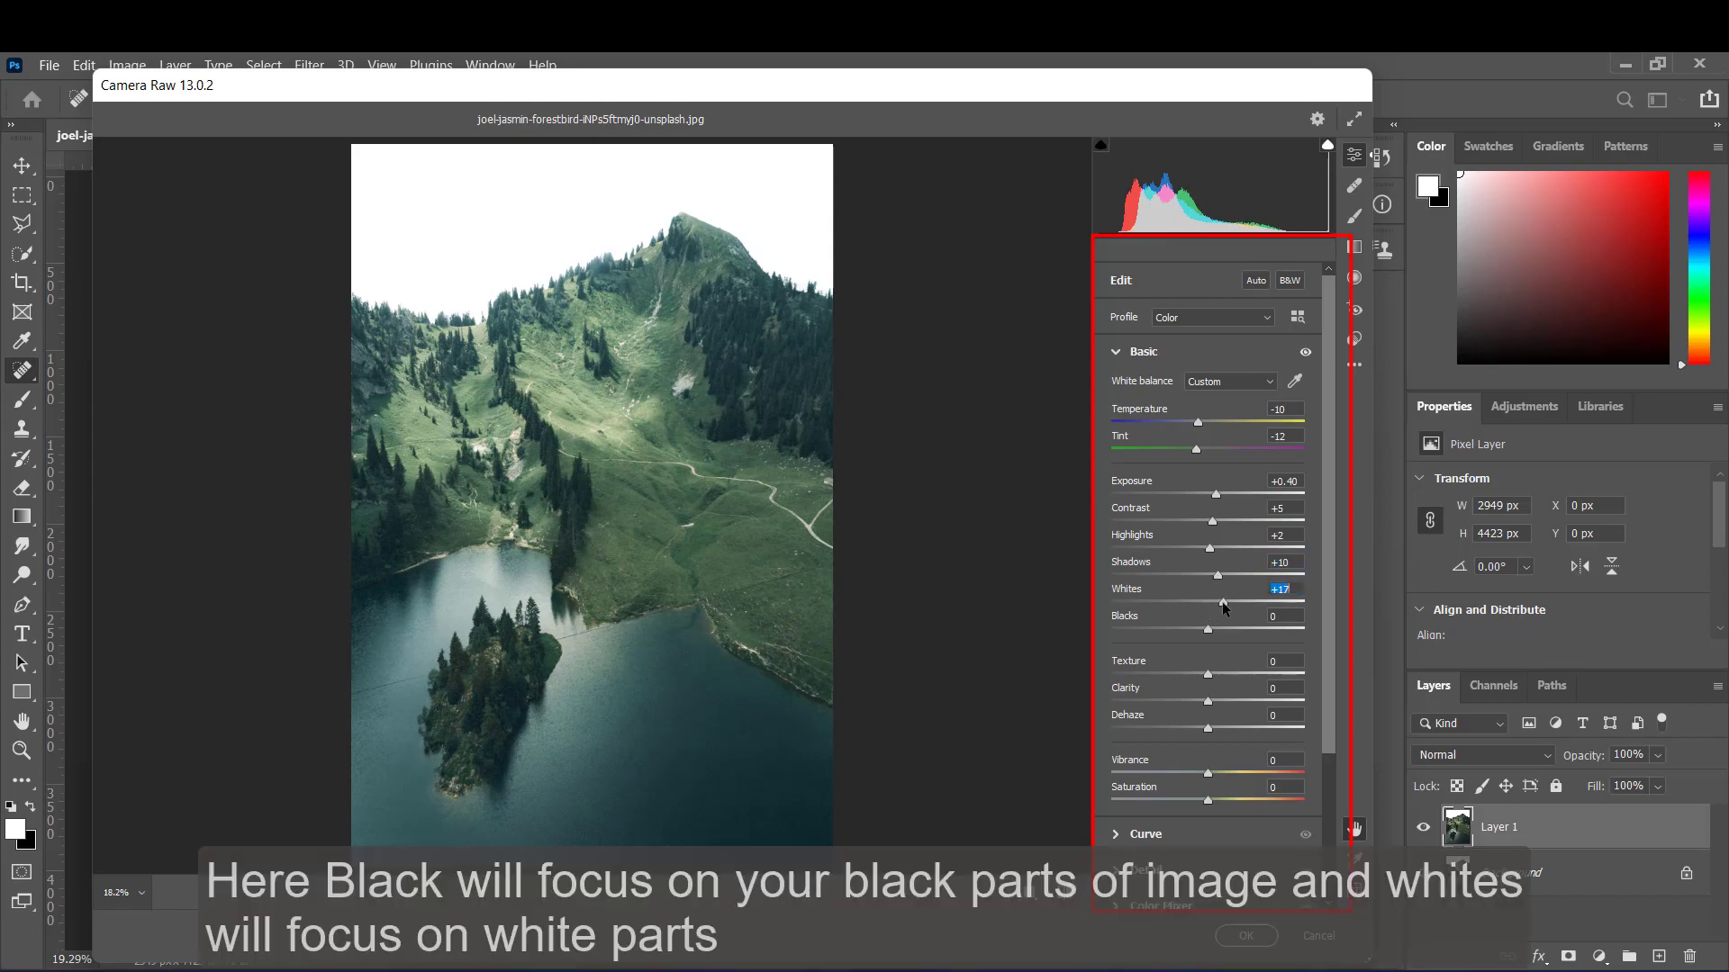
mouse_move(1209, 601)
left_mouse_down()
mouse_move(1168, 602)
mouse_move(1294, 609)
mouse_move(1235, 603)
mouse_move(1145, 627)
mouse_move(1224, 633)
mouse_move(1196, 634)
left_mouse_up()
left_click(1206, 631)
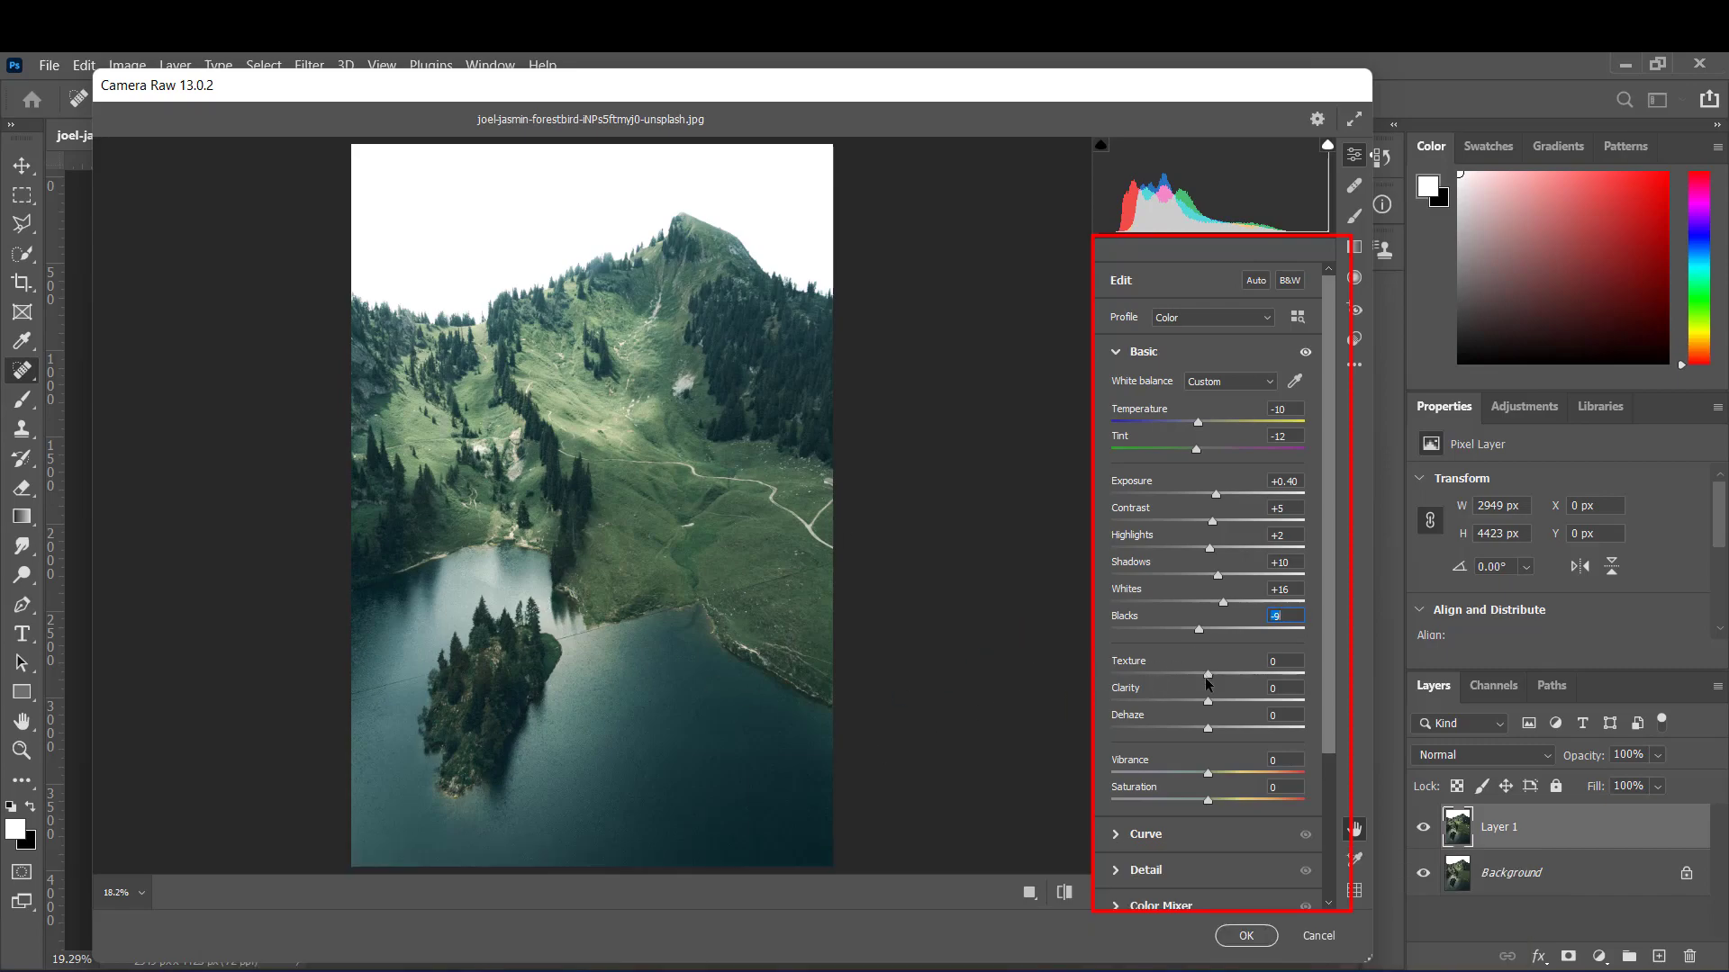
mouse_move(1208, 675)
left_mouse_down()
mouse_move(1111, 673)
mouse_move(1224, 679)
left_mouse_up()
double_click(1223, 679)
left_click_drag(1208, 700, 1217, 699)
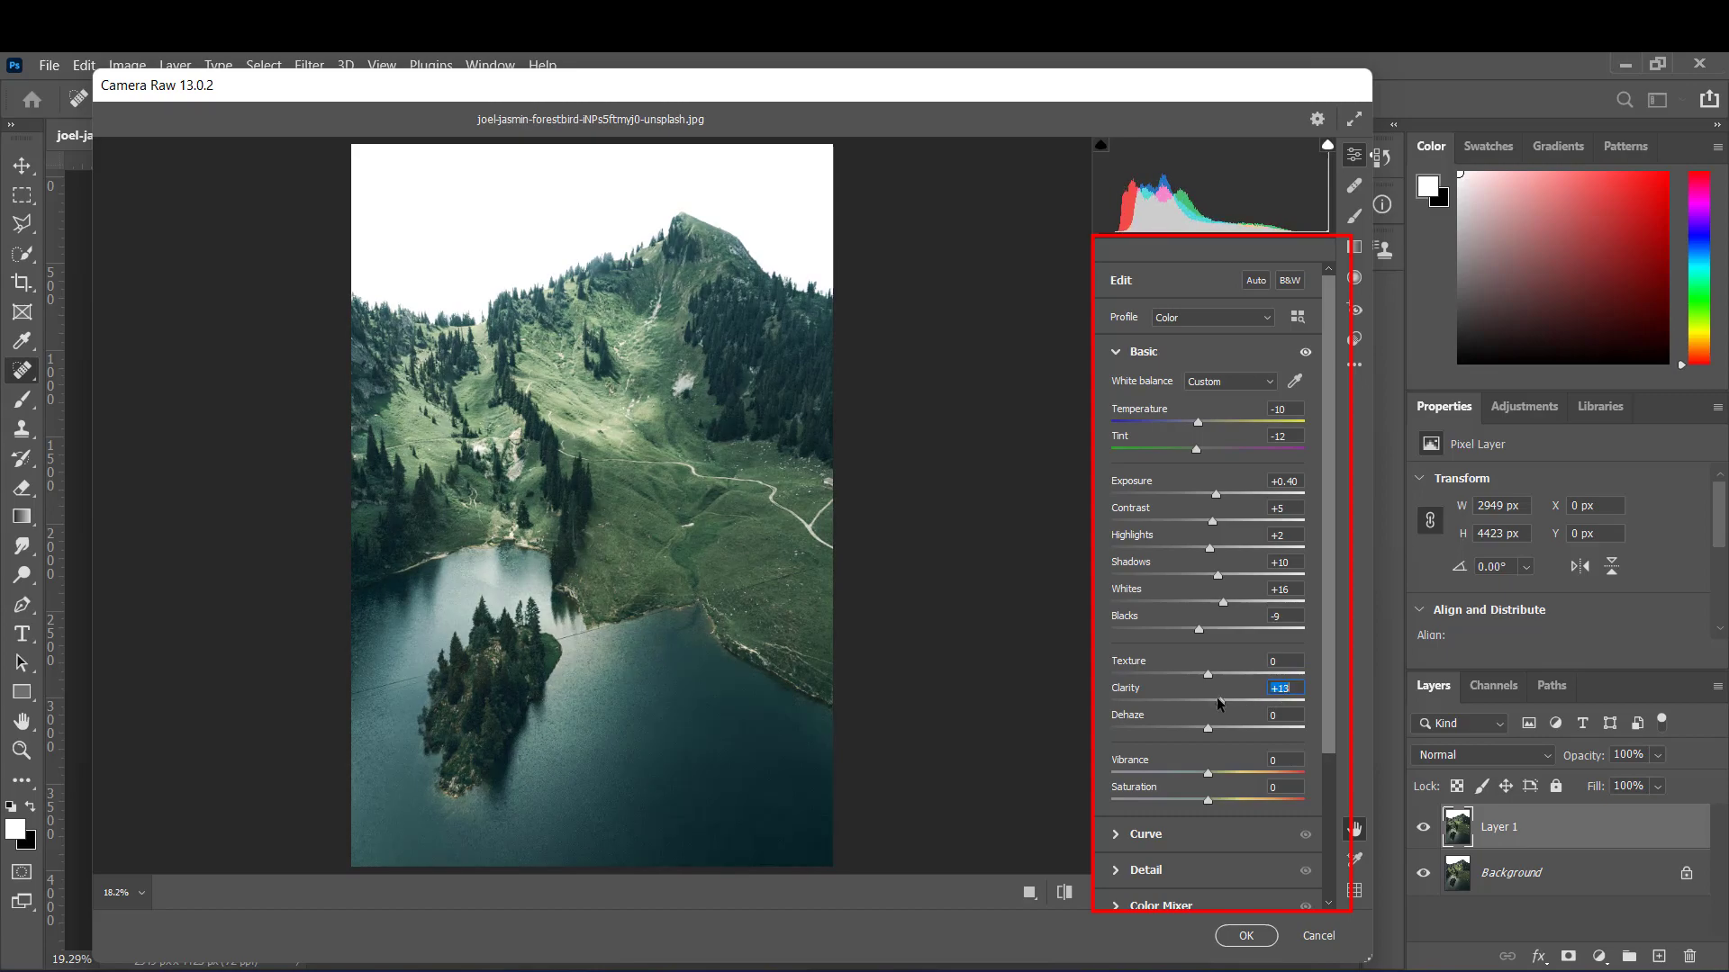
double_click(1217, 701)
- Set Dehaze to -4, Vibrance to +49 and Saturation to +31
mouse_move(1202, 731)
left_mouse_down()
mouse_move(1212, 759)
mouse_move(1223, 736)
mouse_move(1199, 745)
left_mouse_up()
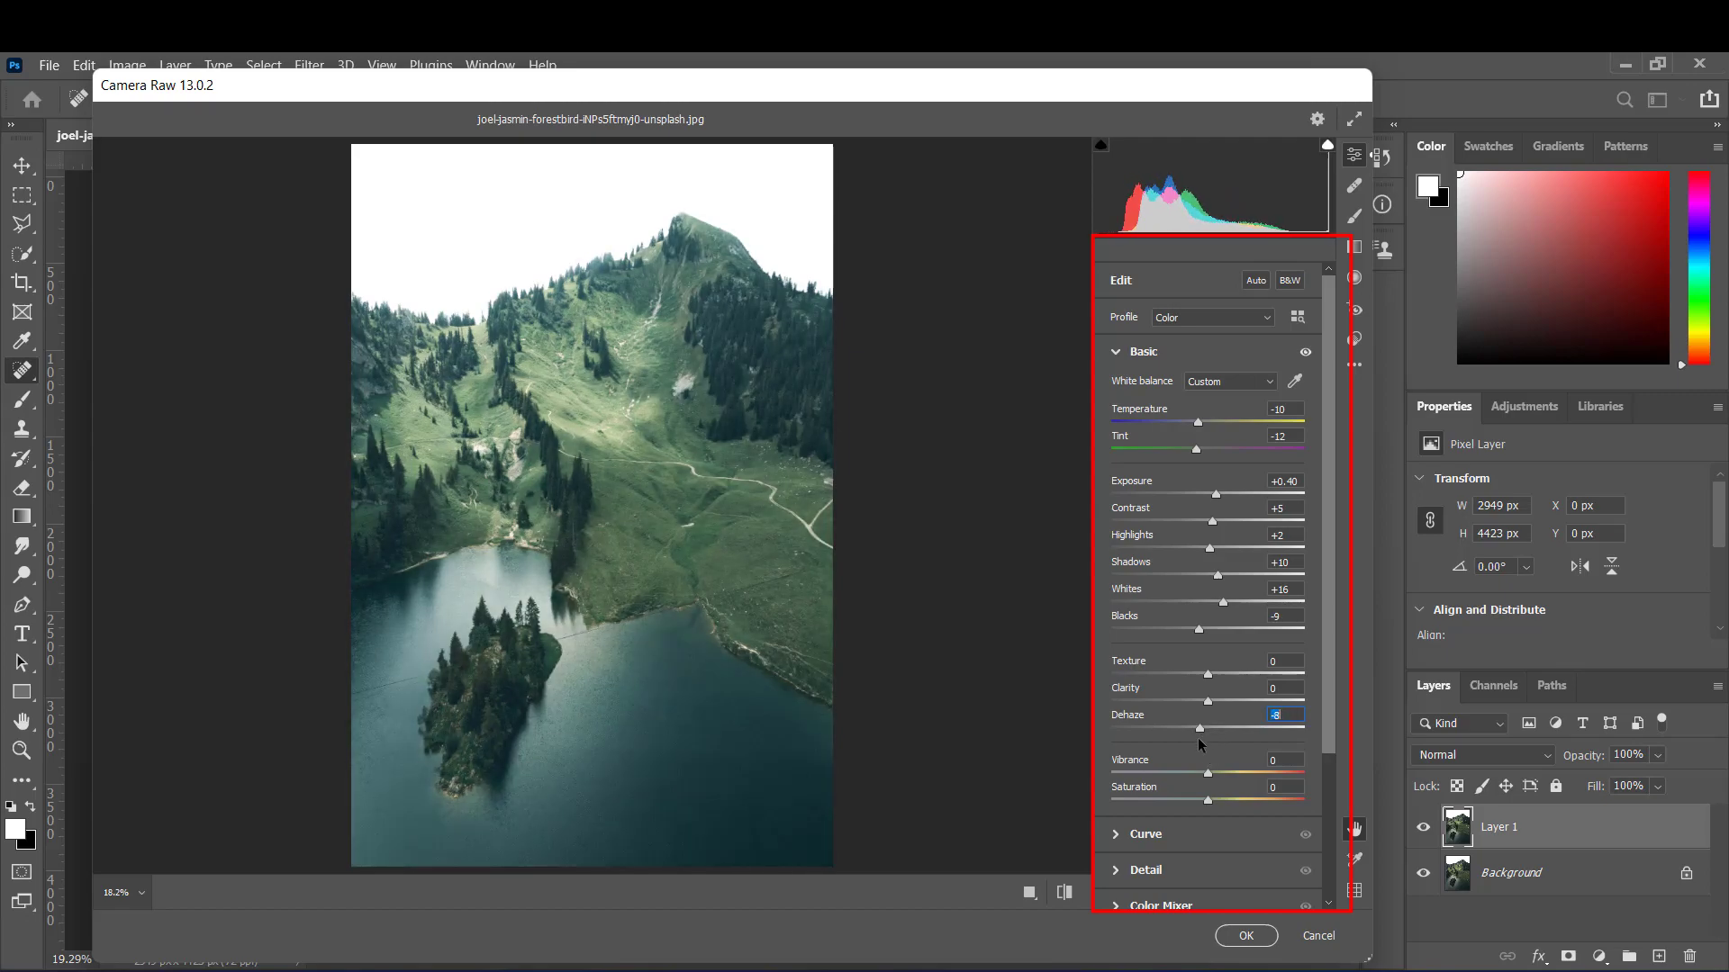
left_click_drag(1200, 745, 1203, 747)
left_click(1207, 773)
mouse_move(1208, 780)
left_mouse_down()
mouse_move(1159, 780)
mouse_move(1312, 787)
mouse_move(1221, 792)
mouse_move(1283, 775)
left_mouse_up()
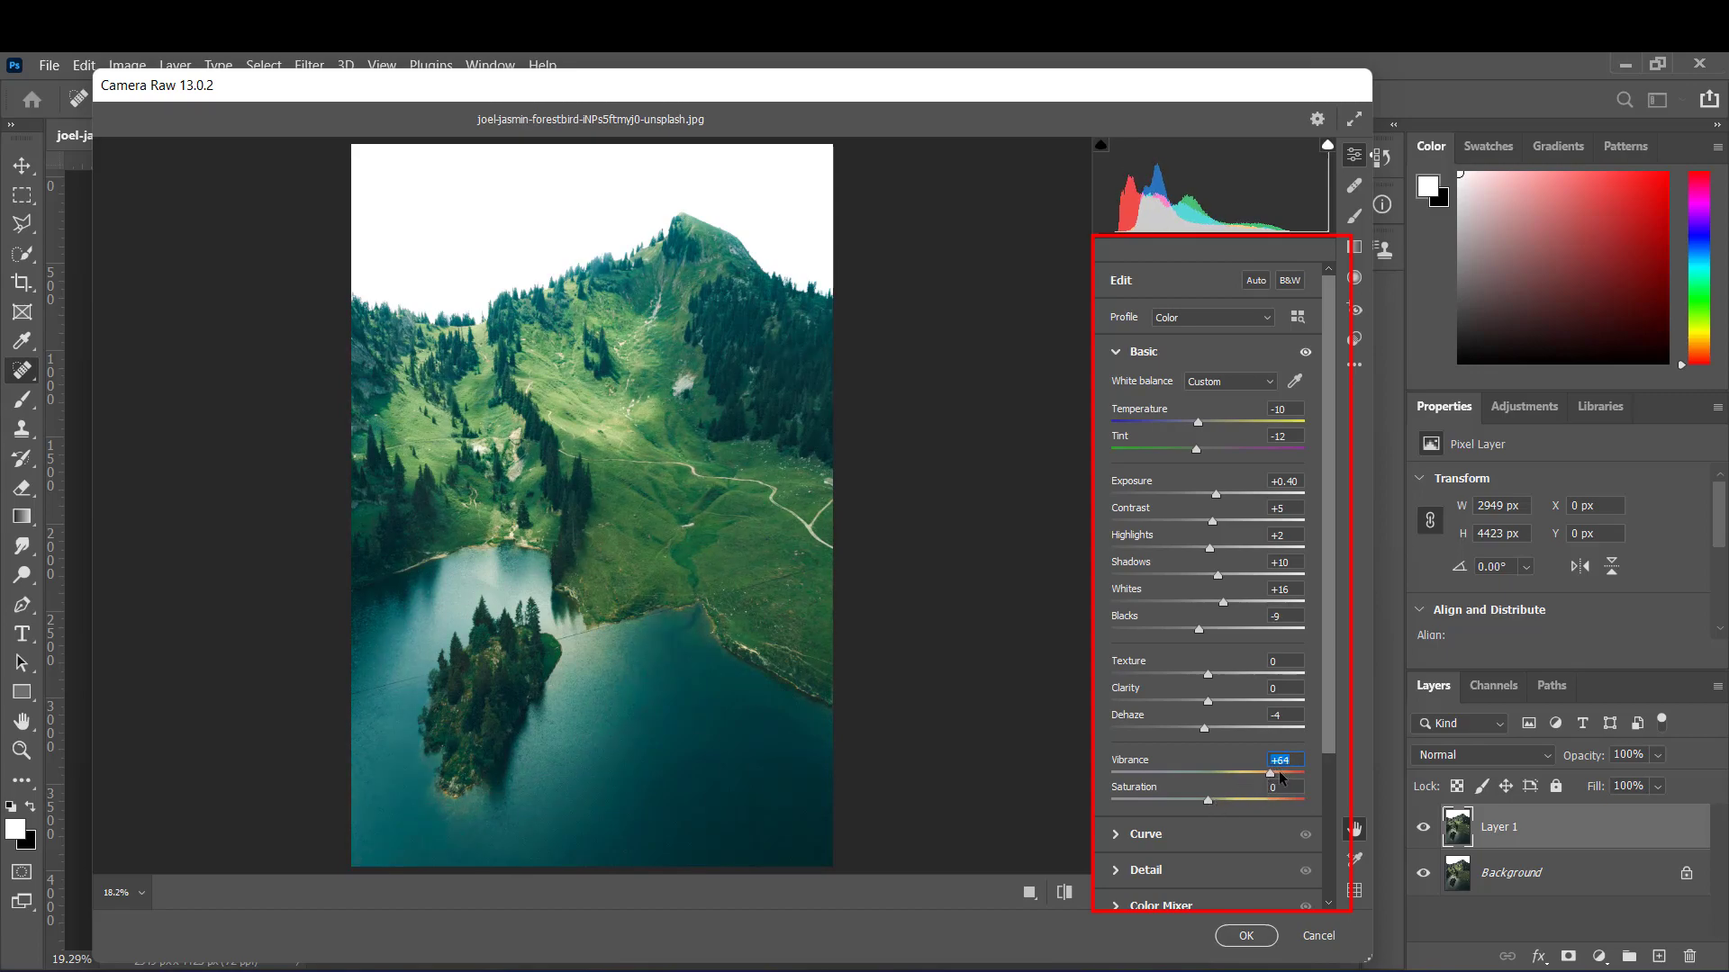
mouse_move(1255, 781)
left_mouse_down()
mouse_move(1186, 801)
mouse_move(1235, 802)
left_mouse_up()
- Collapse Basic and show the Color Mixer's Hue adjustments
left_click(1116, 351)
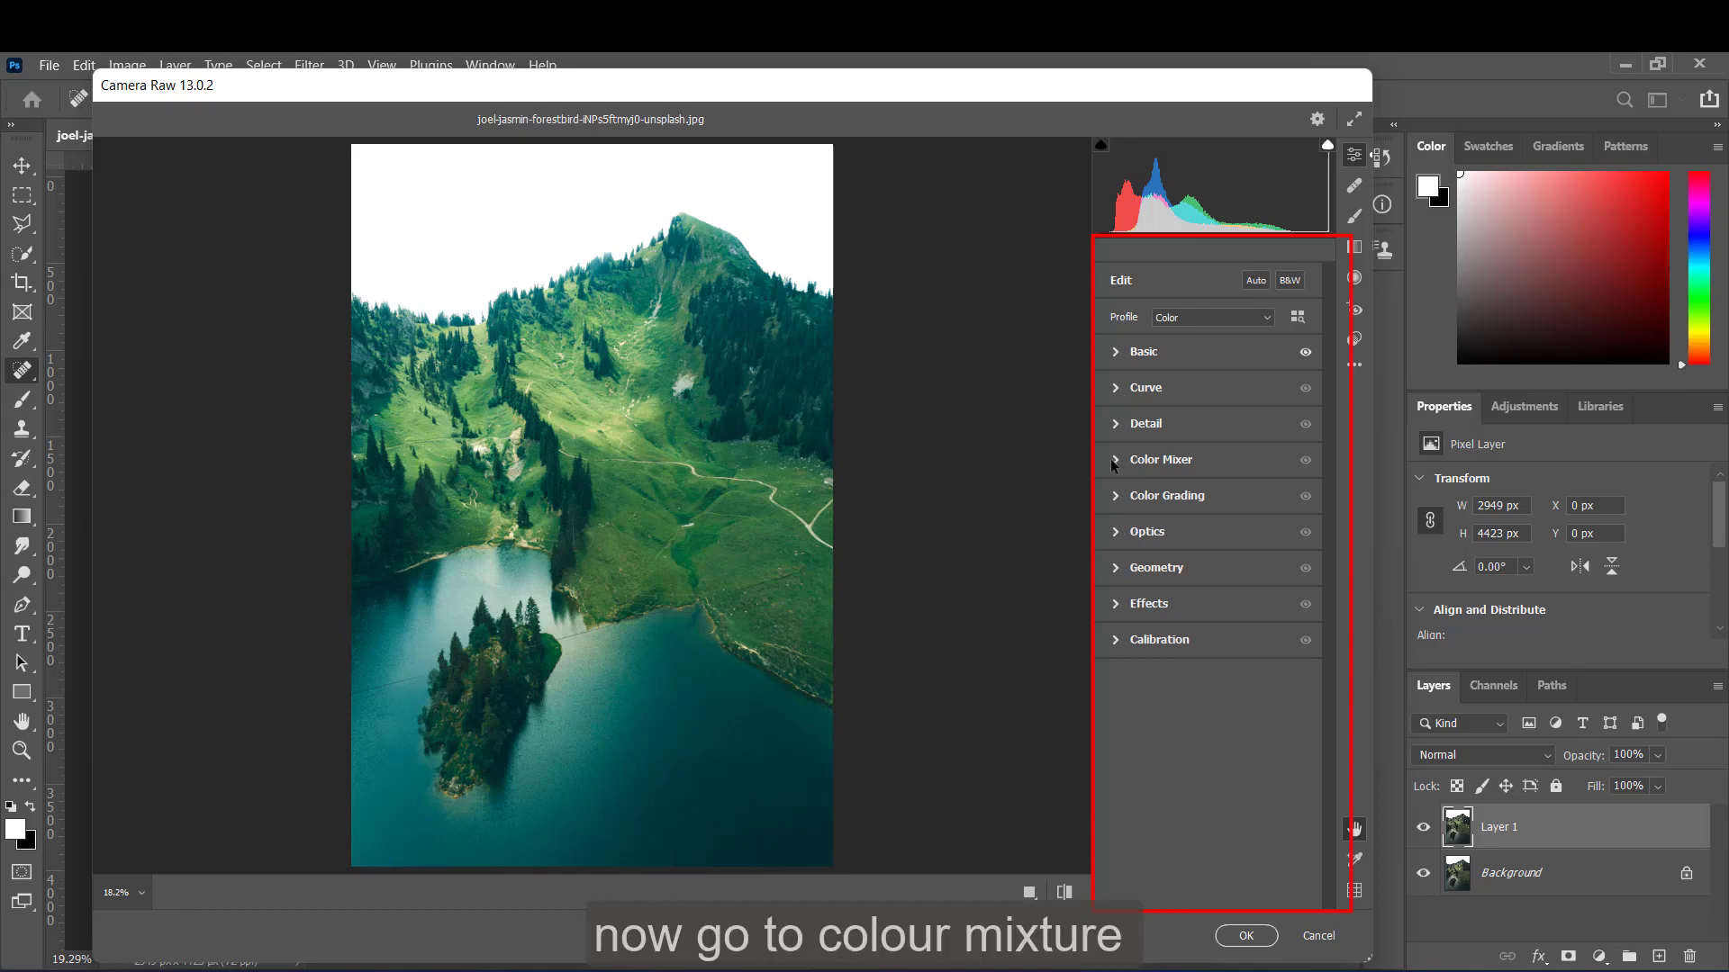
left_click(1116, 499)
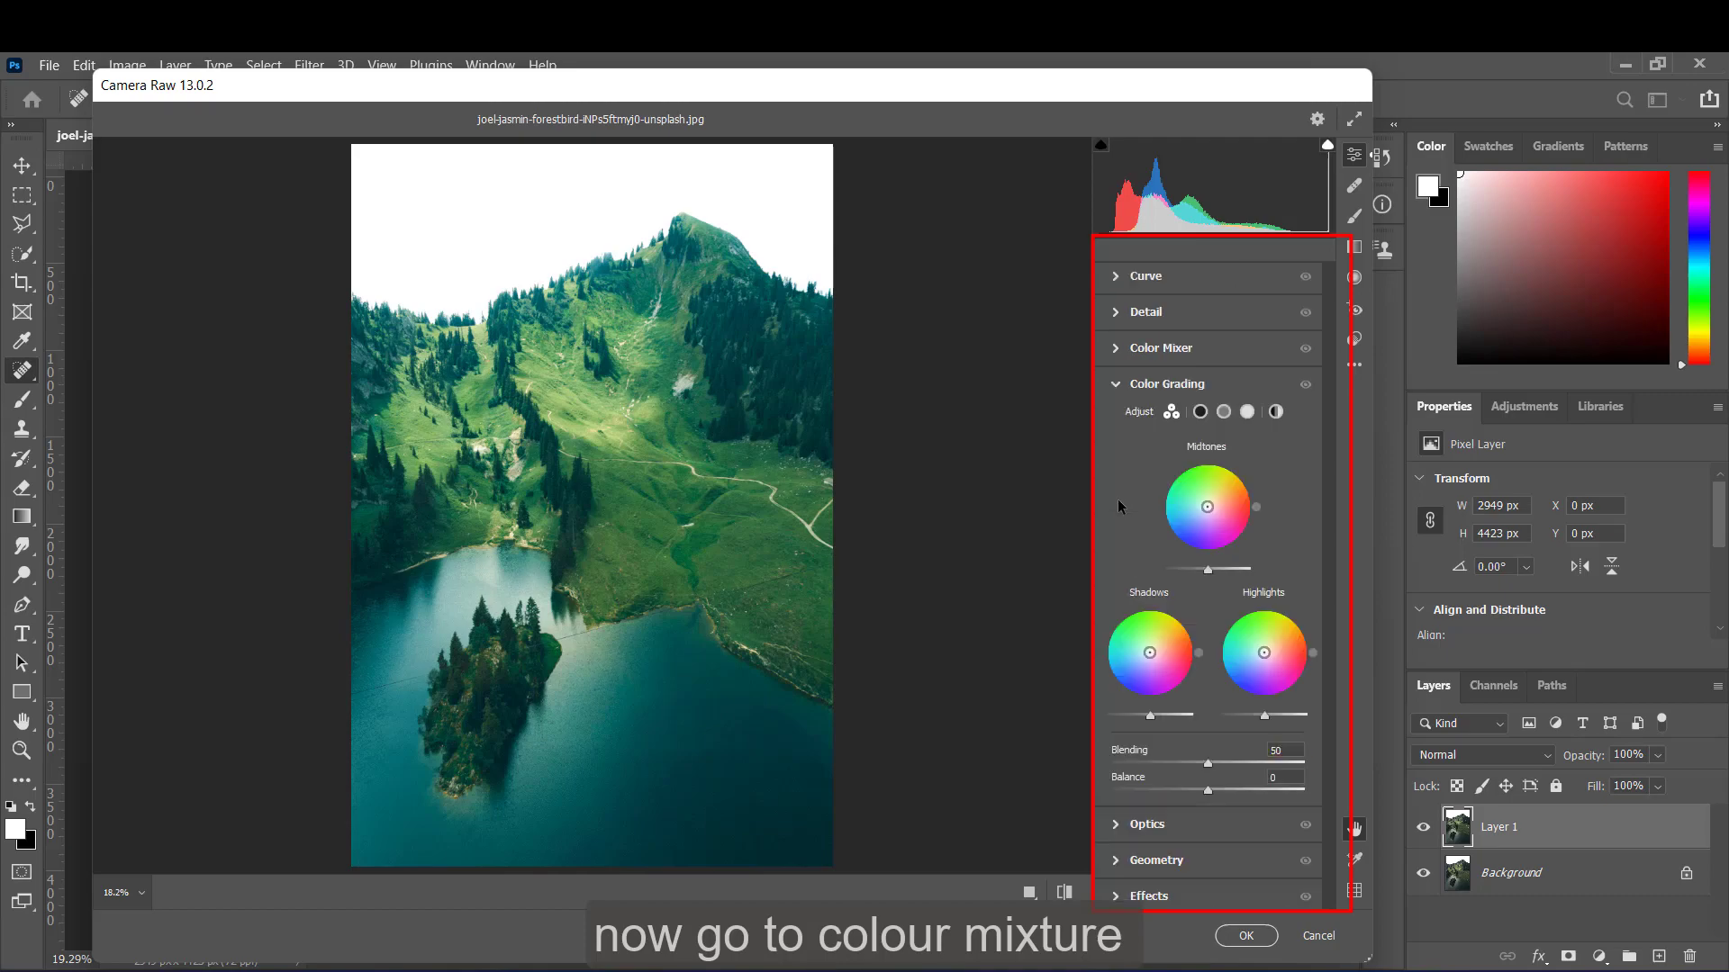
left_click(1110, 381)
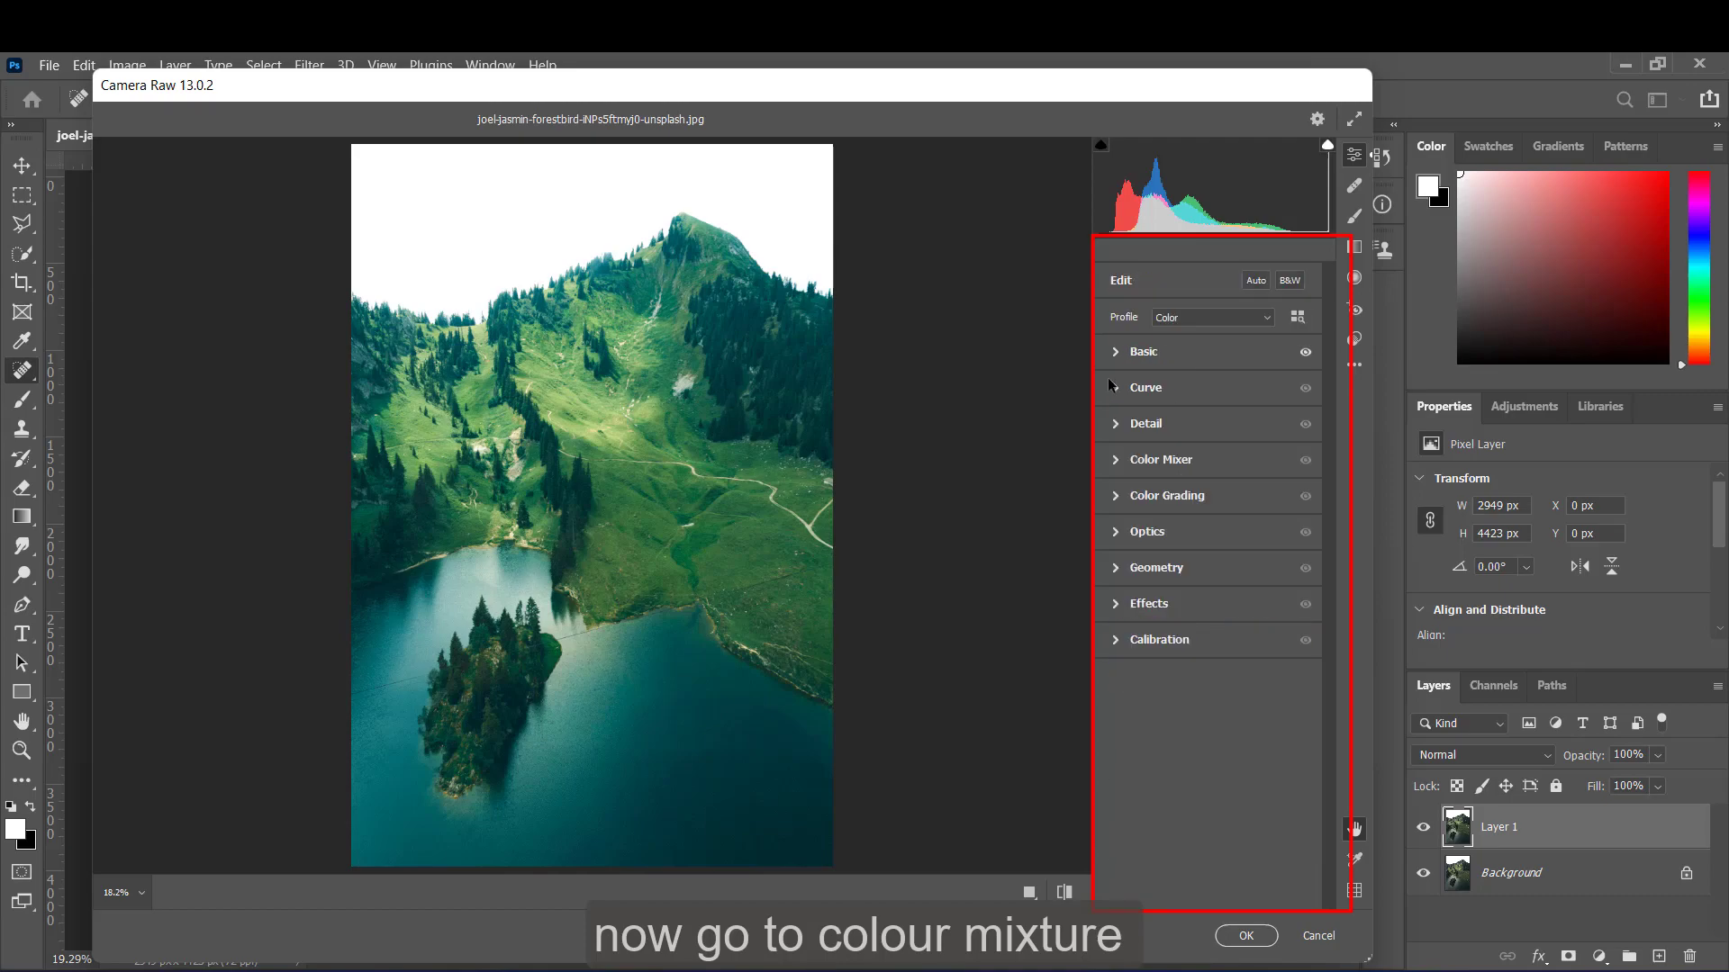
left_click(1113, 459)
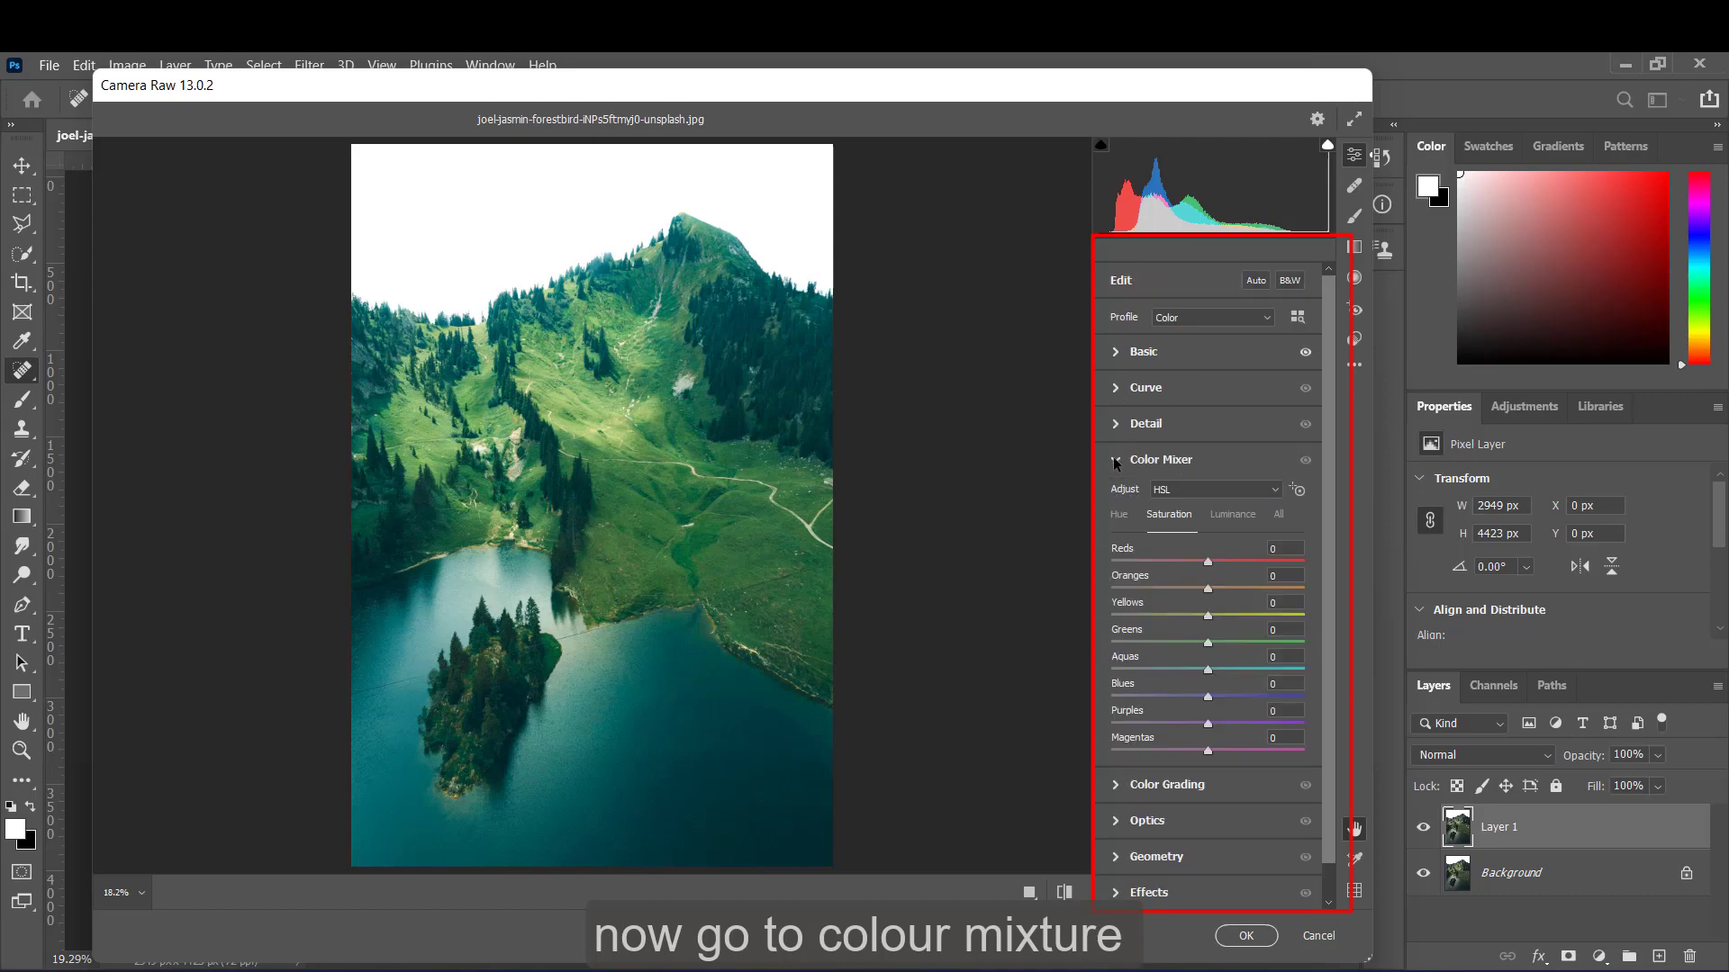
left_click(1121, 517)
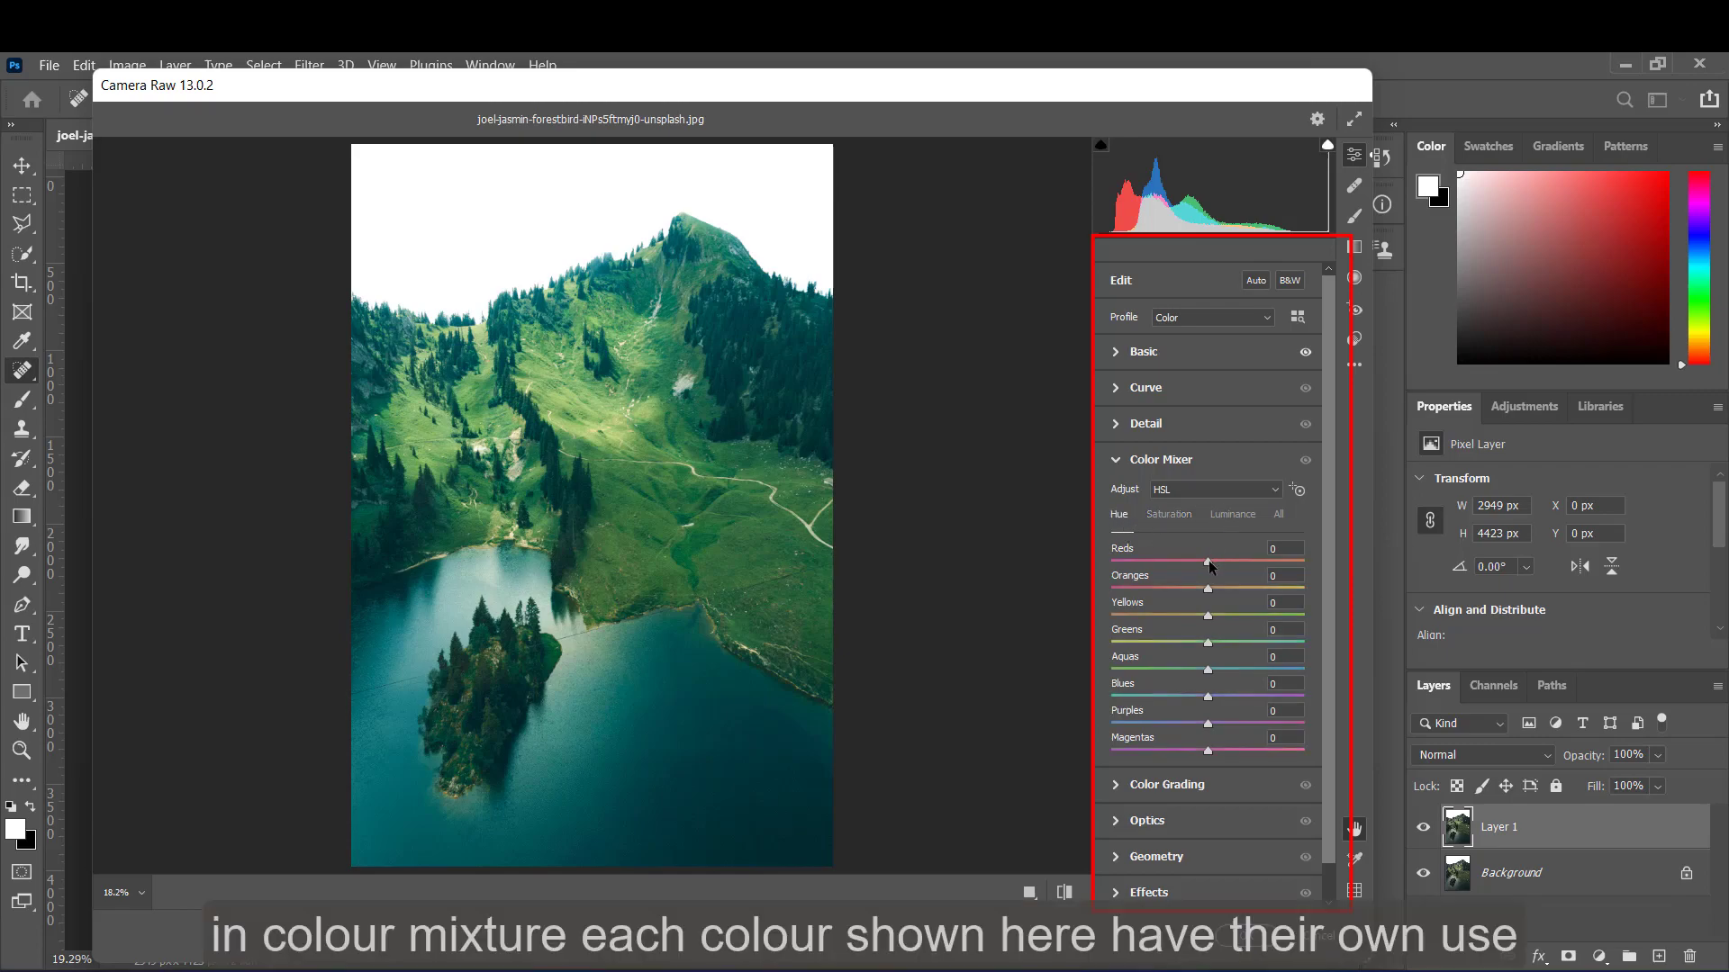
- Try shifting the Reds and Yellows hues, then reset Reds, Yellows and Oranges to 0
mouse_move(1208, 565)
left_mouse_down()
mouse_move(1289, 565)
mouse_move(1213, 568)
left_mouse_up()
double_click(1211, 564)
mouse_move(1207, 615)
left_mouse_down()
mouse_move(1282, 606)
mouse_move(1242, 614)
left_mouse_up()
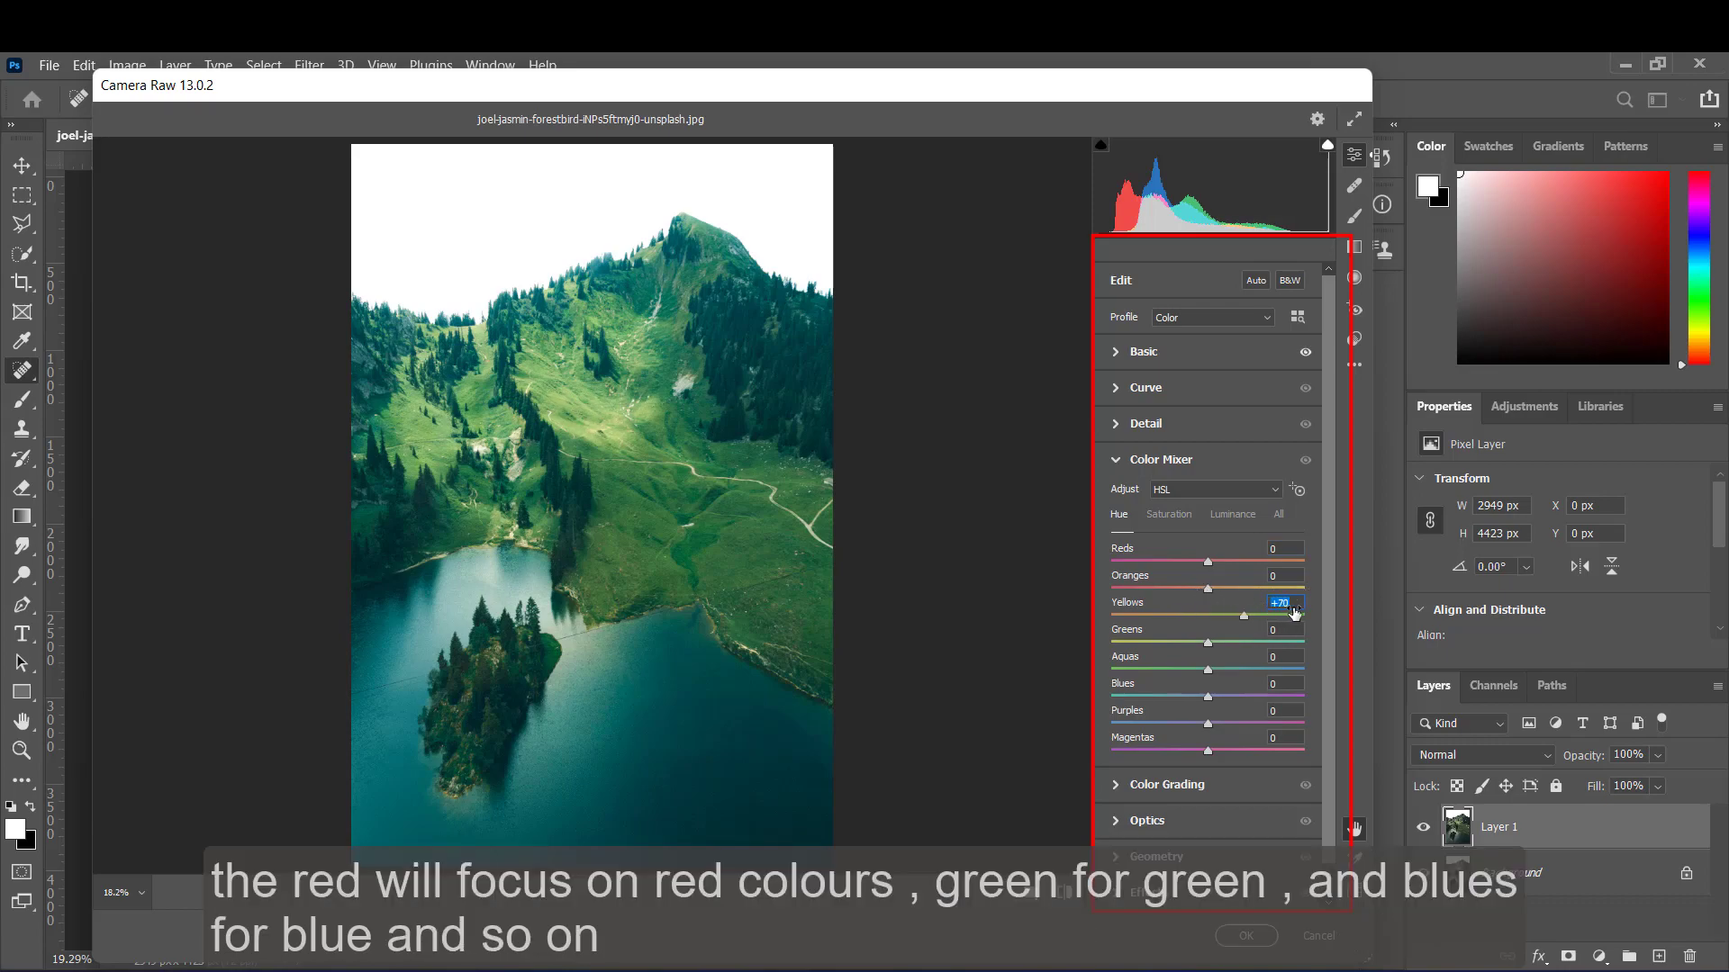
double_click(1211, 612)
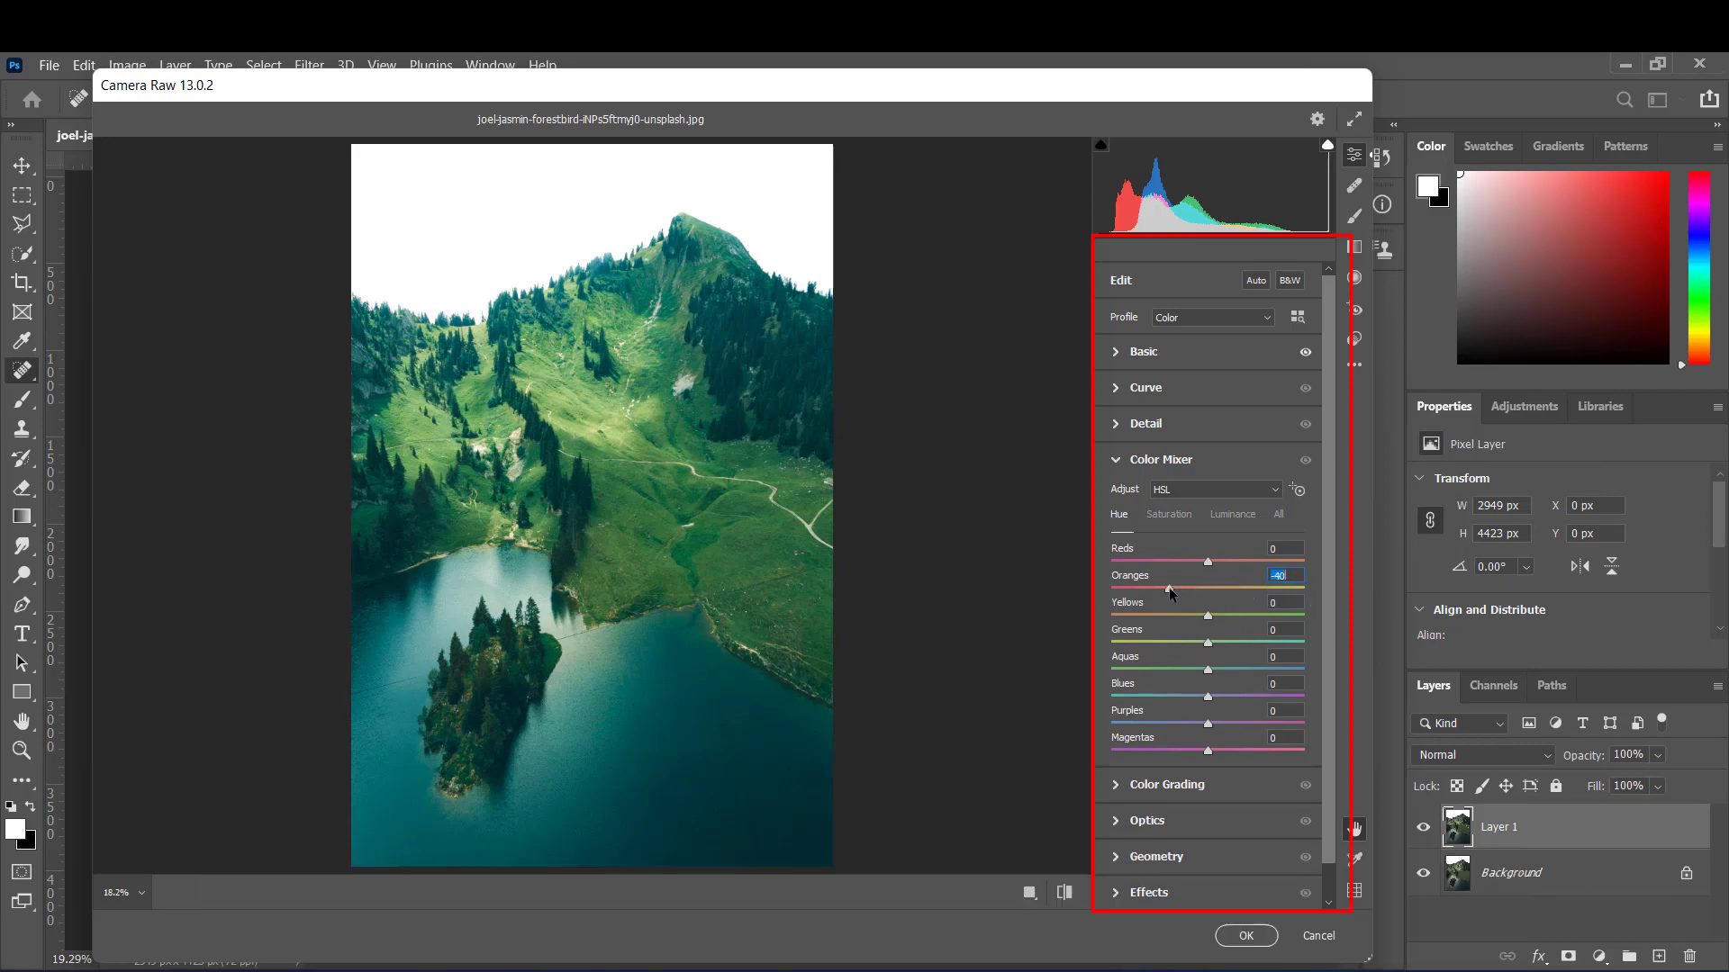
double_click(1226, 594)
- Test the Yellows hue slider at its extremes and settle it at +12
scroll(599, 419, "up", 2)
scroll(602, 417, "up", 2)
scroll(603, 415, "up", 2)
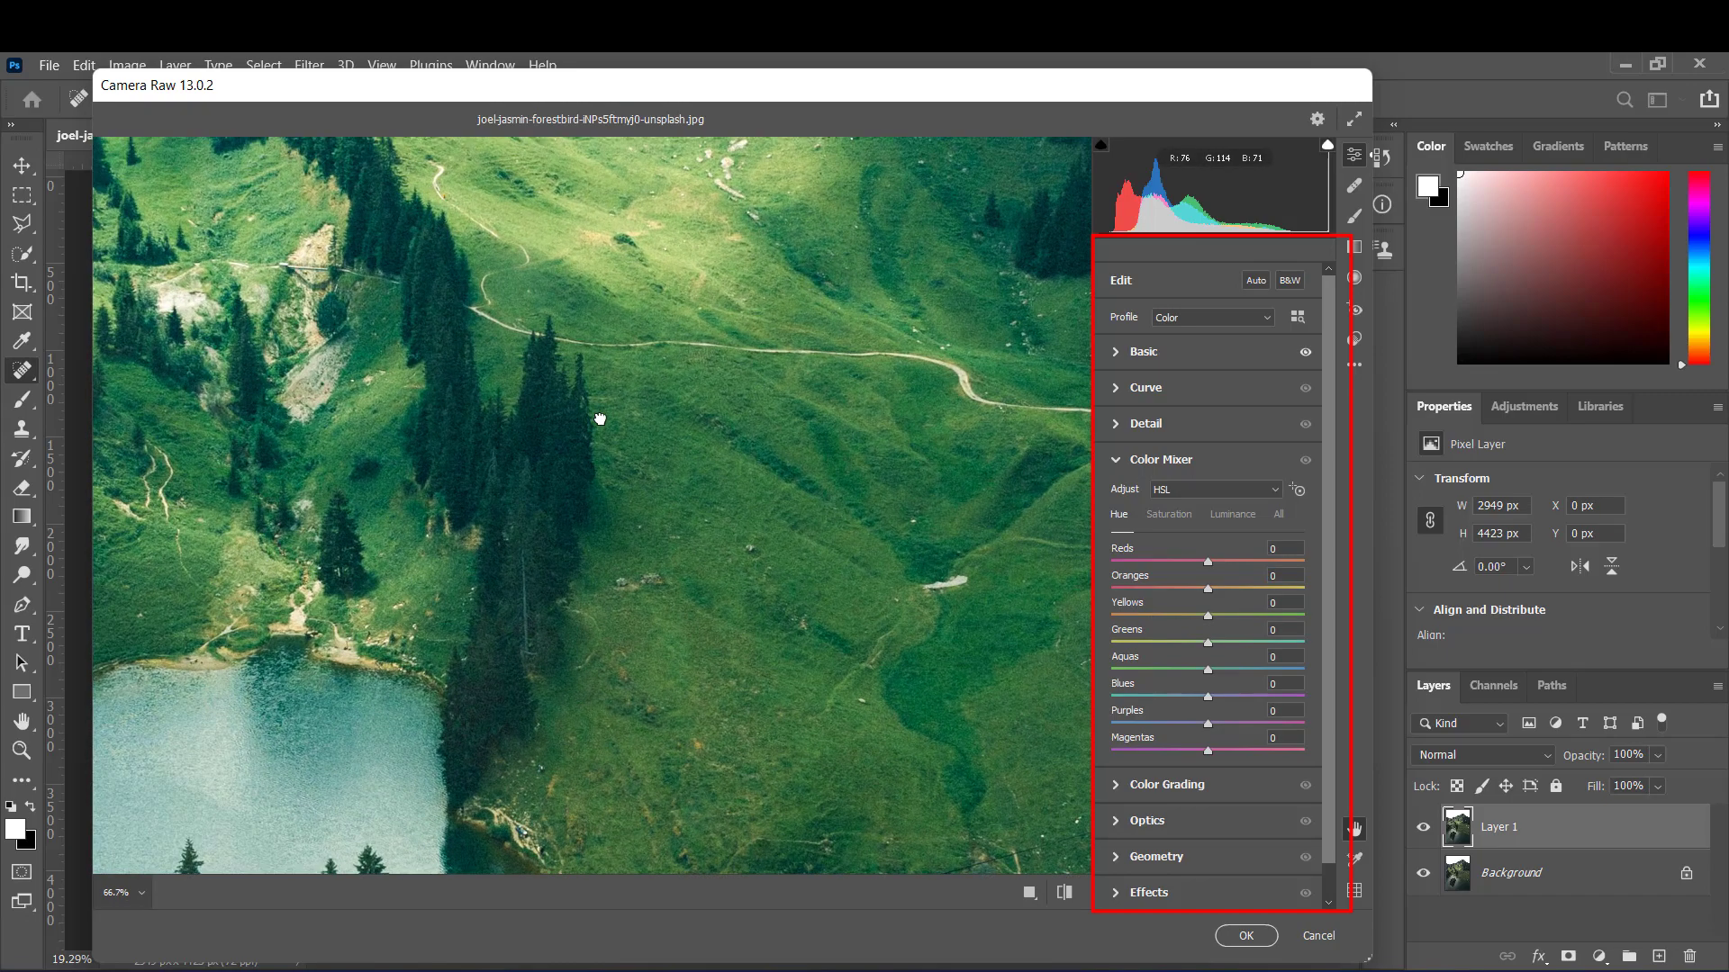
scroll(607, 413, "up", 2)
scroll(607, 413, "up", 3)
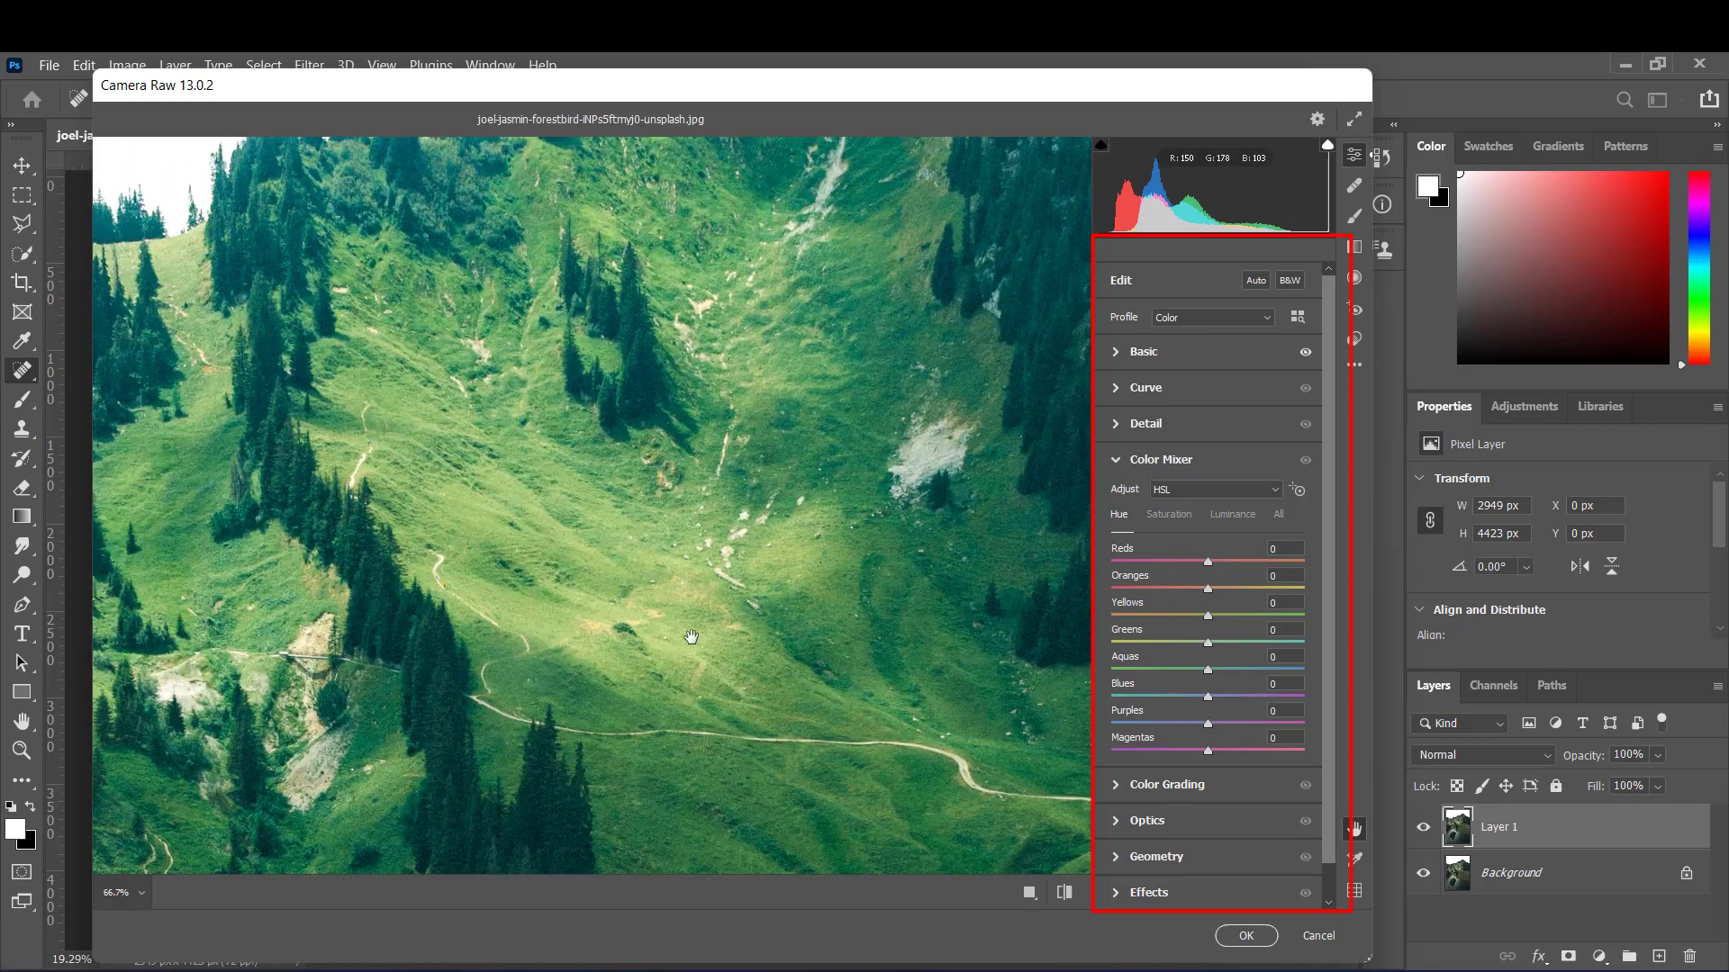
left_click_drag(1207, 617, 1175, 616)
left_click_drag(1291, 621, 1096, 617)
left_click_drag(1204, 619, 1210, 620)
left_click_drag(1115, 620, 1215, 616)
- Shift the Greens hue, then raise saturation for Yellows, Aquas and Blues
key("ctrl+0")
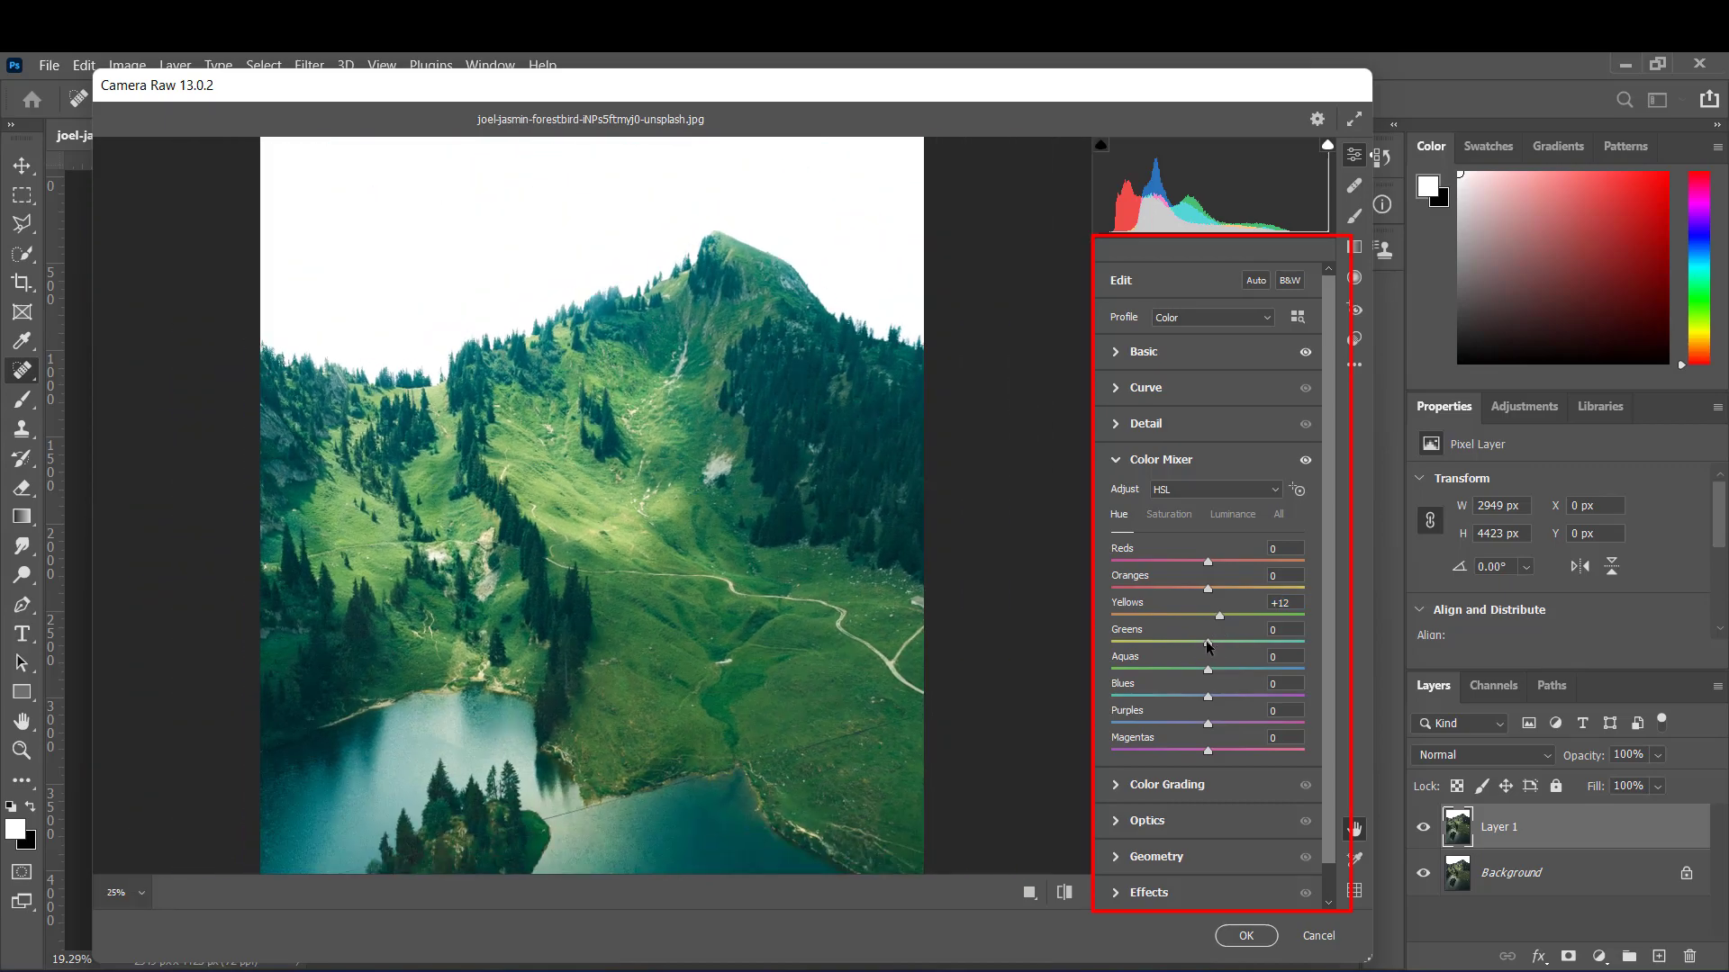
mouse_move(1207, 640)
left_mouse_down()
mouse_move(1125, 636)
mouse_move(1248, 639)
mouse_move(1219, 641)
mouse_move(1240, 645)
mouse_move(1218, 643)
mouse_move(1158, 697)
left_mouse_up()
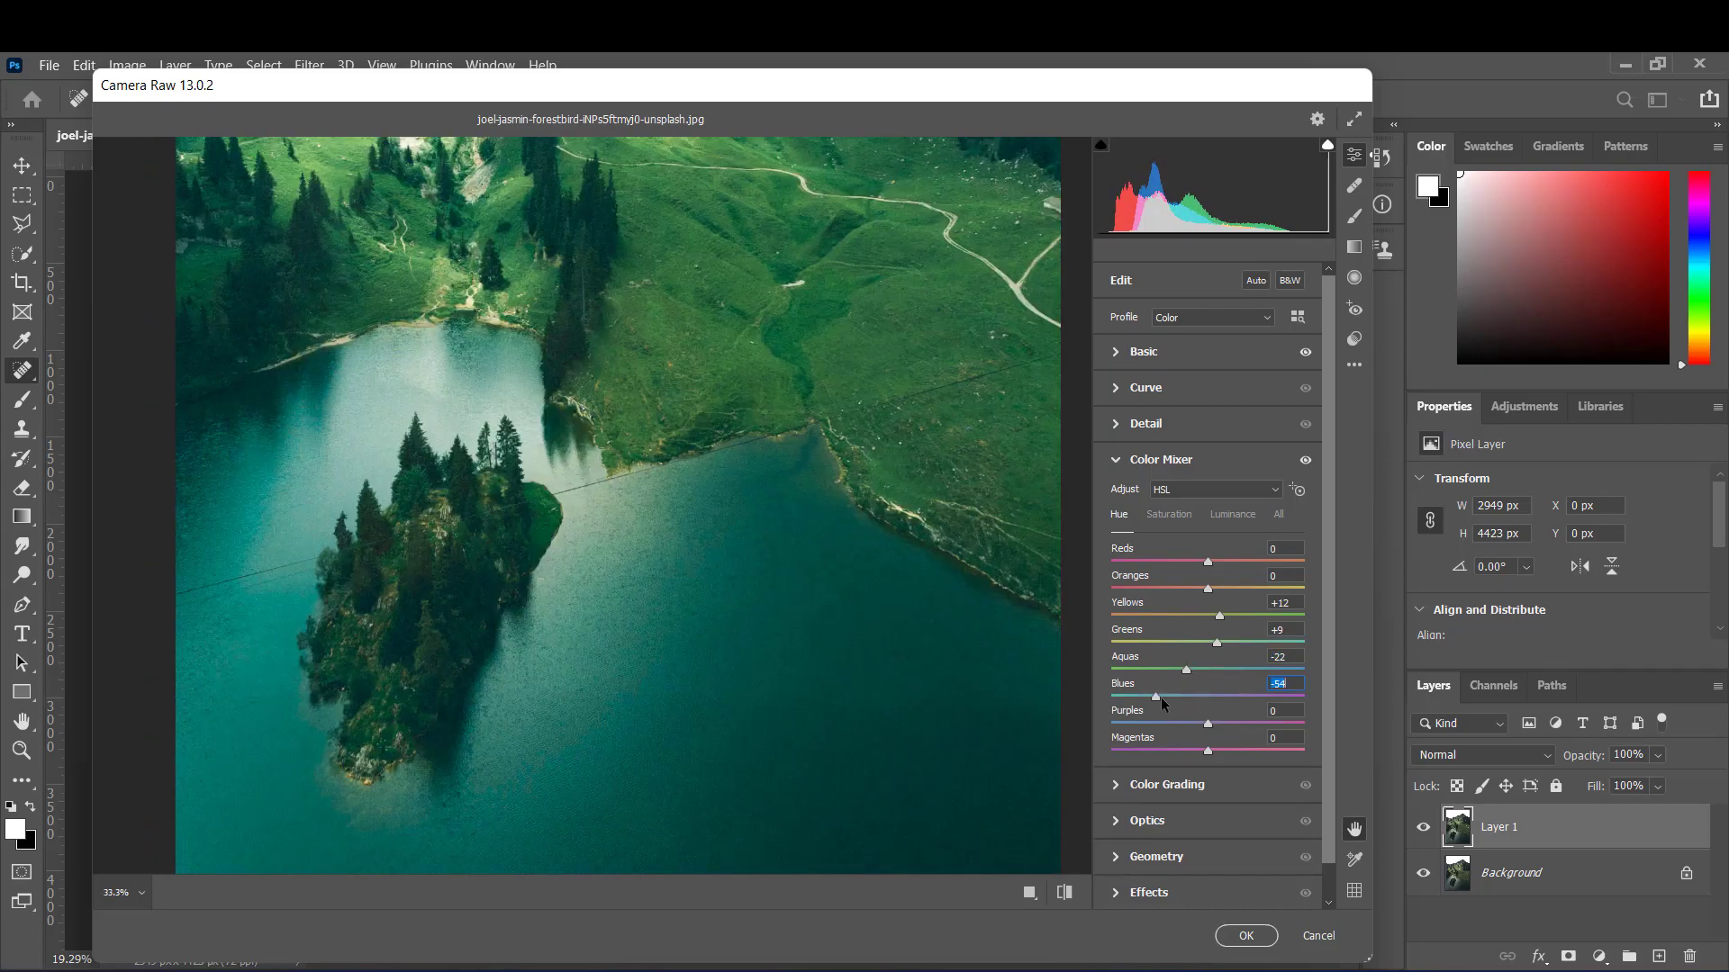
left_click(1168, 514)
mouse_move(1207, 616)
left_mouse_down()
mouse_move(1229, 615)
mouse_move(1179, 670)
mouse_move(1233, 697)
left_mouse_up()
scroll(816, 668, "down", 3)
left_click(816, 669, "alt")
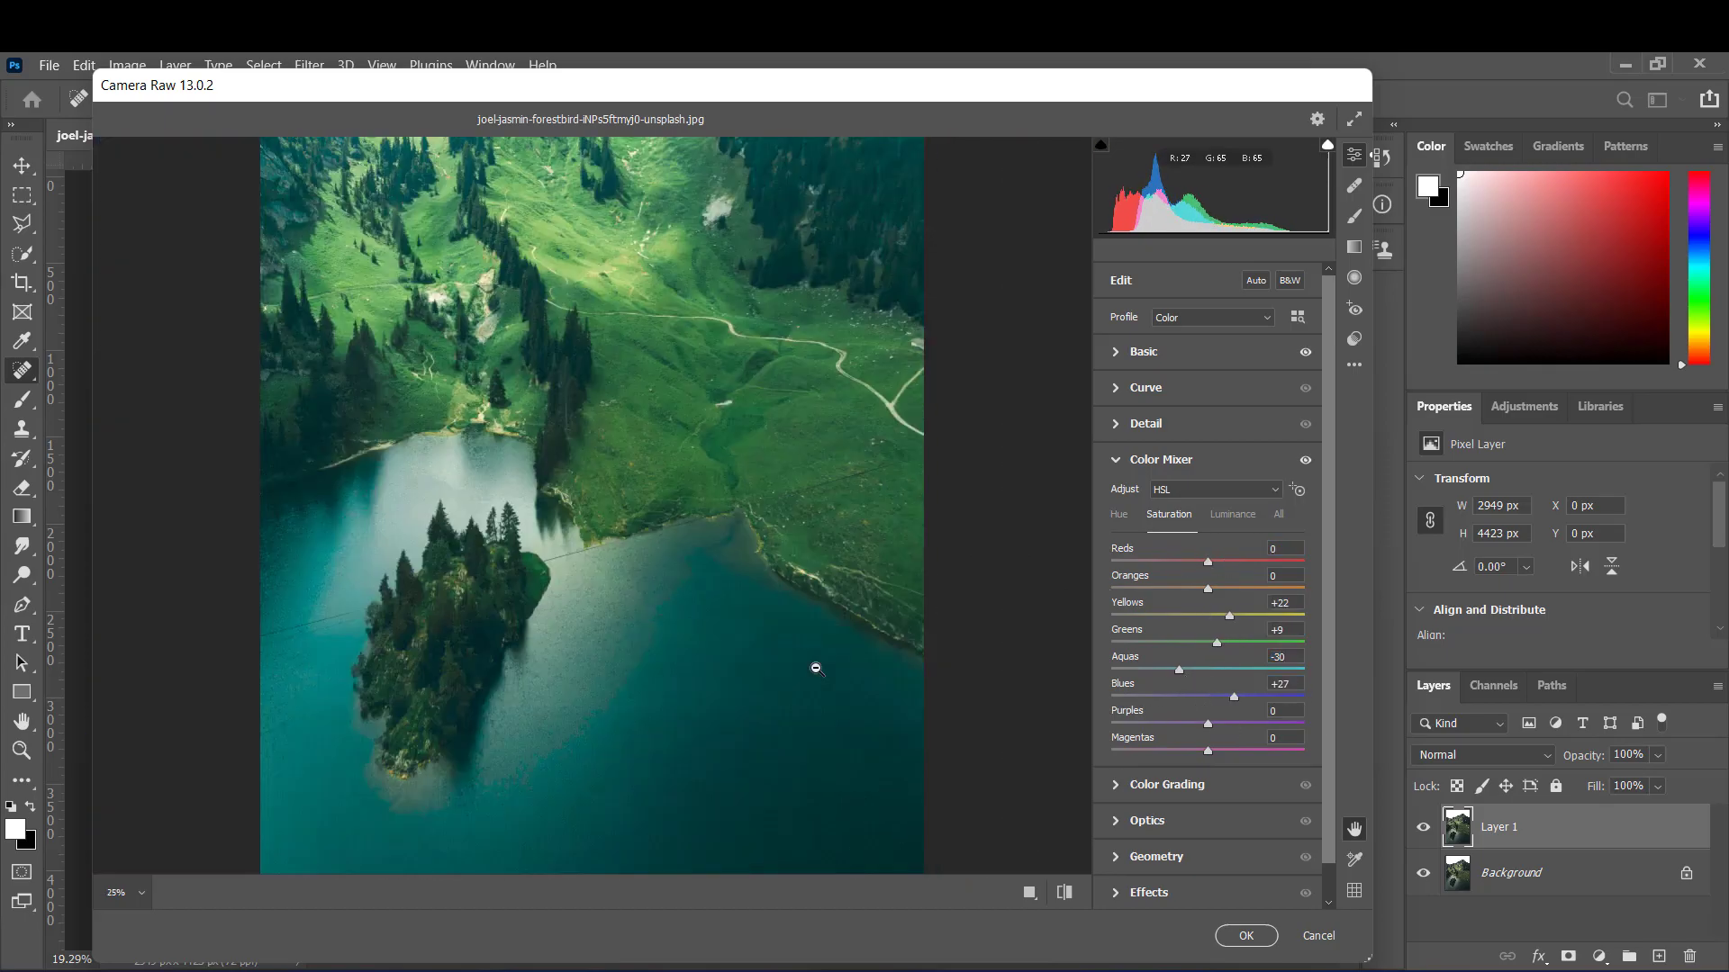
- Set luminance for Yellows, Greens and Aquas, then collapse the Color Mixer
left_click(1232, 514)
mouse_move(1207, 616)
left_mouse_down()
mouse_move(1233, 616)
mouse_move(1209, 615)
mouse_move(1211, 670)
left_mouse_up()
key("ctrl+plus")
key("ctrl+plus")
key("ctrl+plus")
key("ctrl+minus")
key("ctrl+minus")
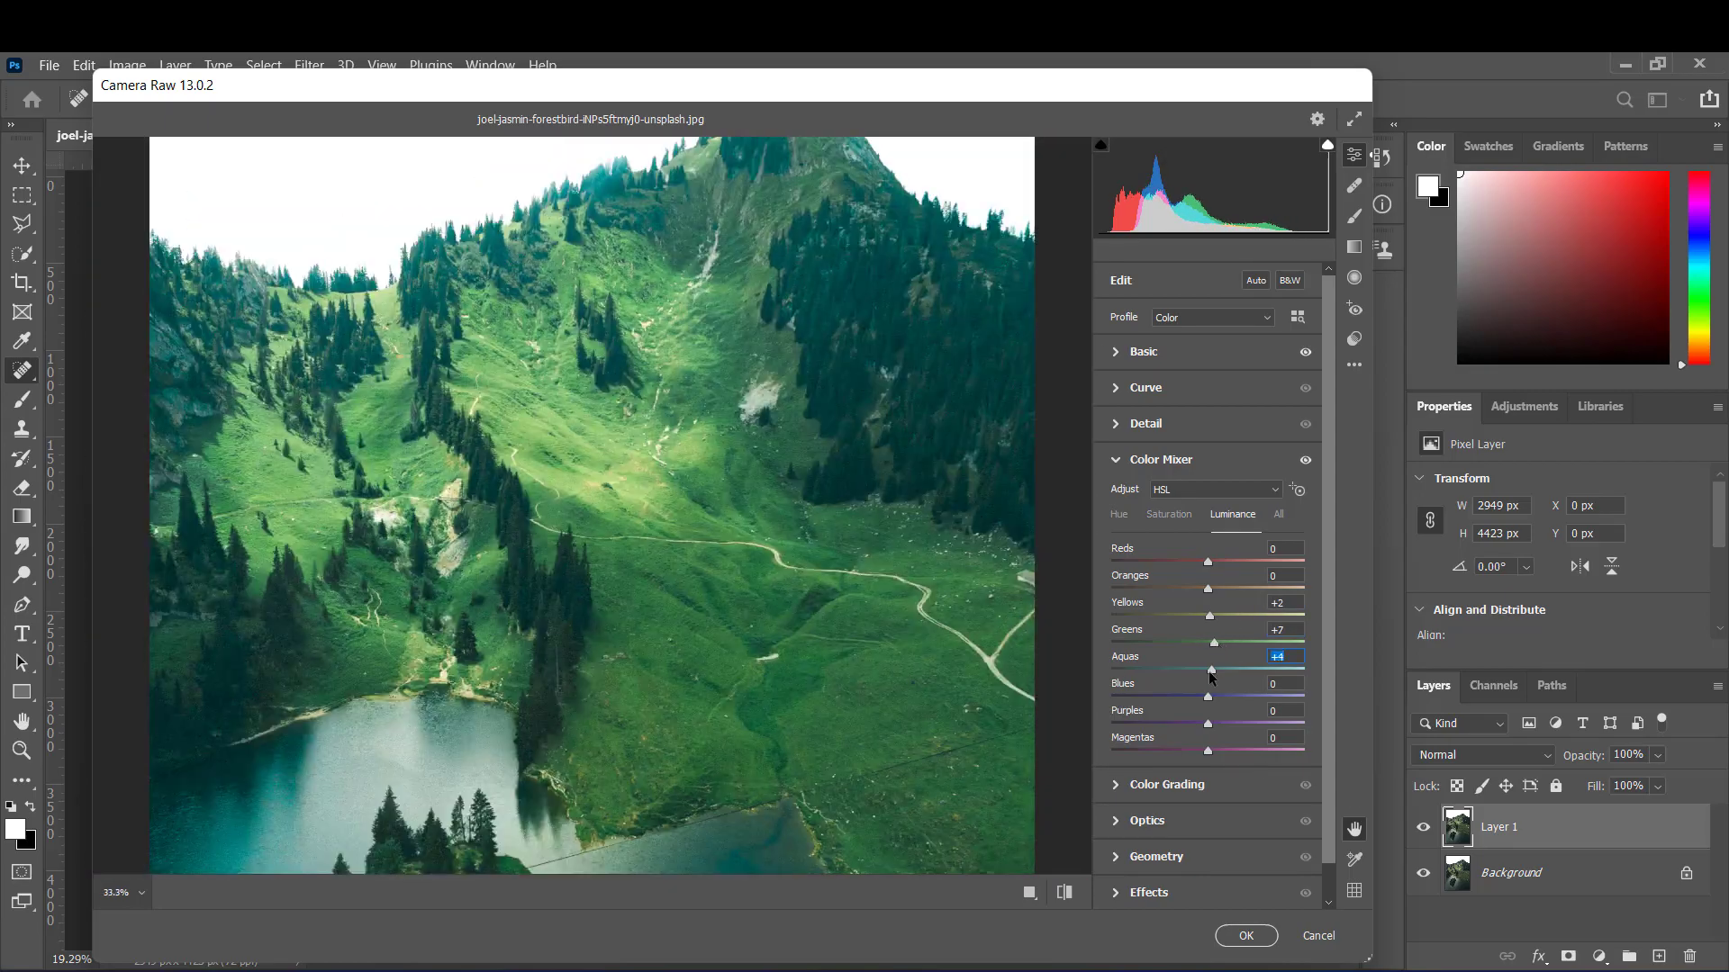
scroll(810, 630, "down", 5)
key("ctrl+minus")
key("ctrl+minus")
key("ctrl+minus")
key("ctrl+plus")
key("ctrl+plus")
left_click(1121, 460)
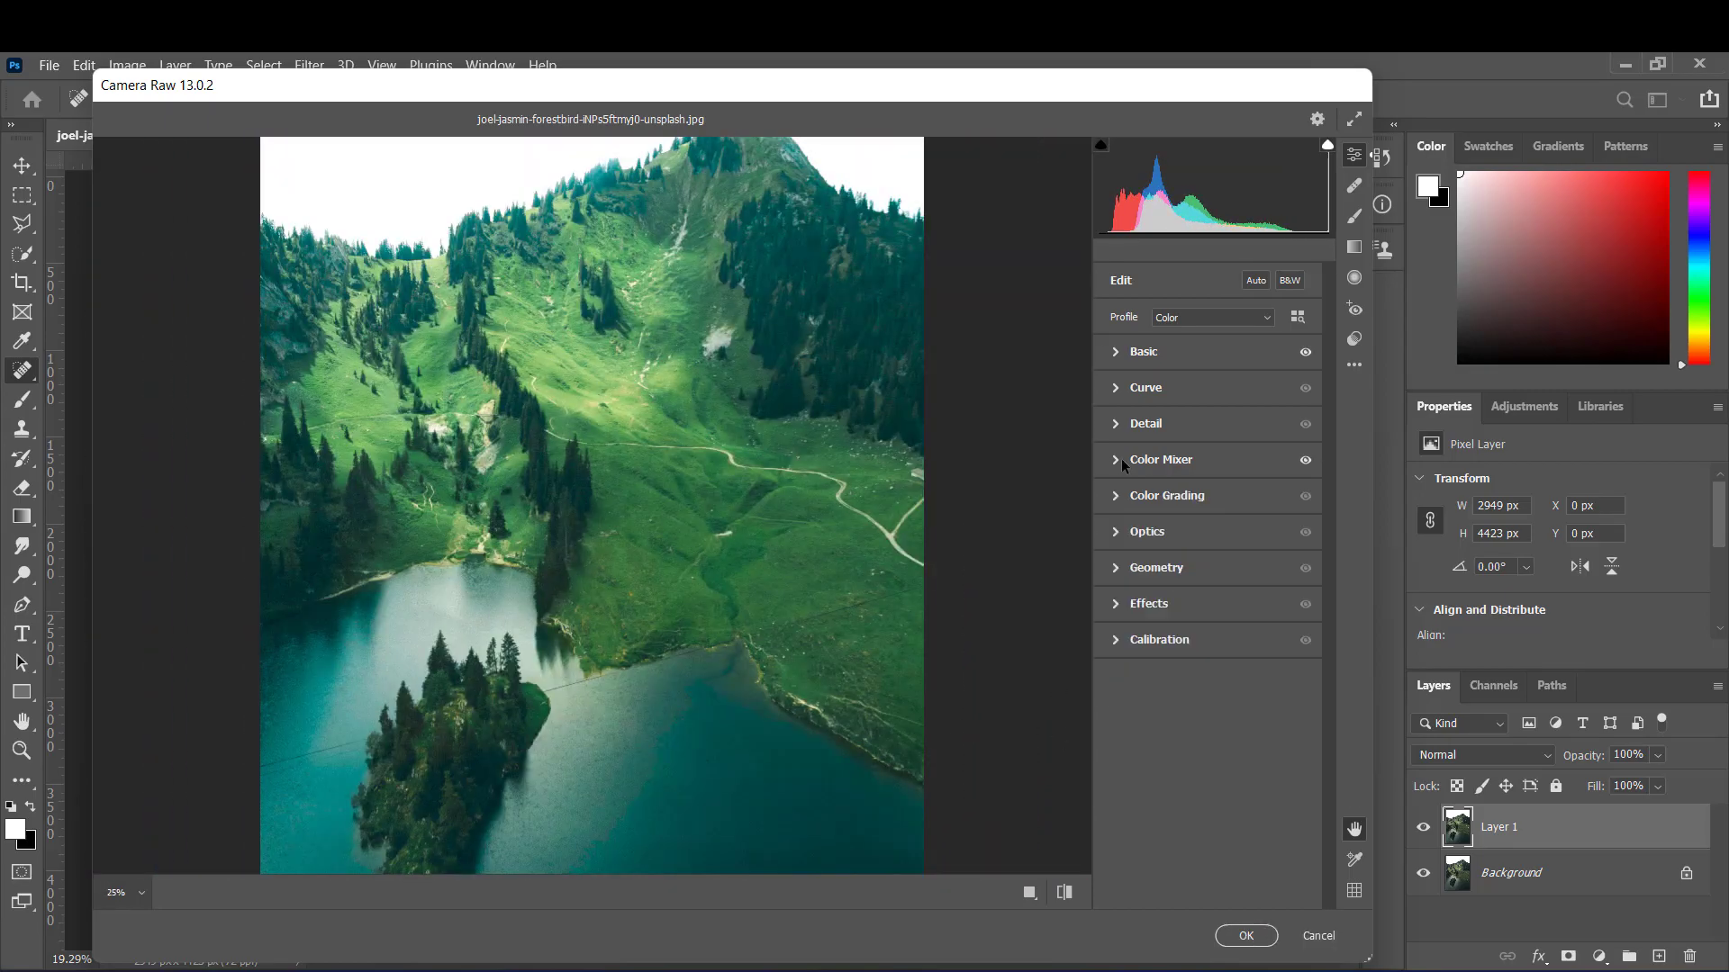
- Brighten the tone curve with highlight, midtone and shadow points, plus a green-channel highlight tweak
left_click(1112, 387)
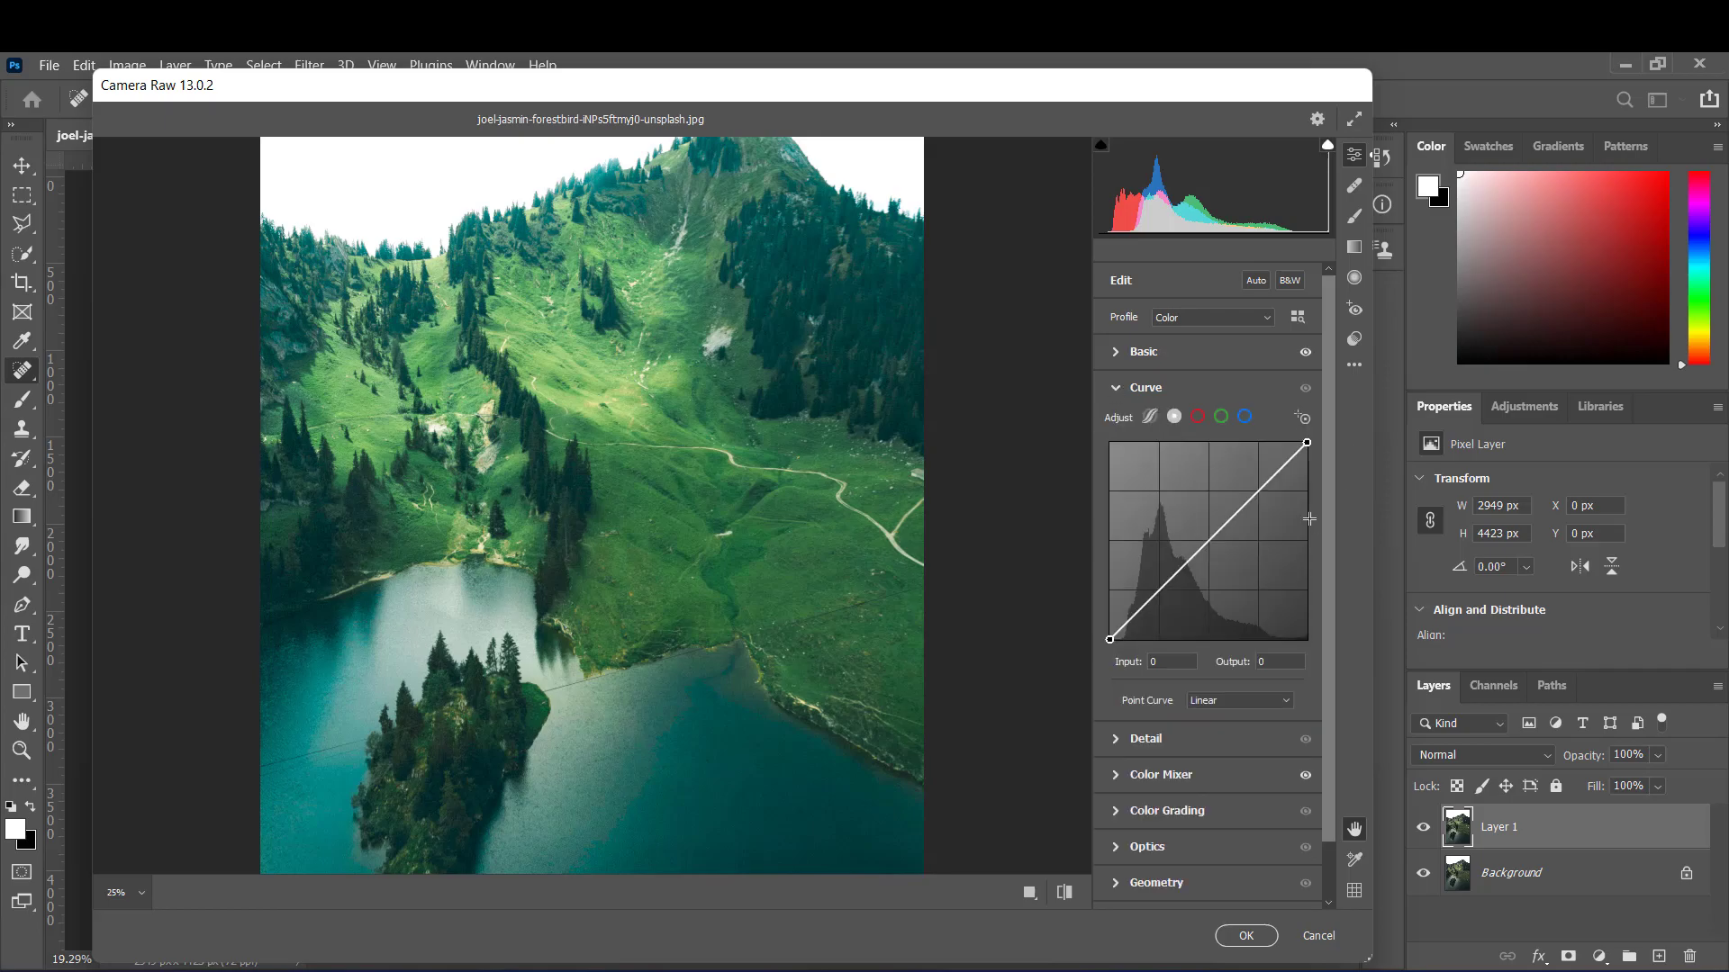
mouse_move(1304, 442)
left_mouse_down()
mouse_move(1286, 442)
mouse_move(1301, 442)
left_mouse_up()
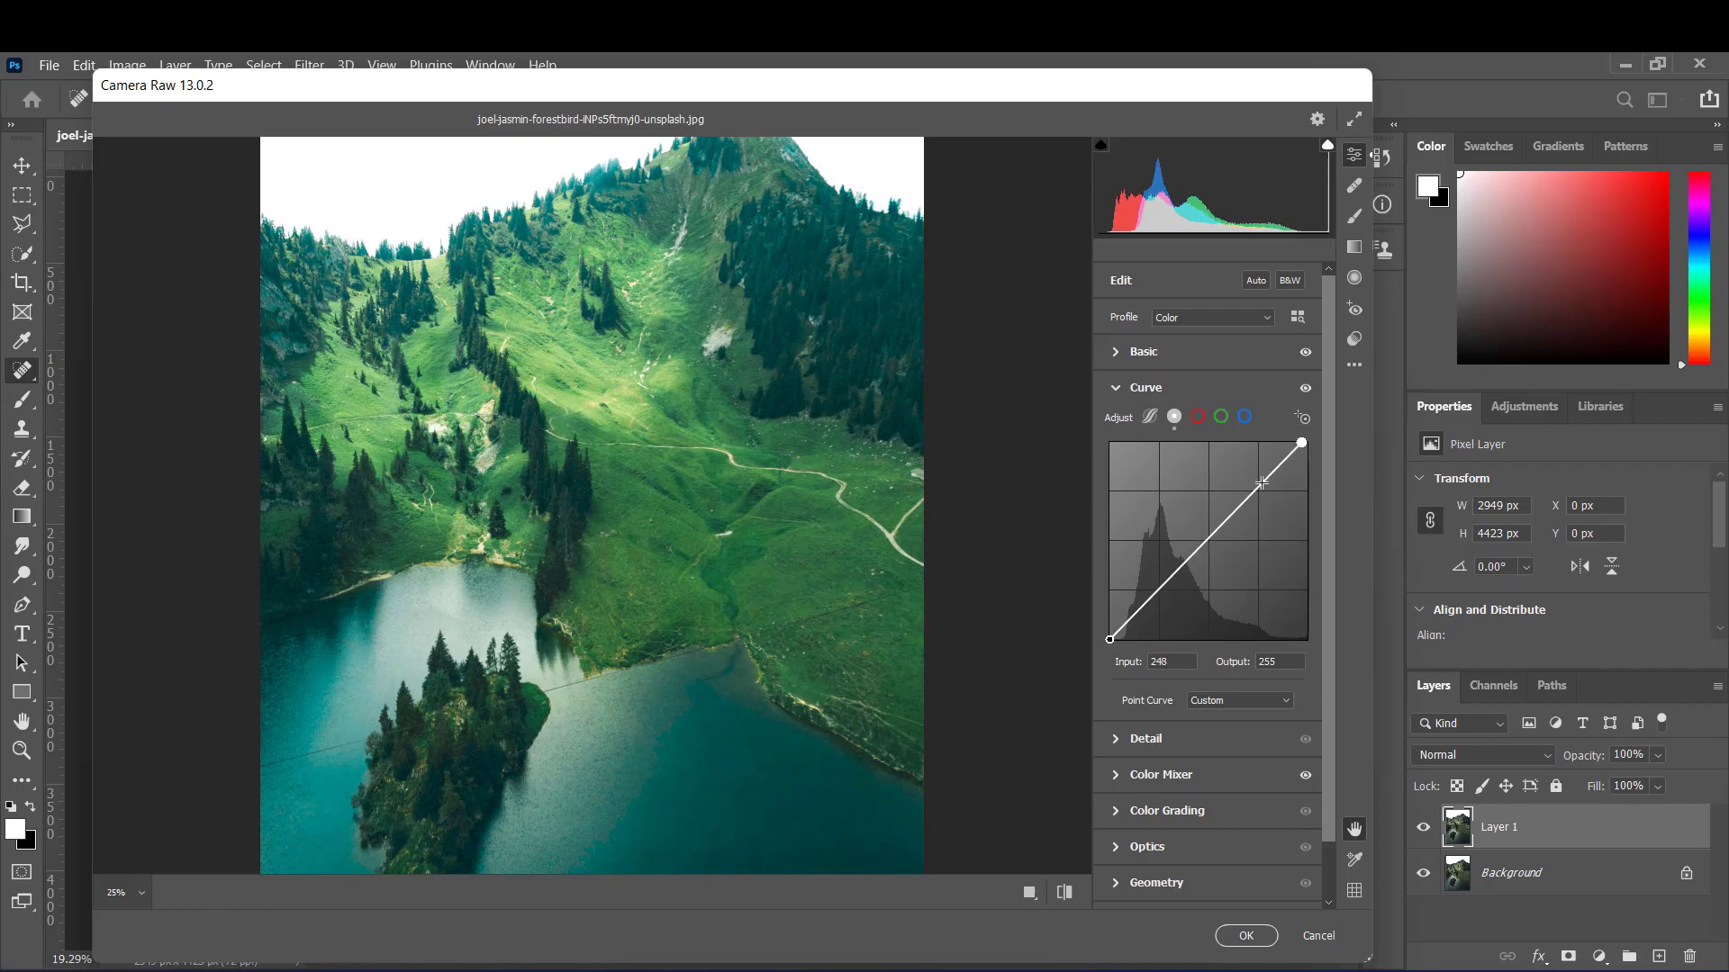
left_click_drag(1230, 519, 1186, 555)
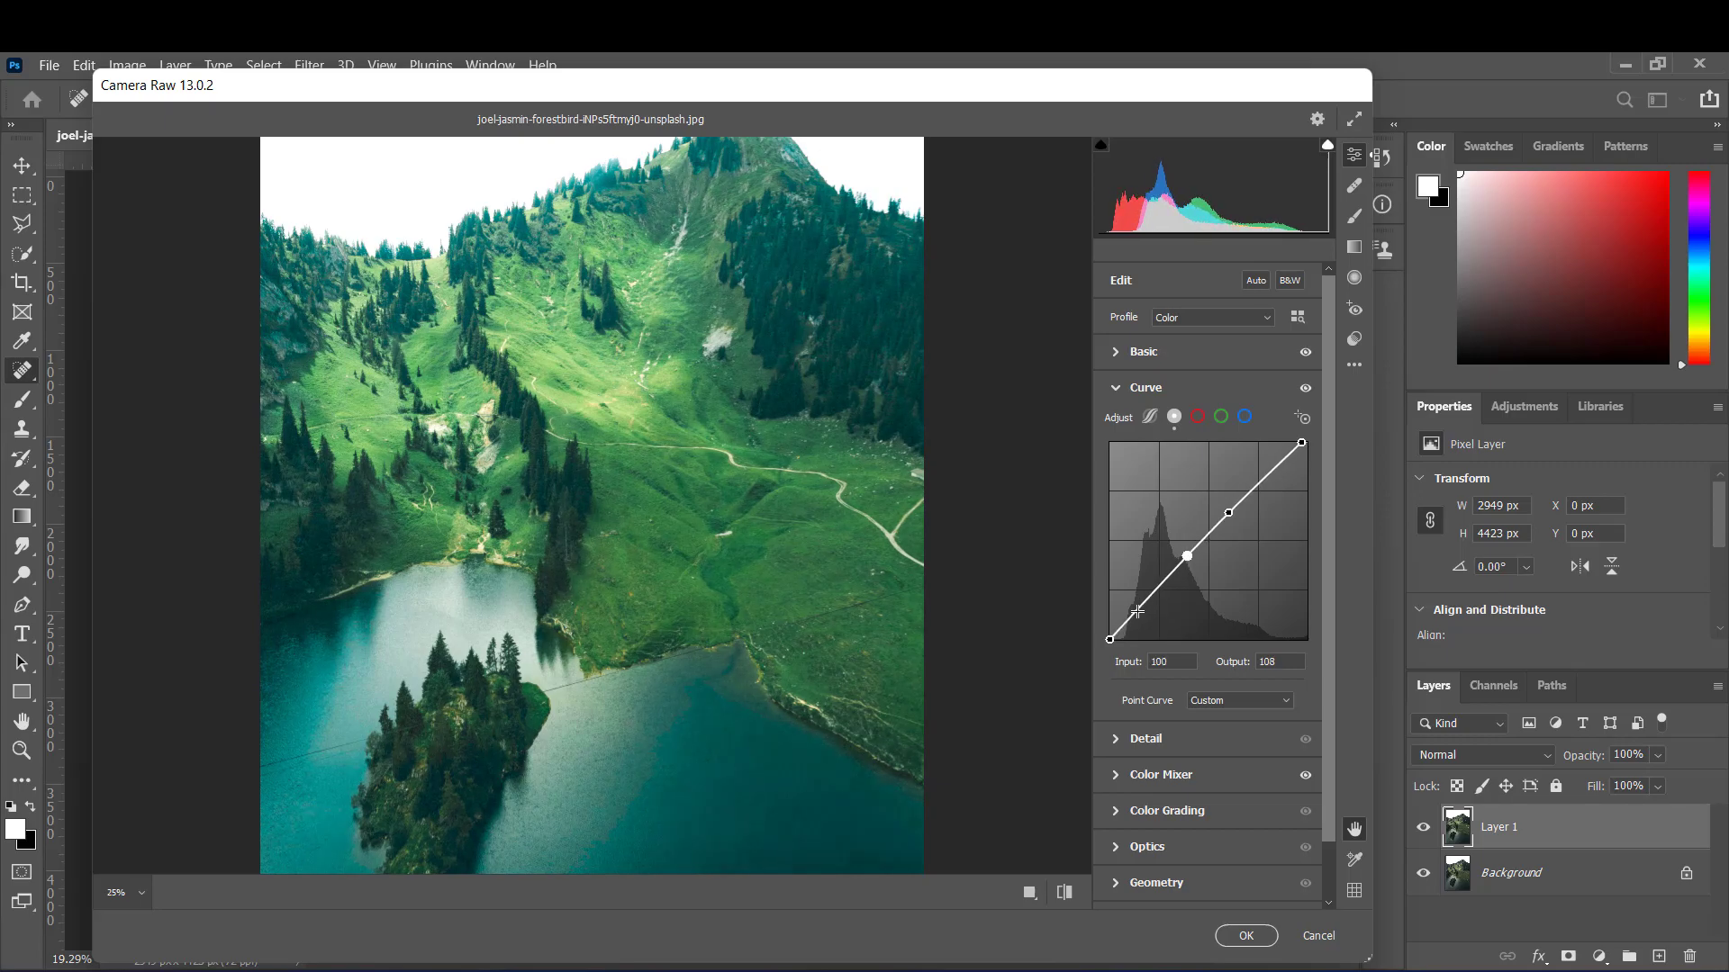
left_click_drag(1137, 611, 1137, 608)
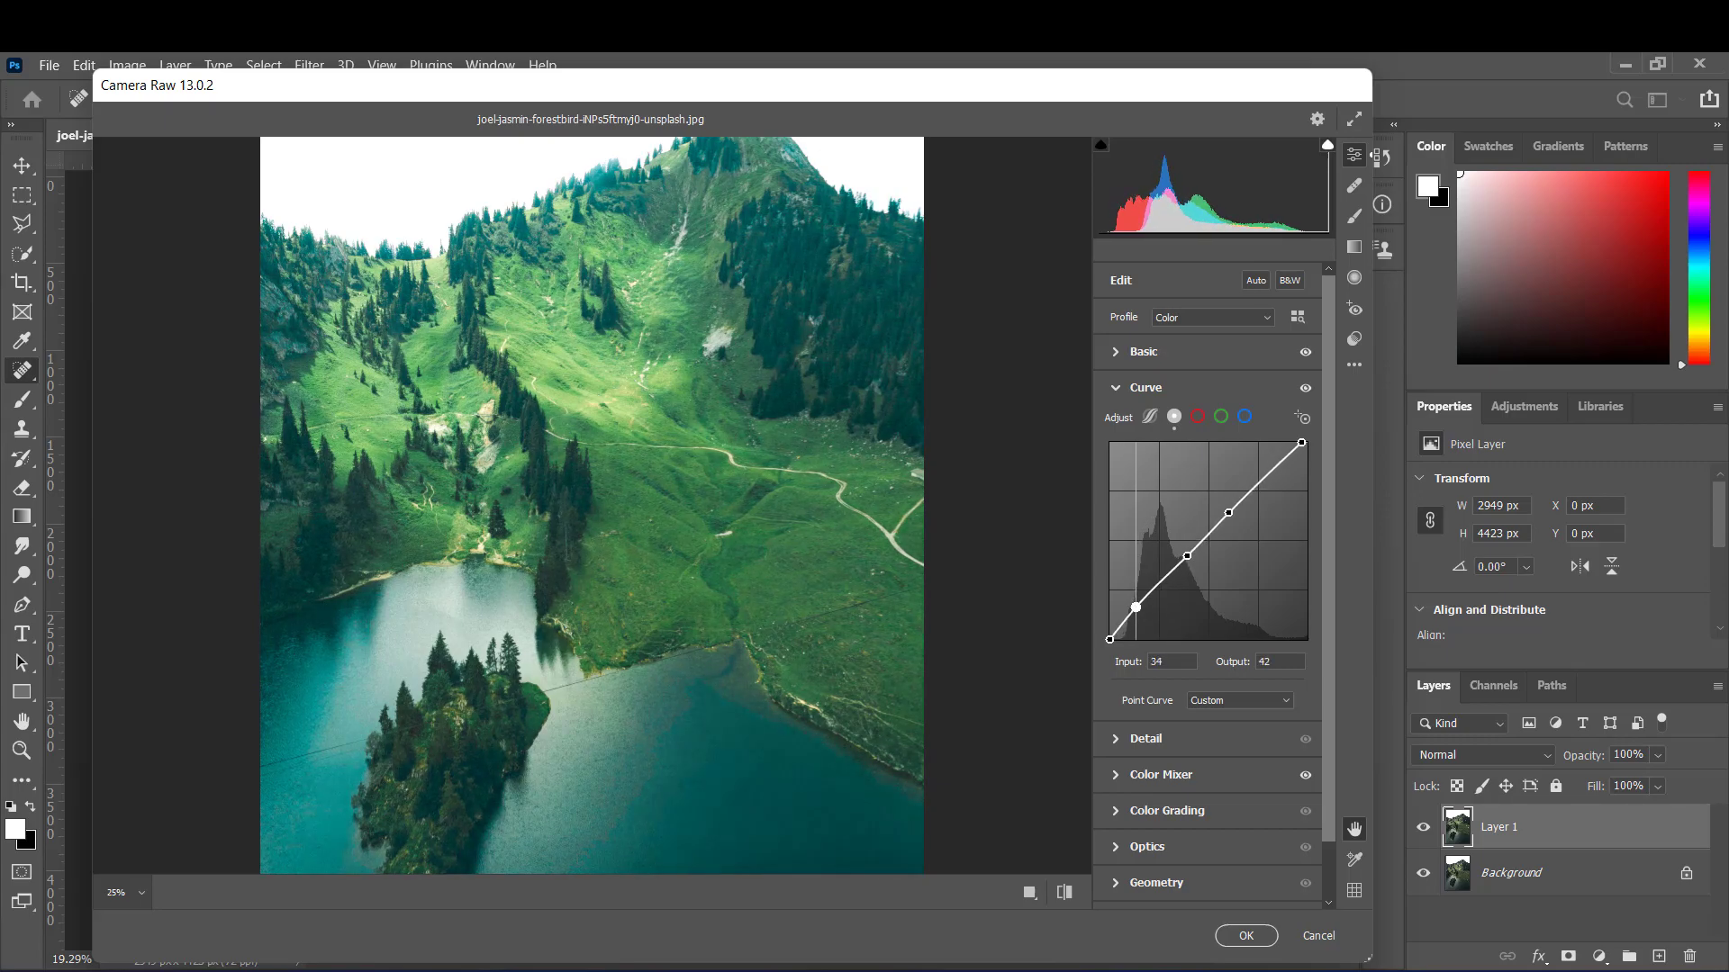
left_click(1222, 417)
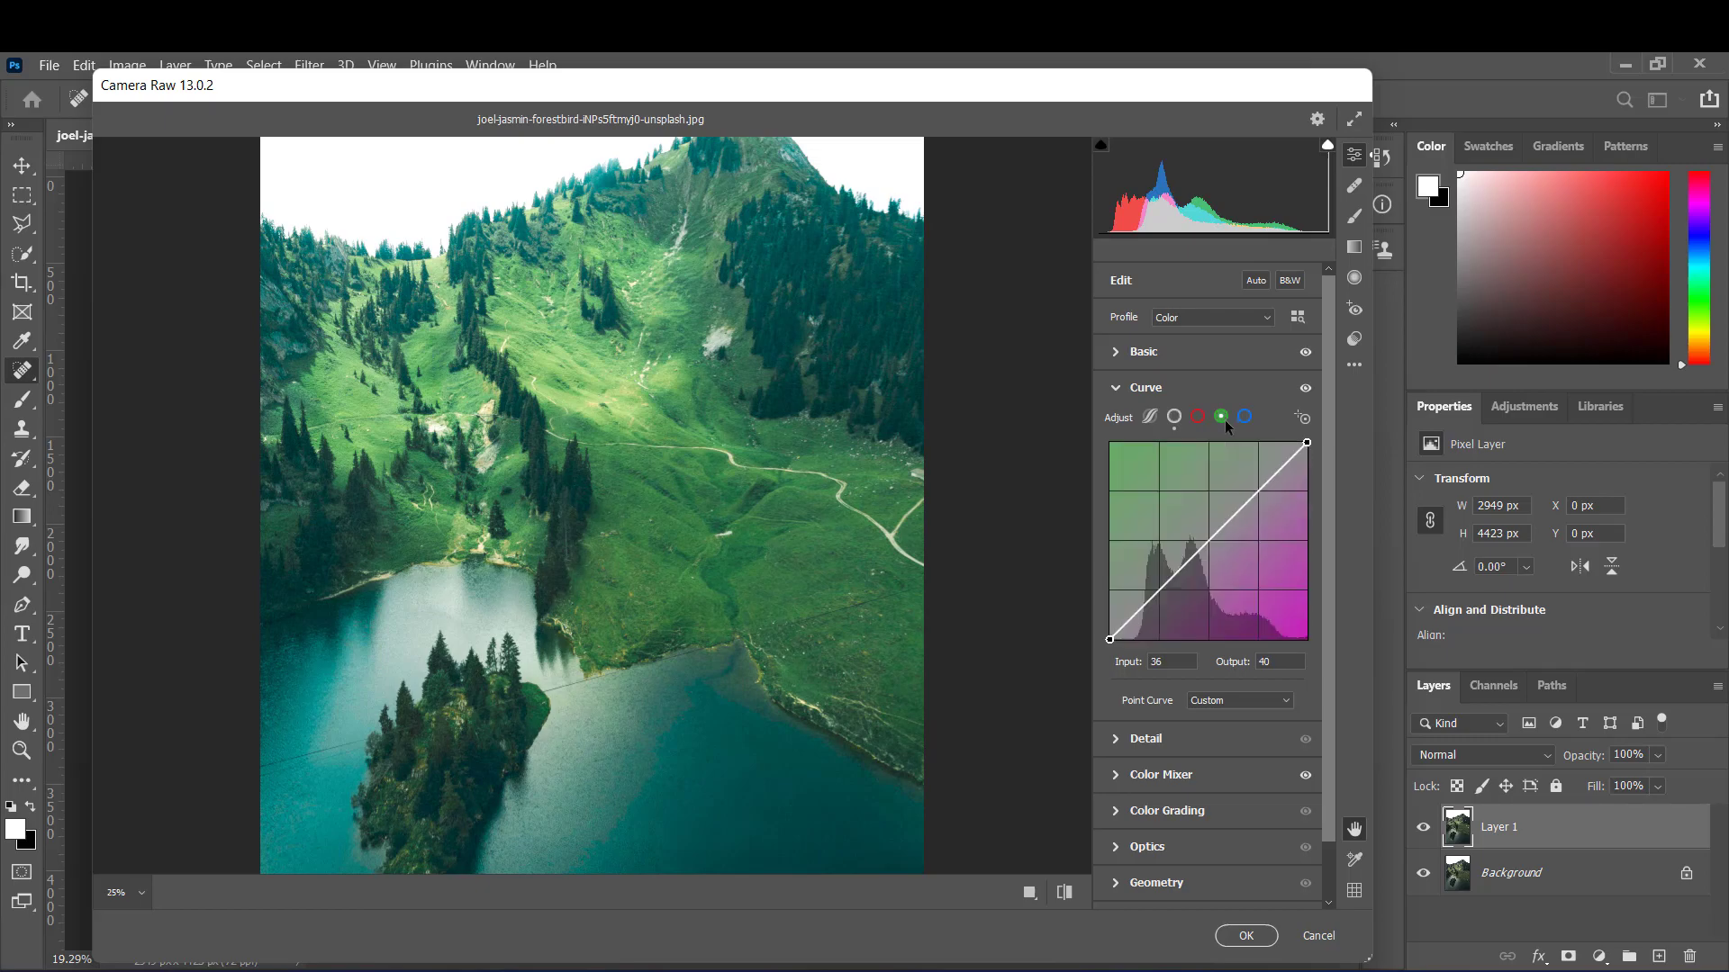
mouse_move(1306, 442)
left_mouse_down()
mouse_move(1285, 442)
mouse_move(1299, 460)
mouse_move(1298, 442)
left_mouse_up()
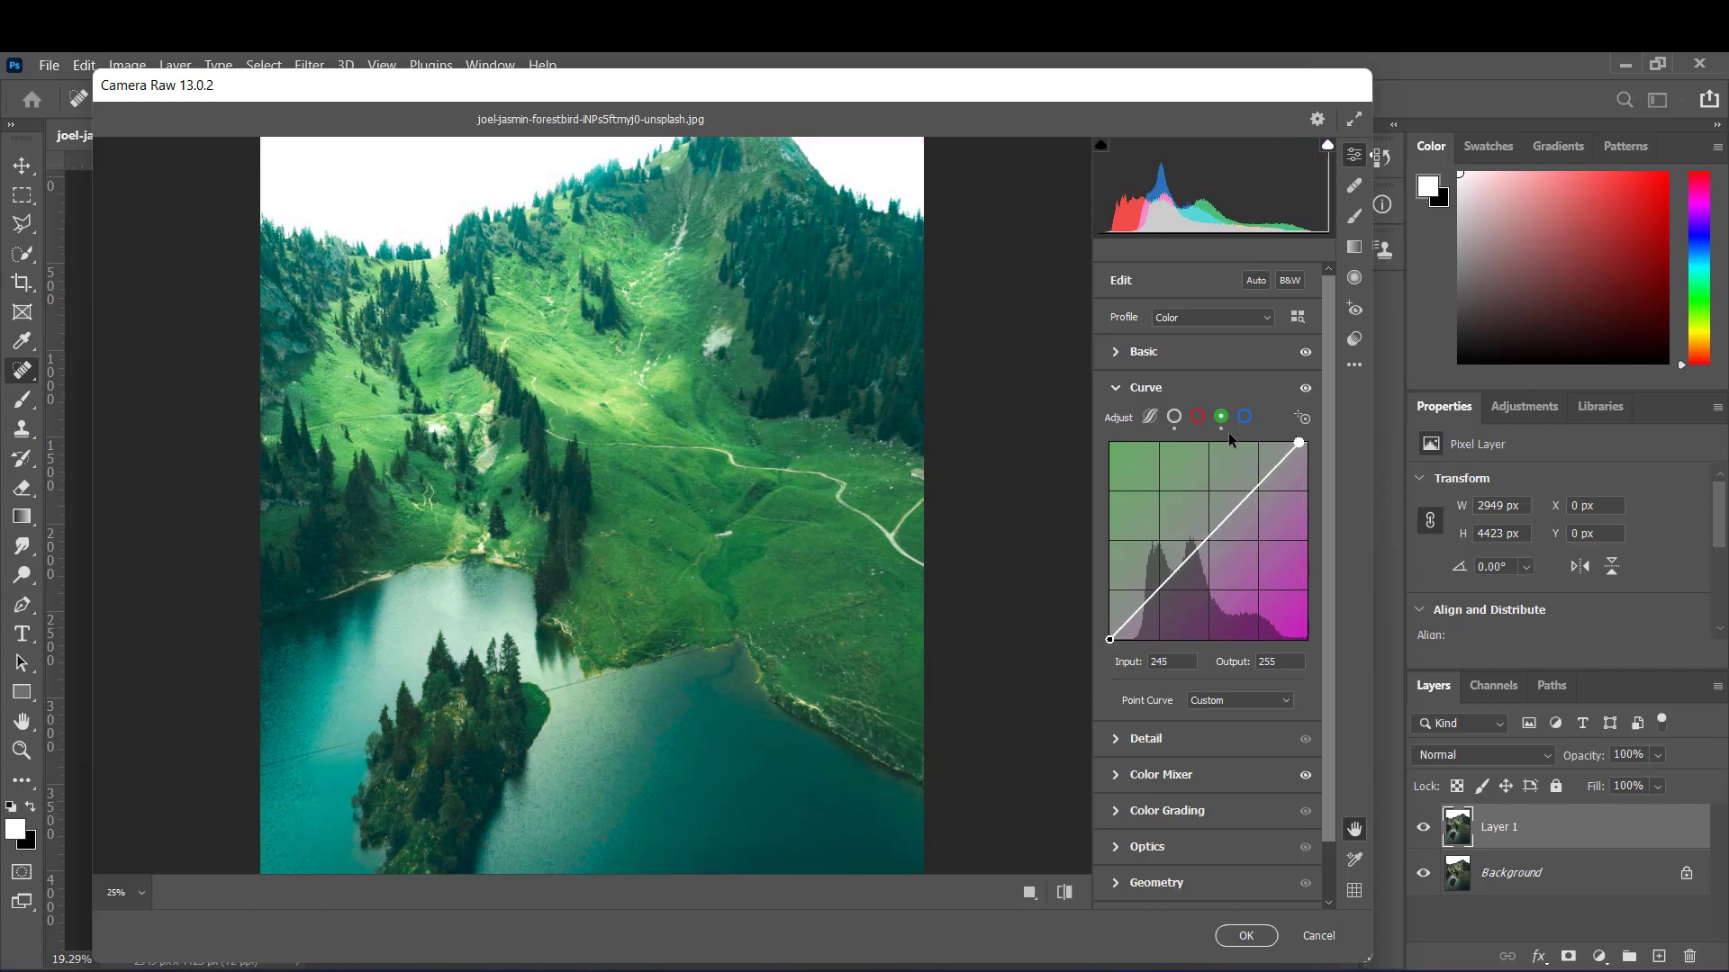
left_click(1174, 417)
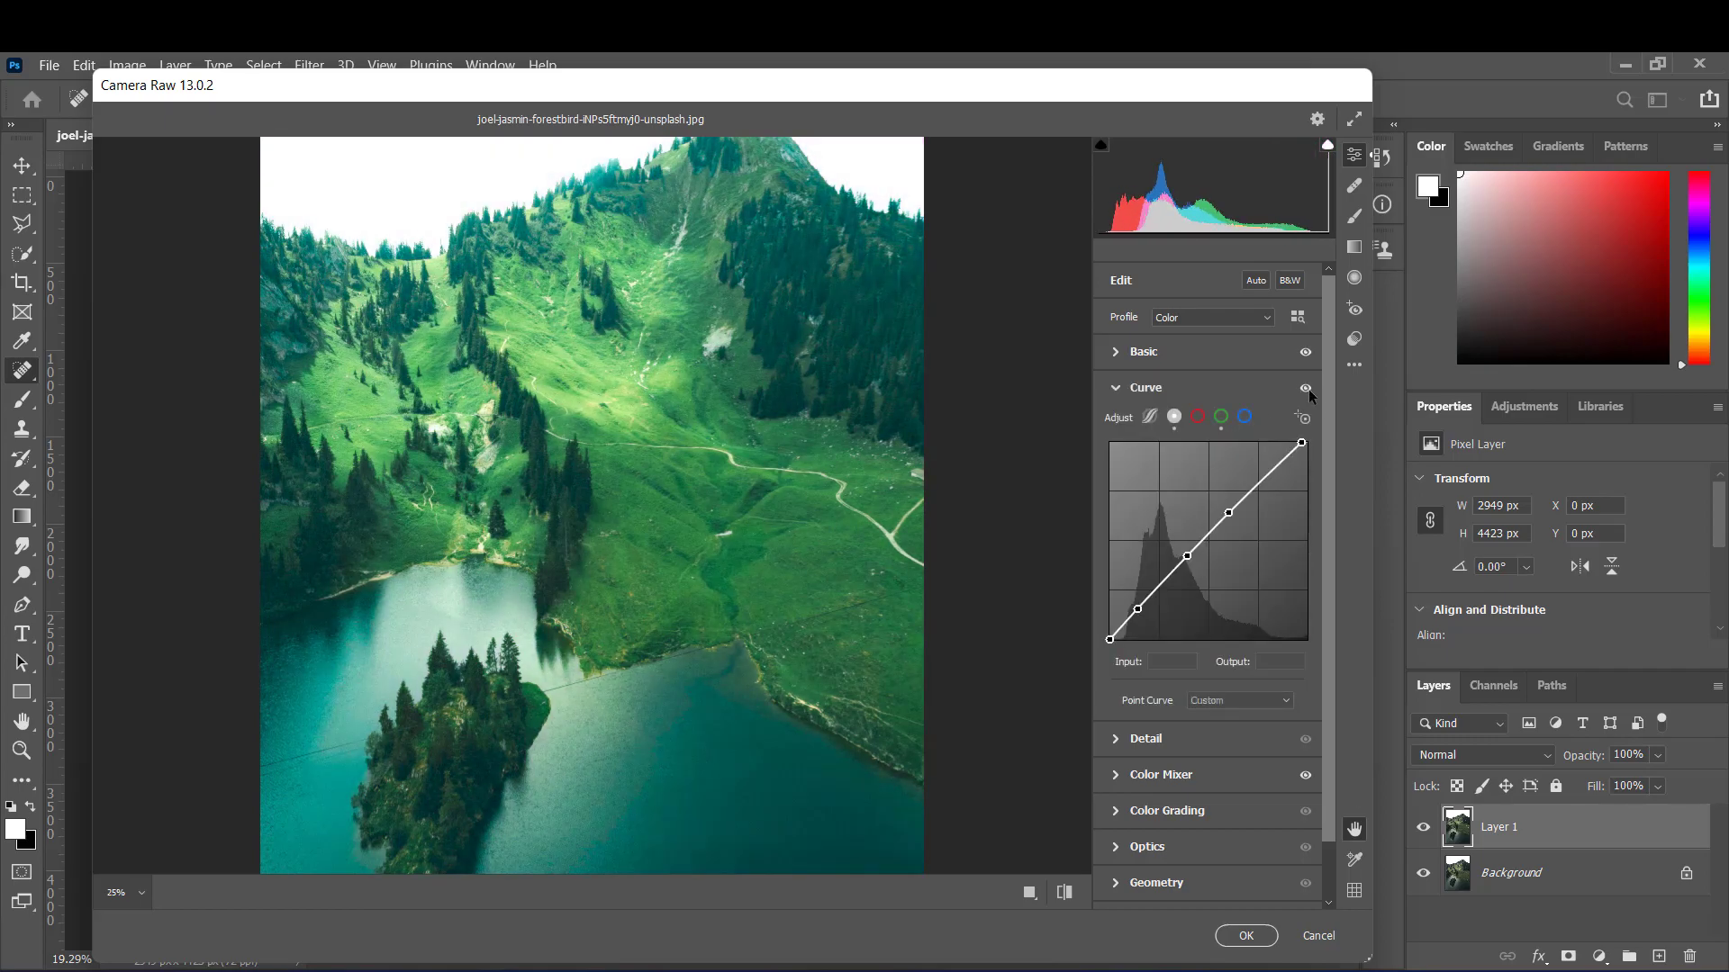
- Toggle the curve on and off to compare, then apply the Camera Raw grade with OK
left_click(1309, 389)
left_click(1306, 388)
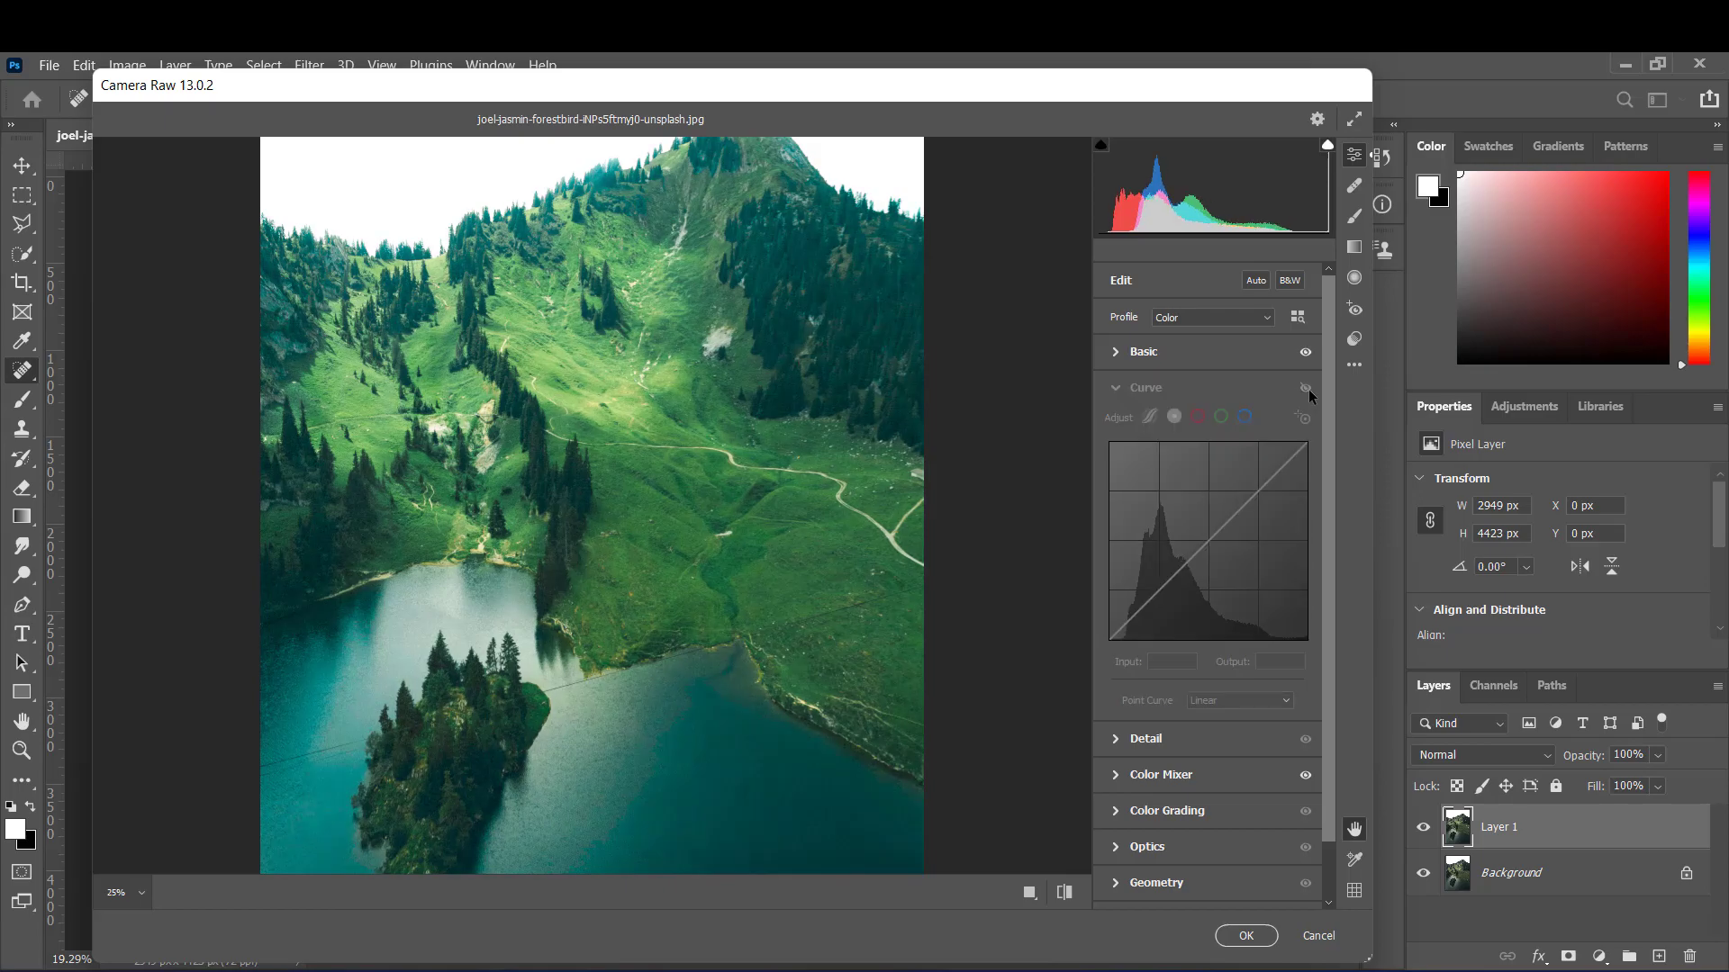
left_click(1310, 384)
left_click(1310, 387)
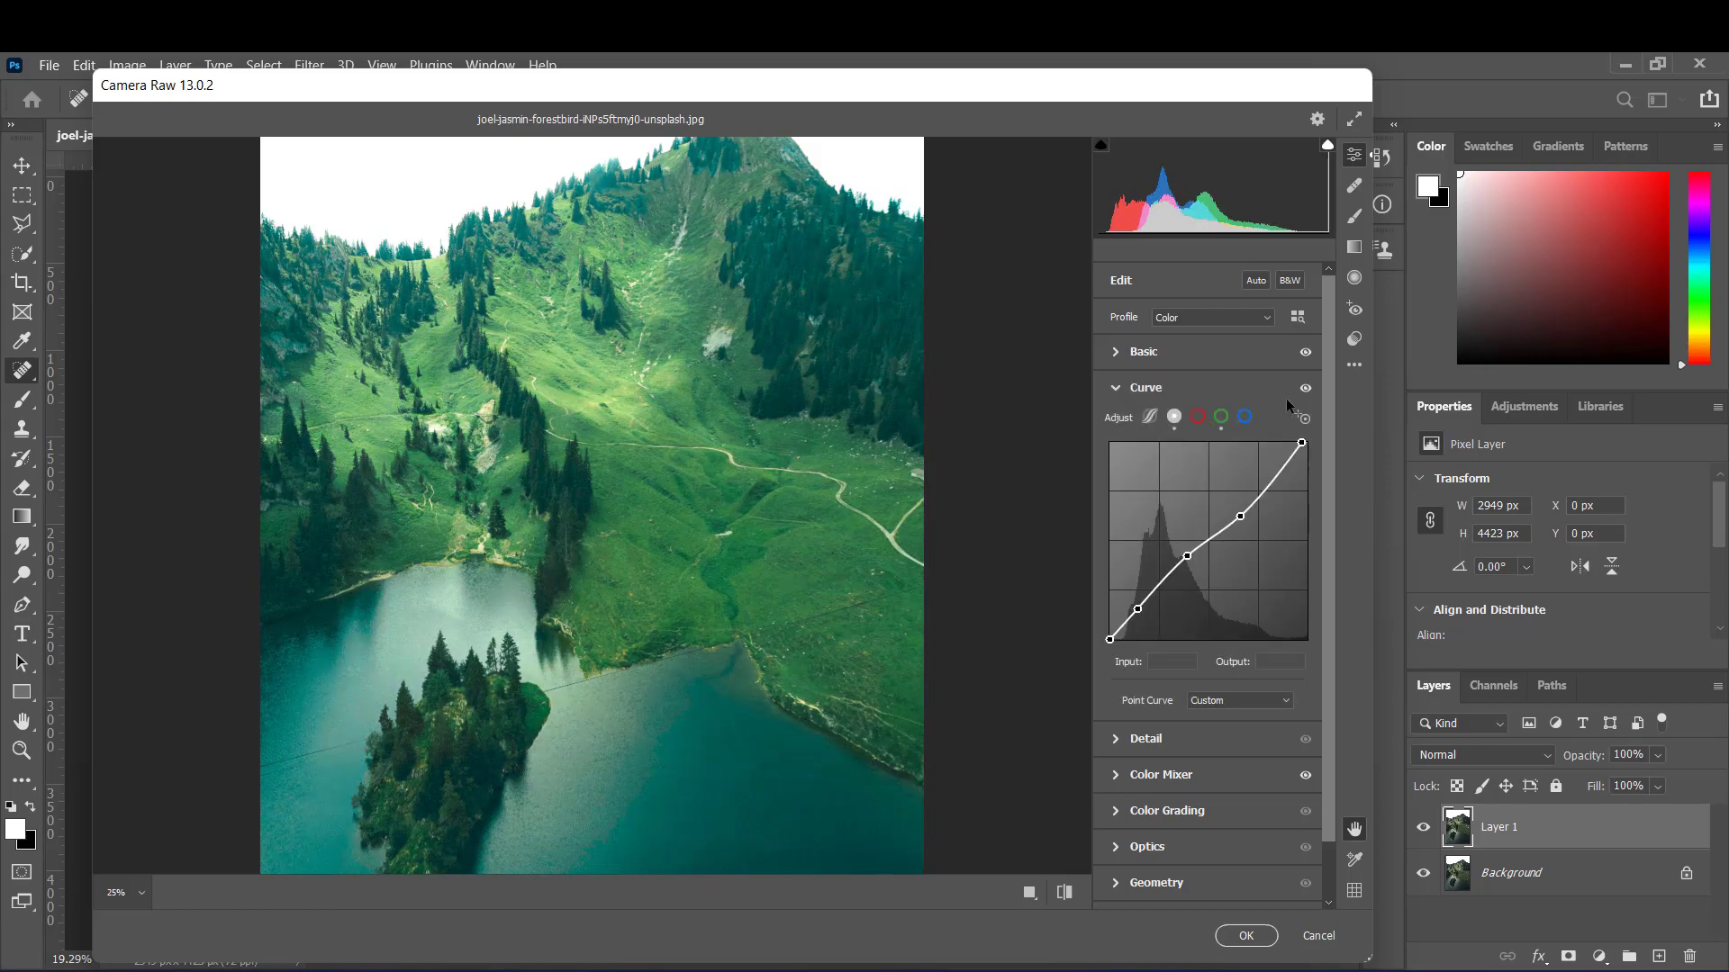
left_click(1246, 935)
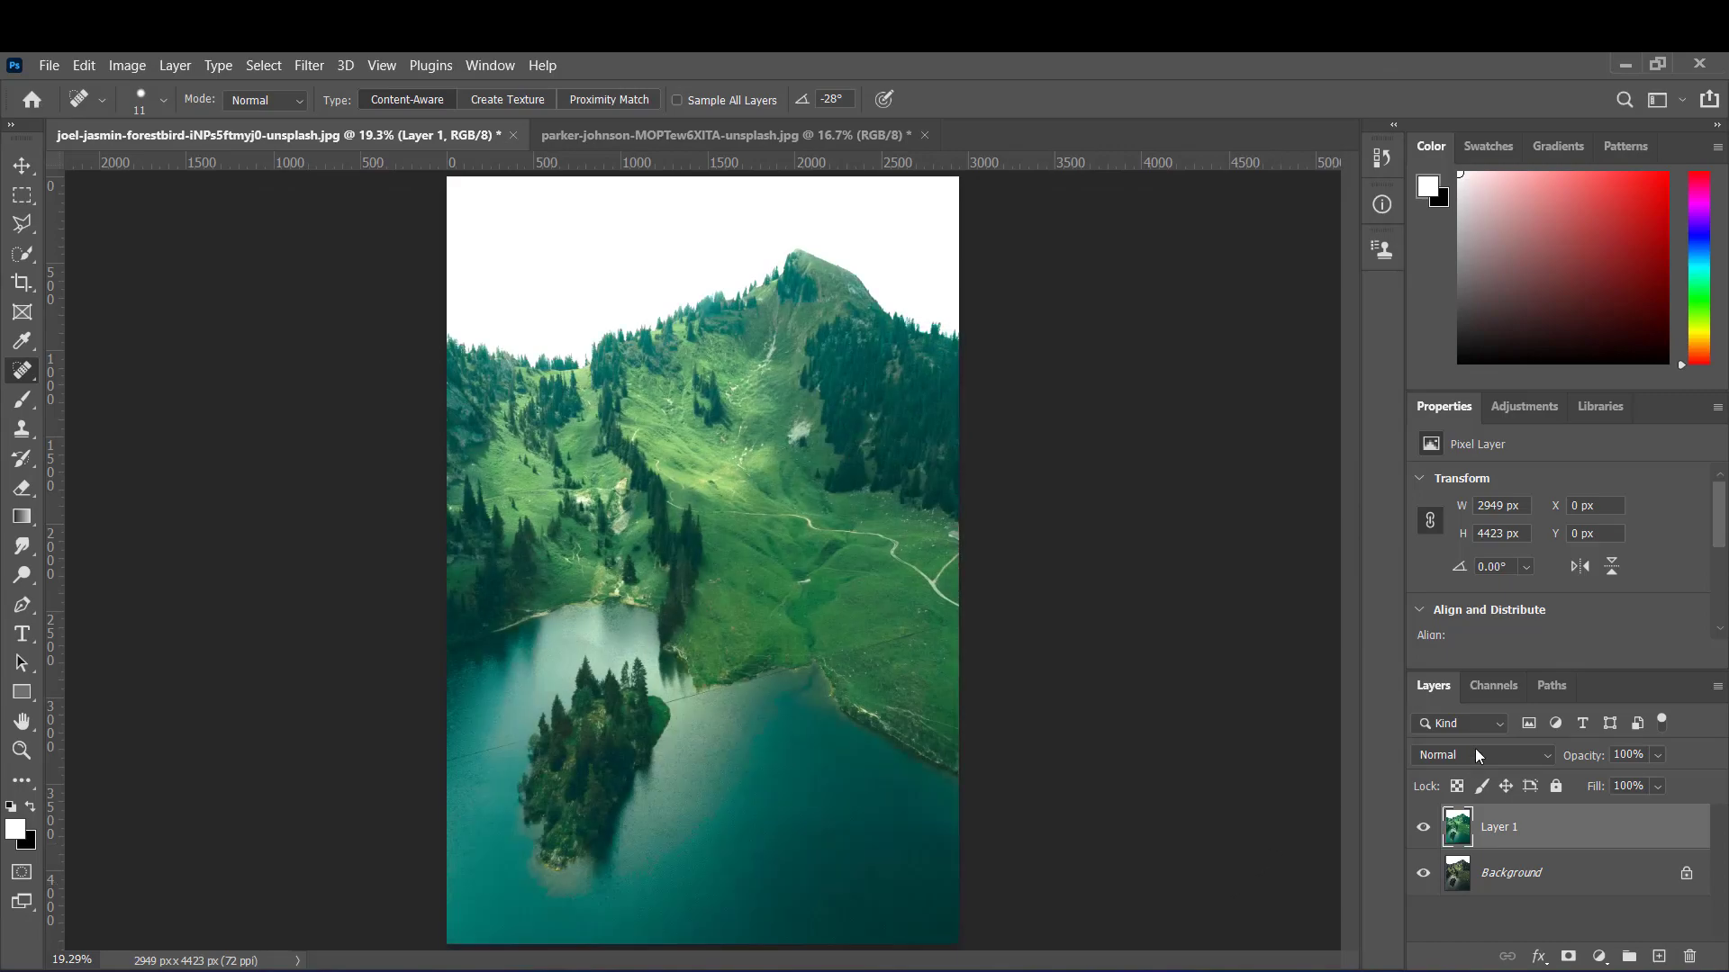
- Toggle Layer 1's visibility repeatedly to compare the graded lake with the original
left_click(1424, 830)
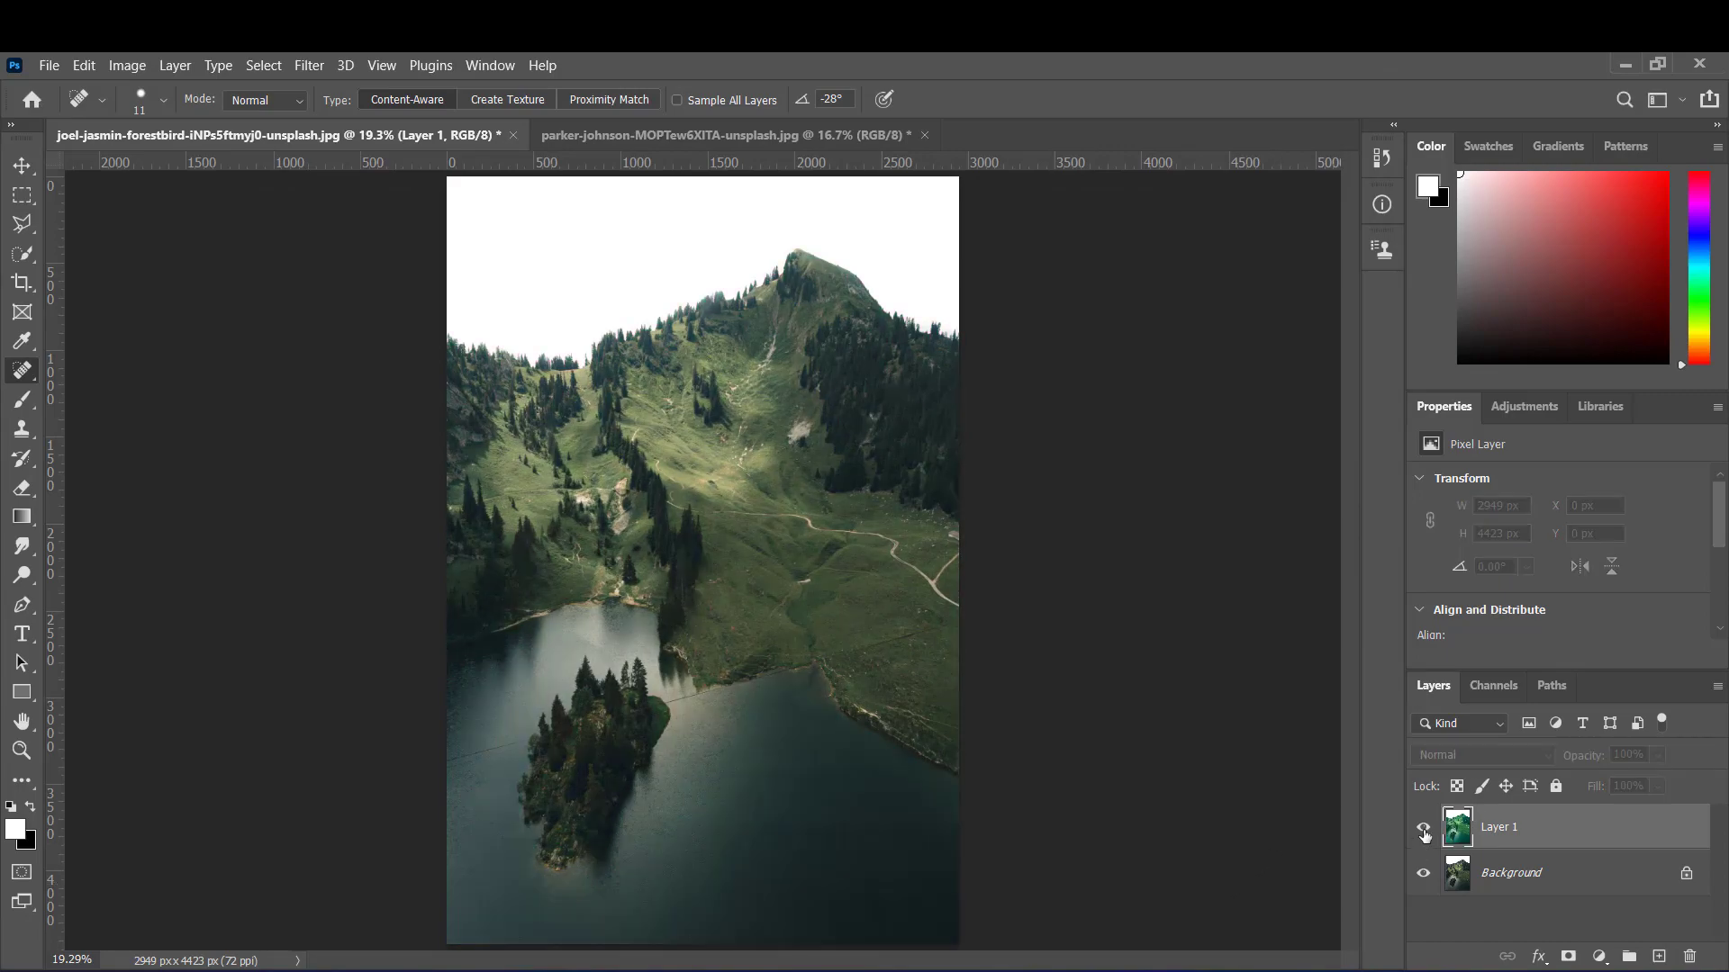
left_click(1424, 830)
left_click(1424, 830)
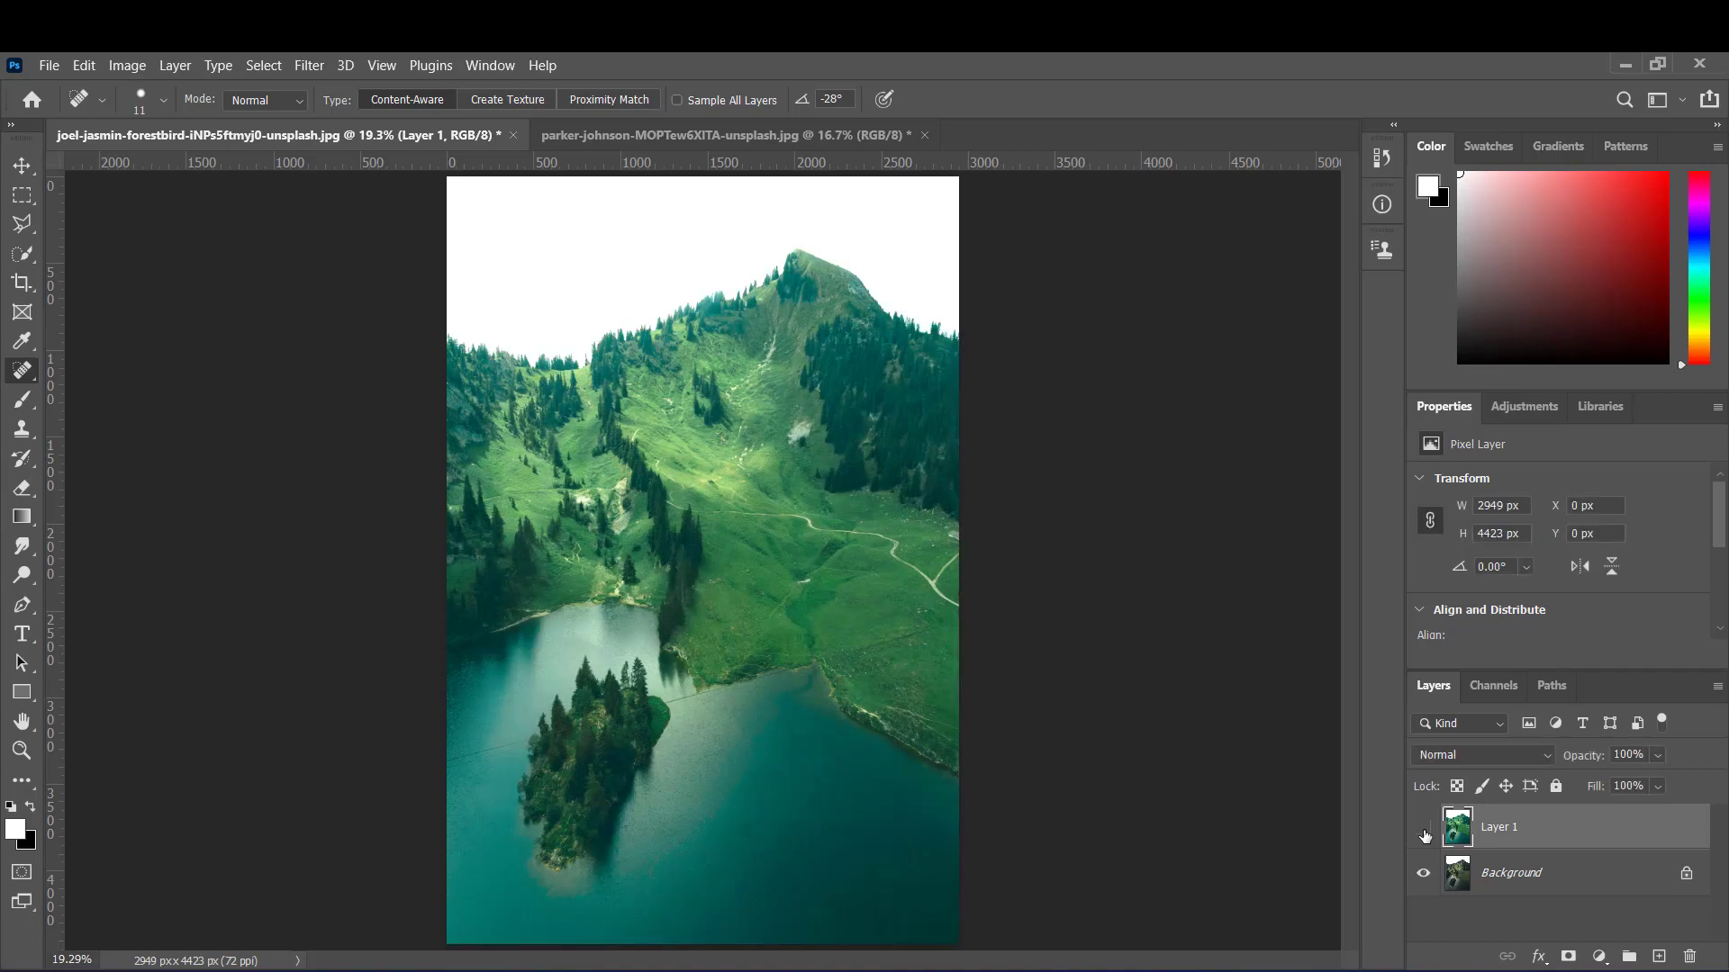
left_click(1425, 831)
left_click(1424, 830)
left_click(1423, 830)
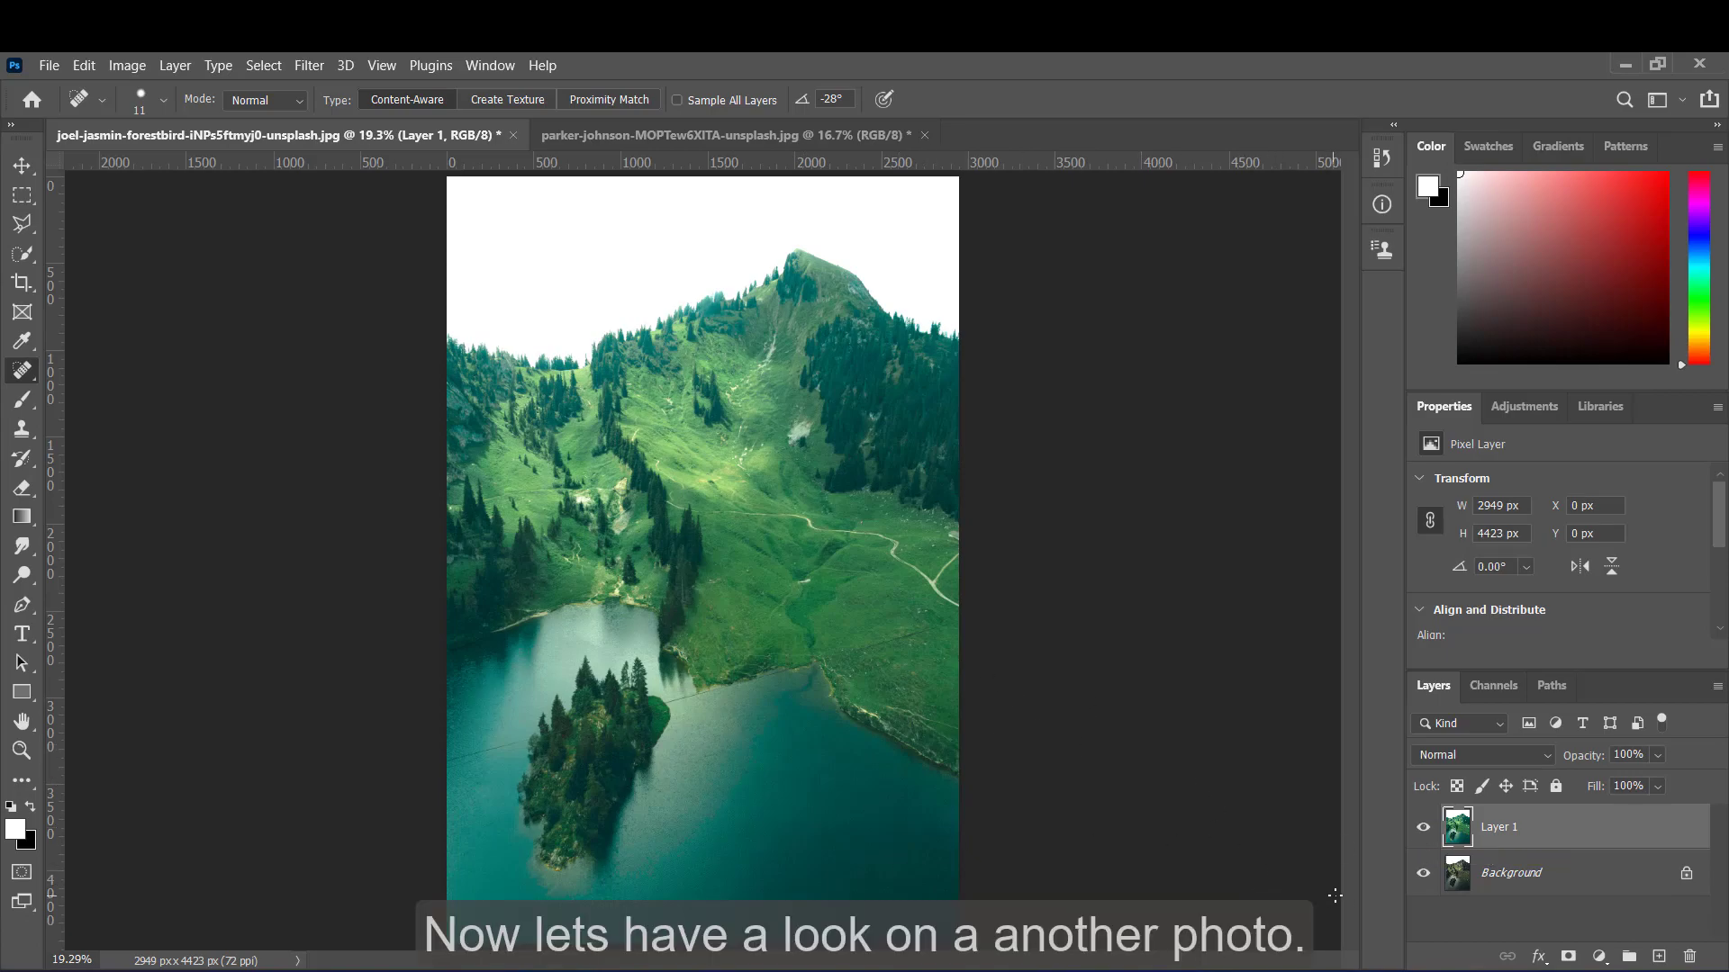
- Switch to the autumn-leaf portrait and duplicate its background into Layer 1
left_click(752, 137)
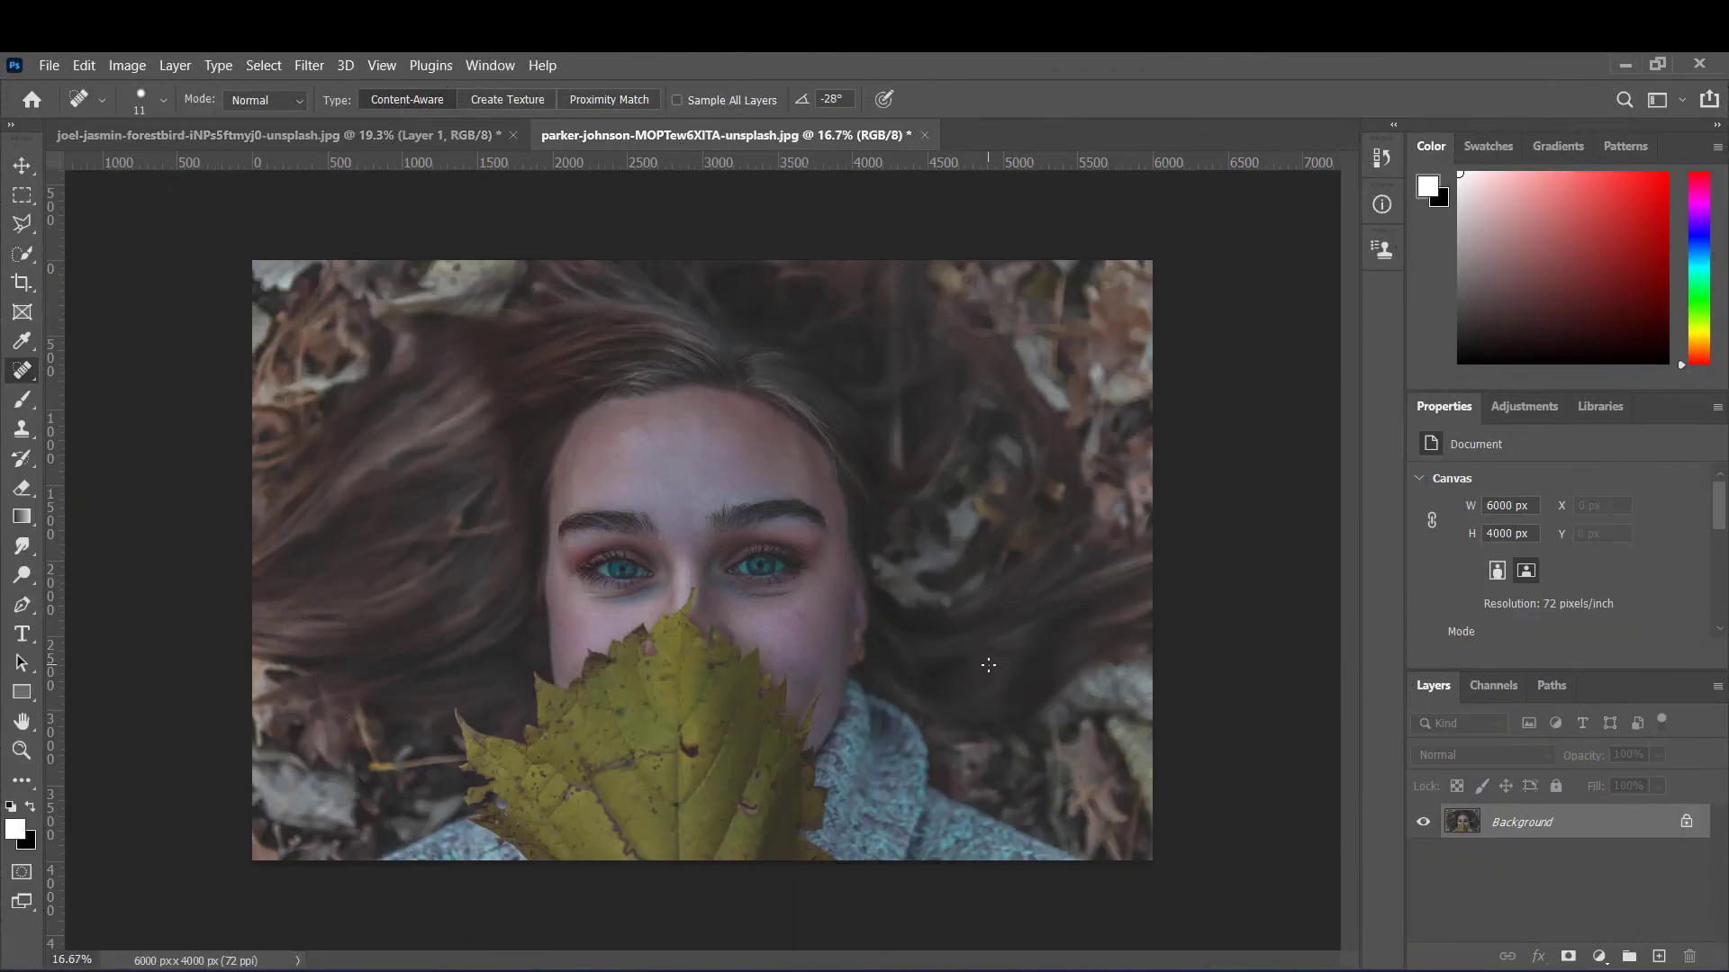
scroll(994, 662, "up", 1)
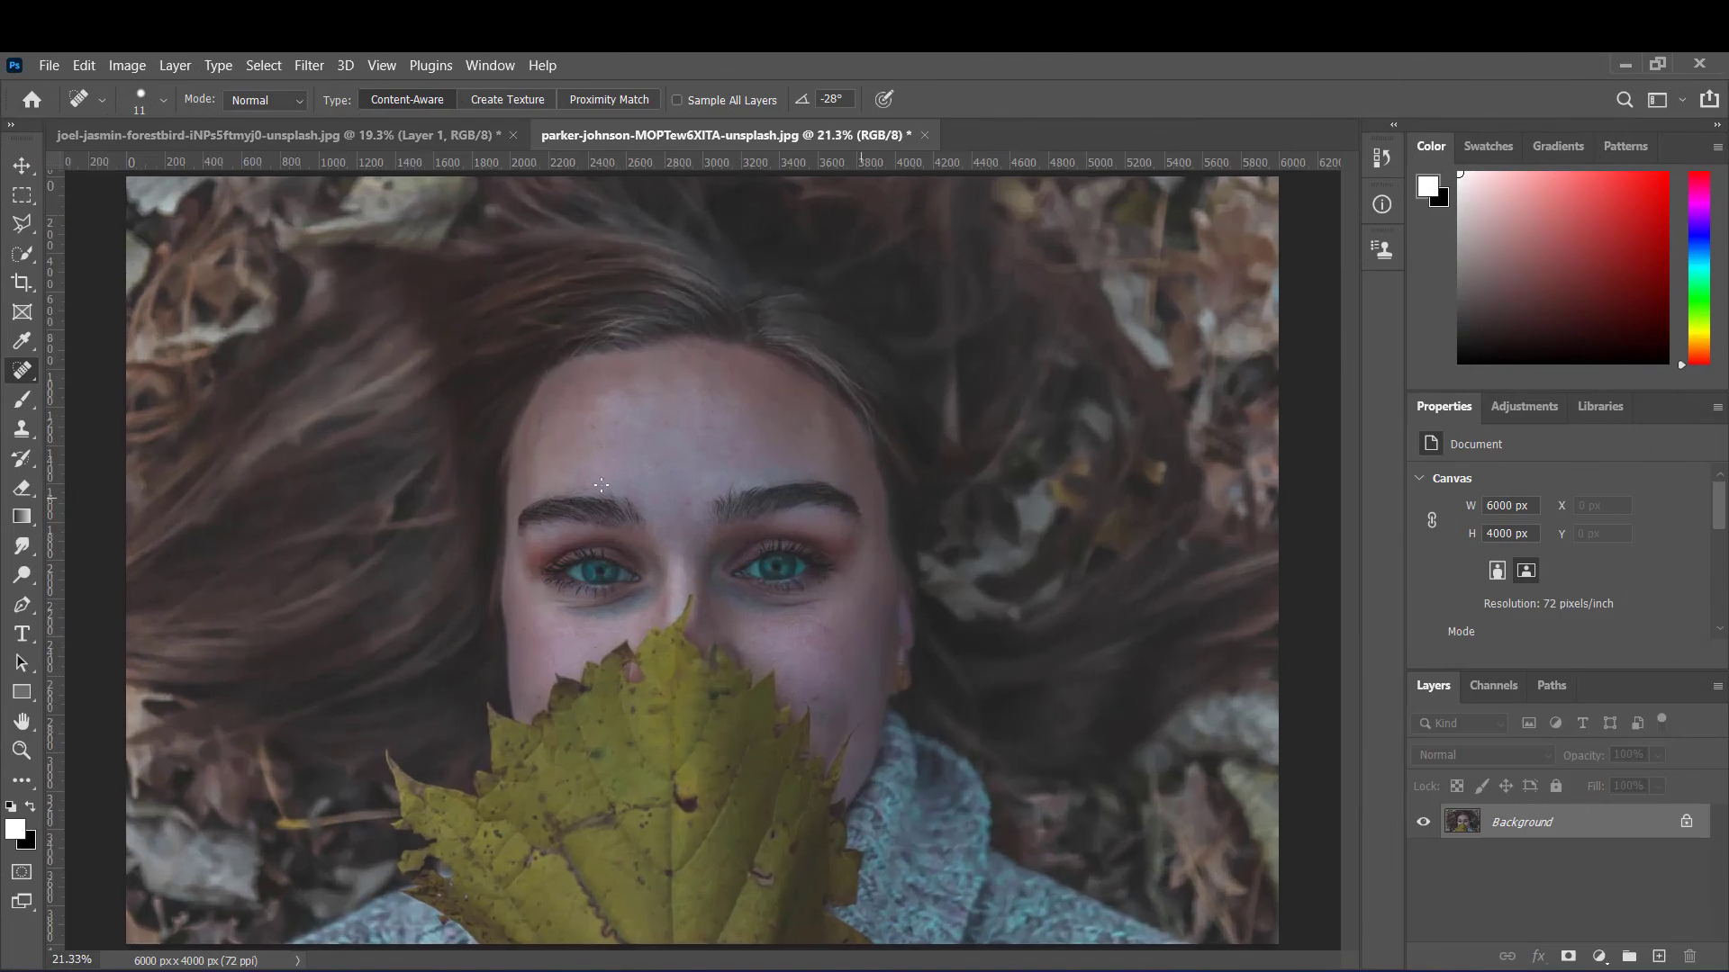
key("ctrl+j")
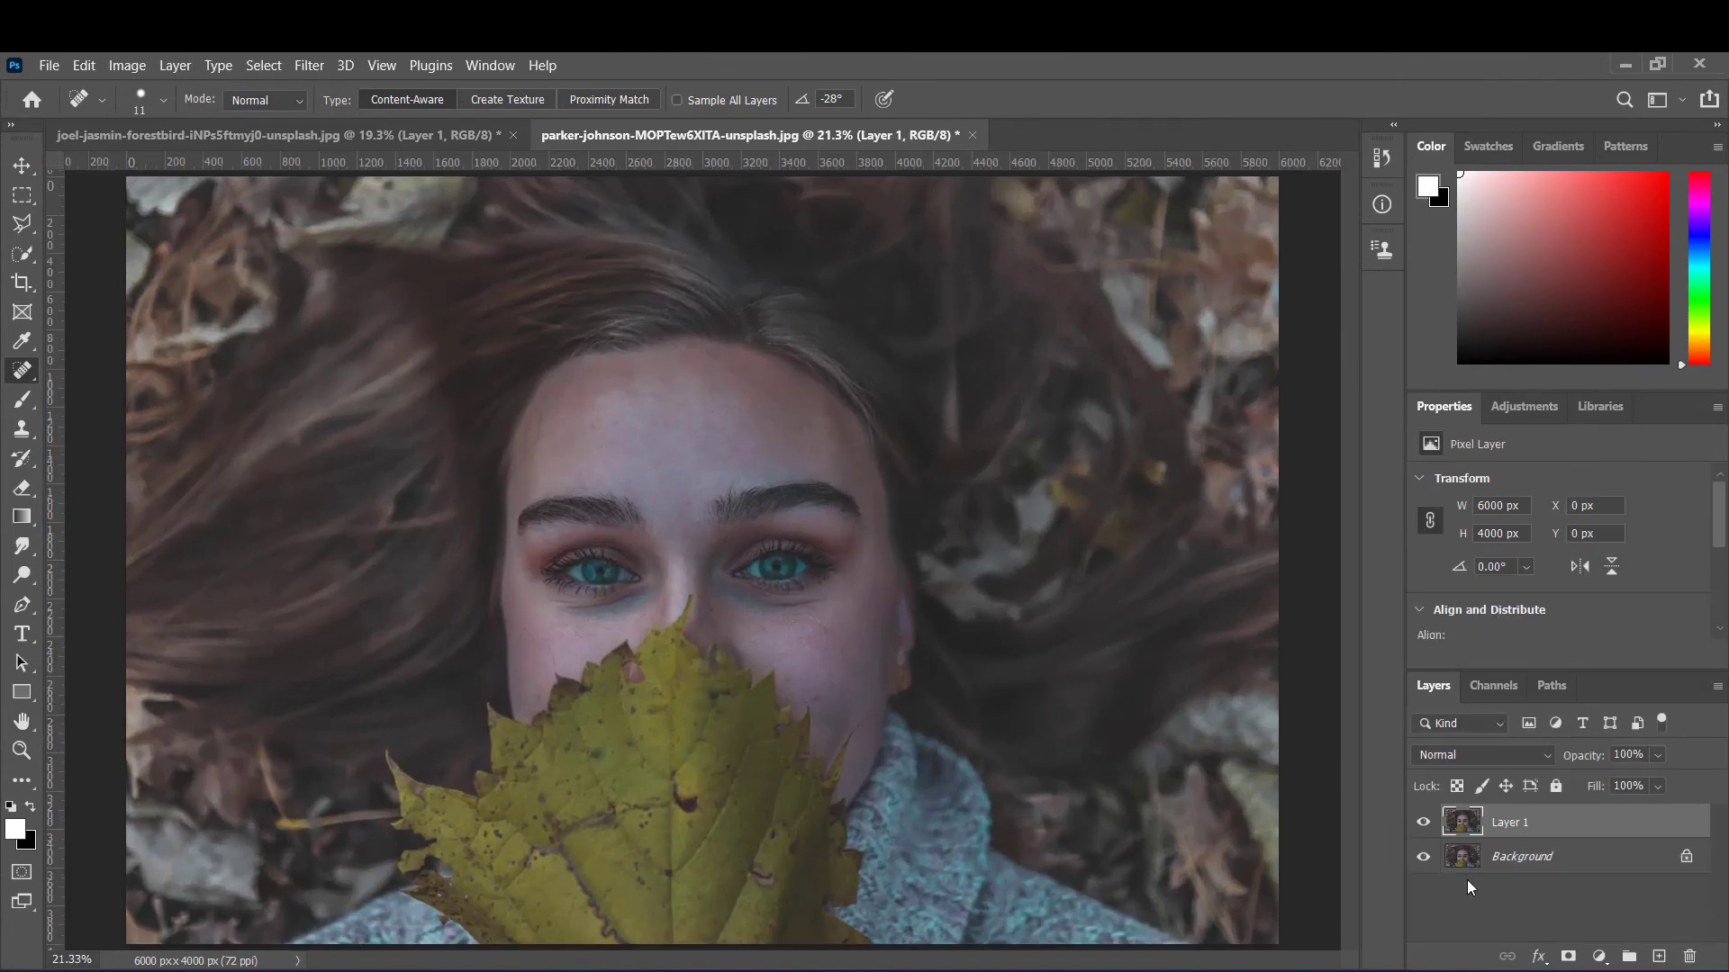
left_click(309, 65)
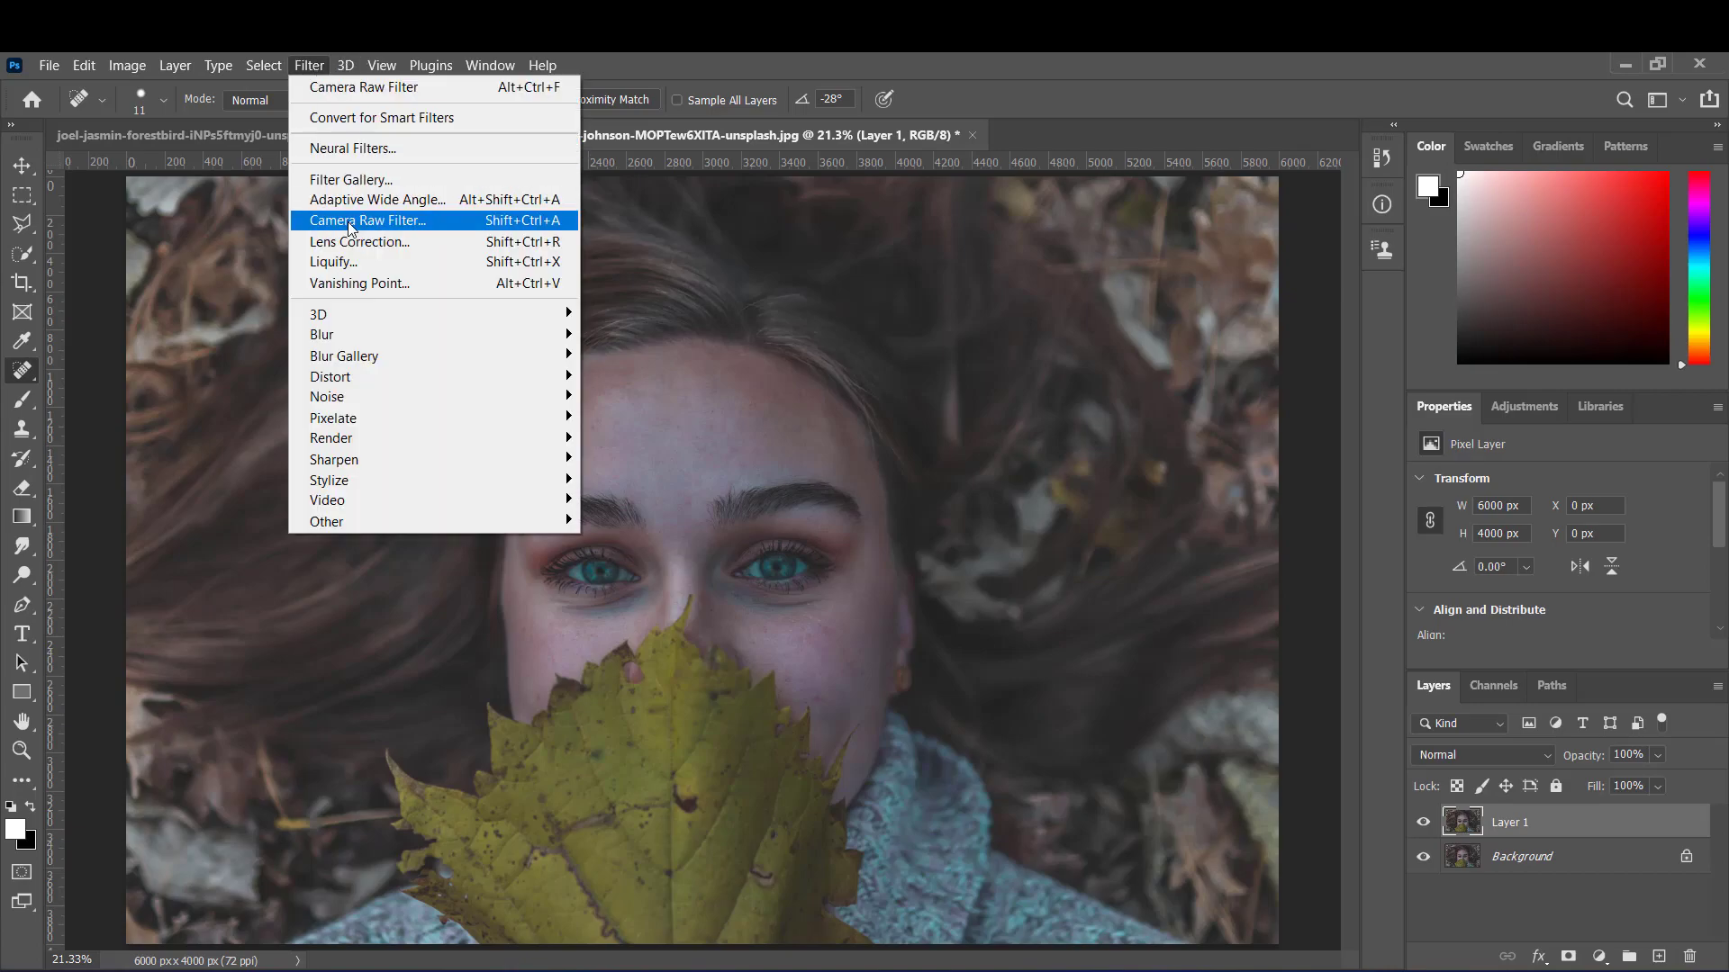
- Open Camera Raw on the portrait layer, warm the white balance and raise the highlights
left_click(396, 220)
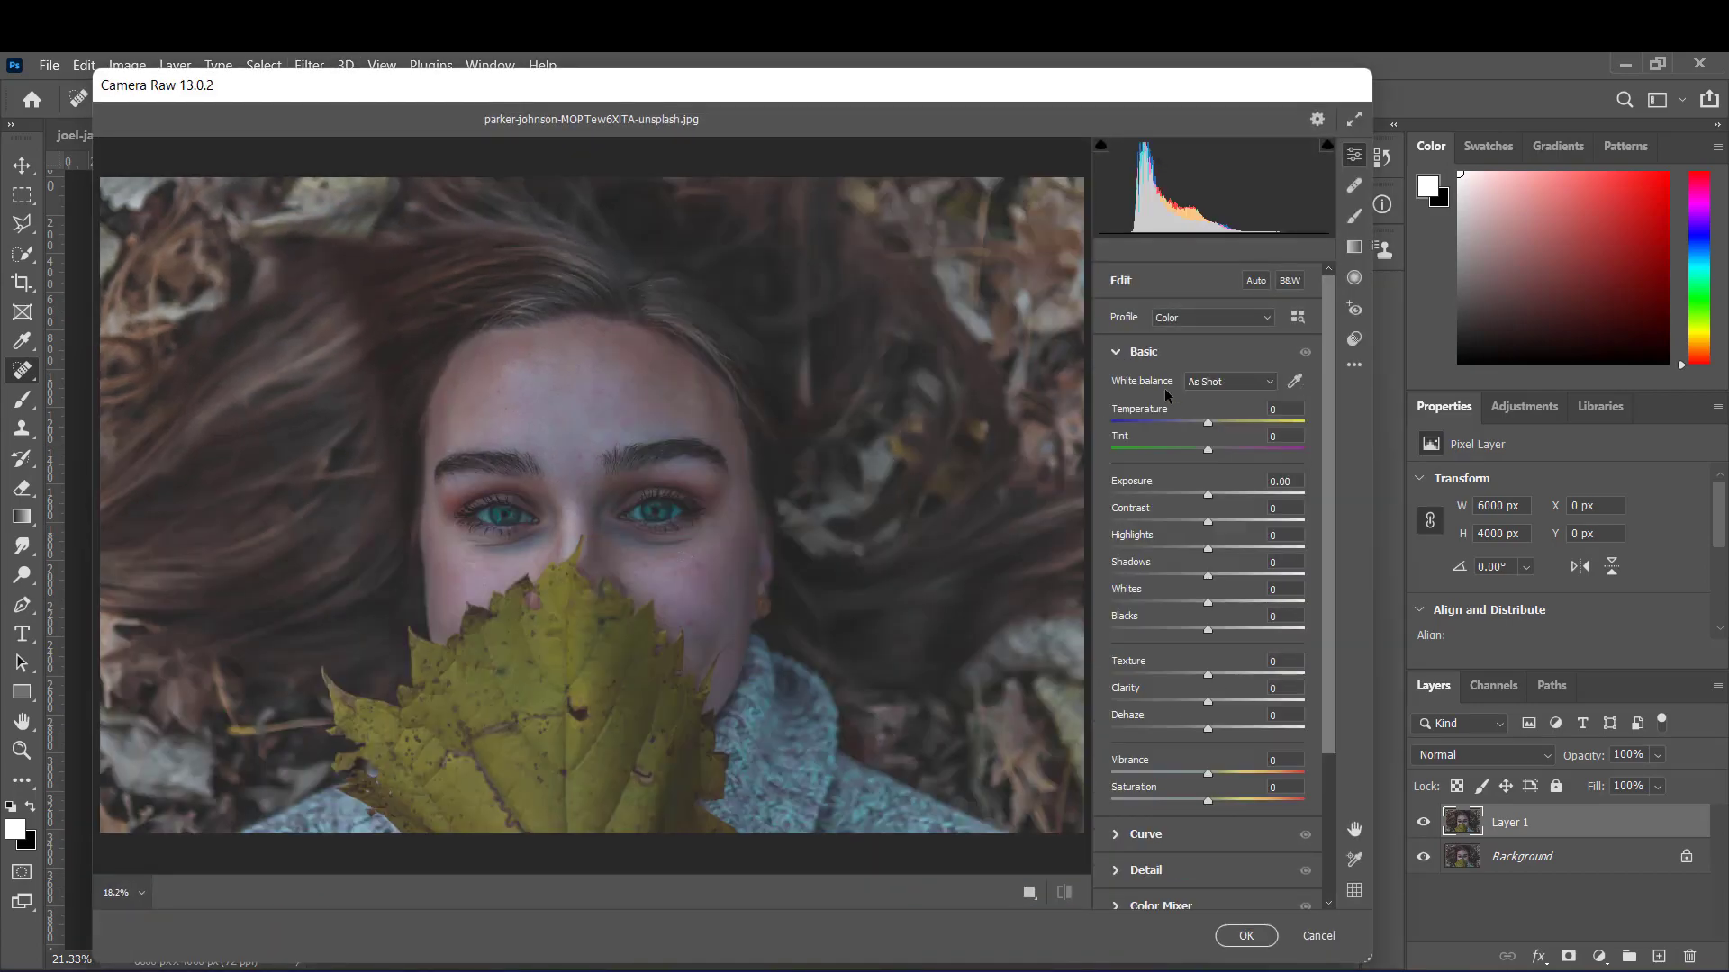
left_click_drag(1207, 423, 1211, 522)
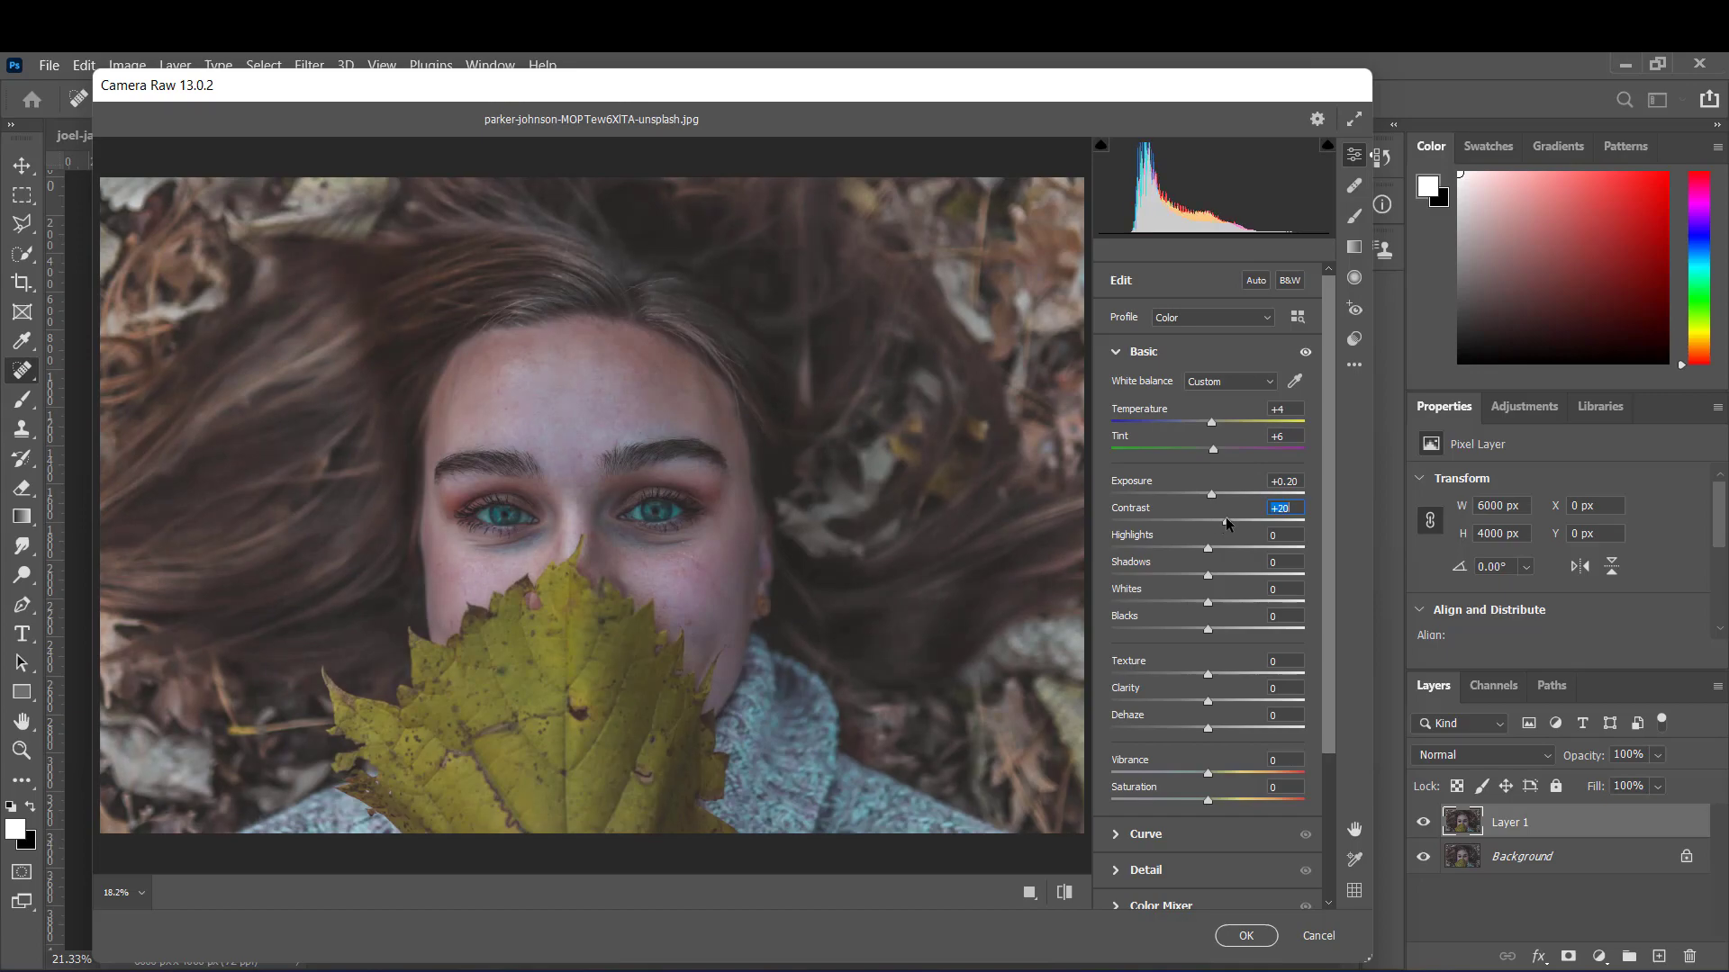
mouse_move(1207, 548)
left_mouse_down()
mouse_move(1201, 578)
mouse_move(1239, 607)
mouse_move(1193, 632)
left_mouse_up()
left_click(1207, 578)
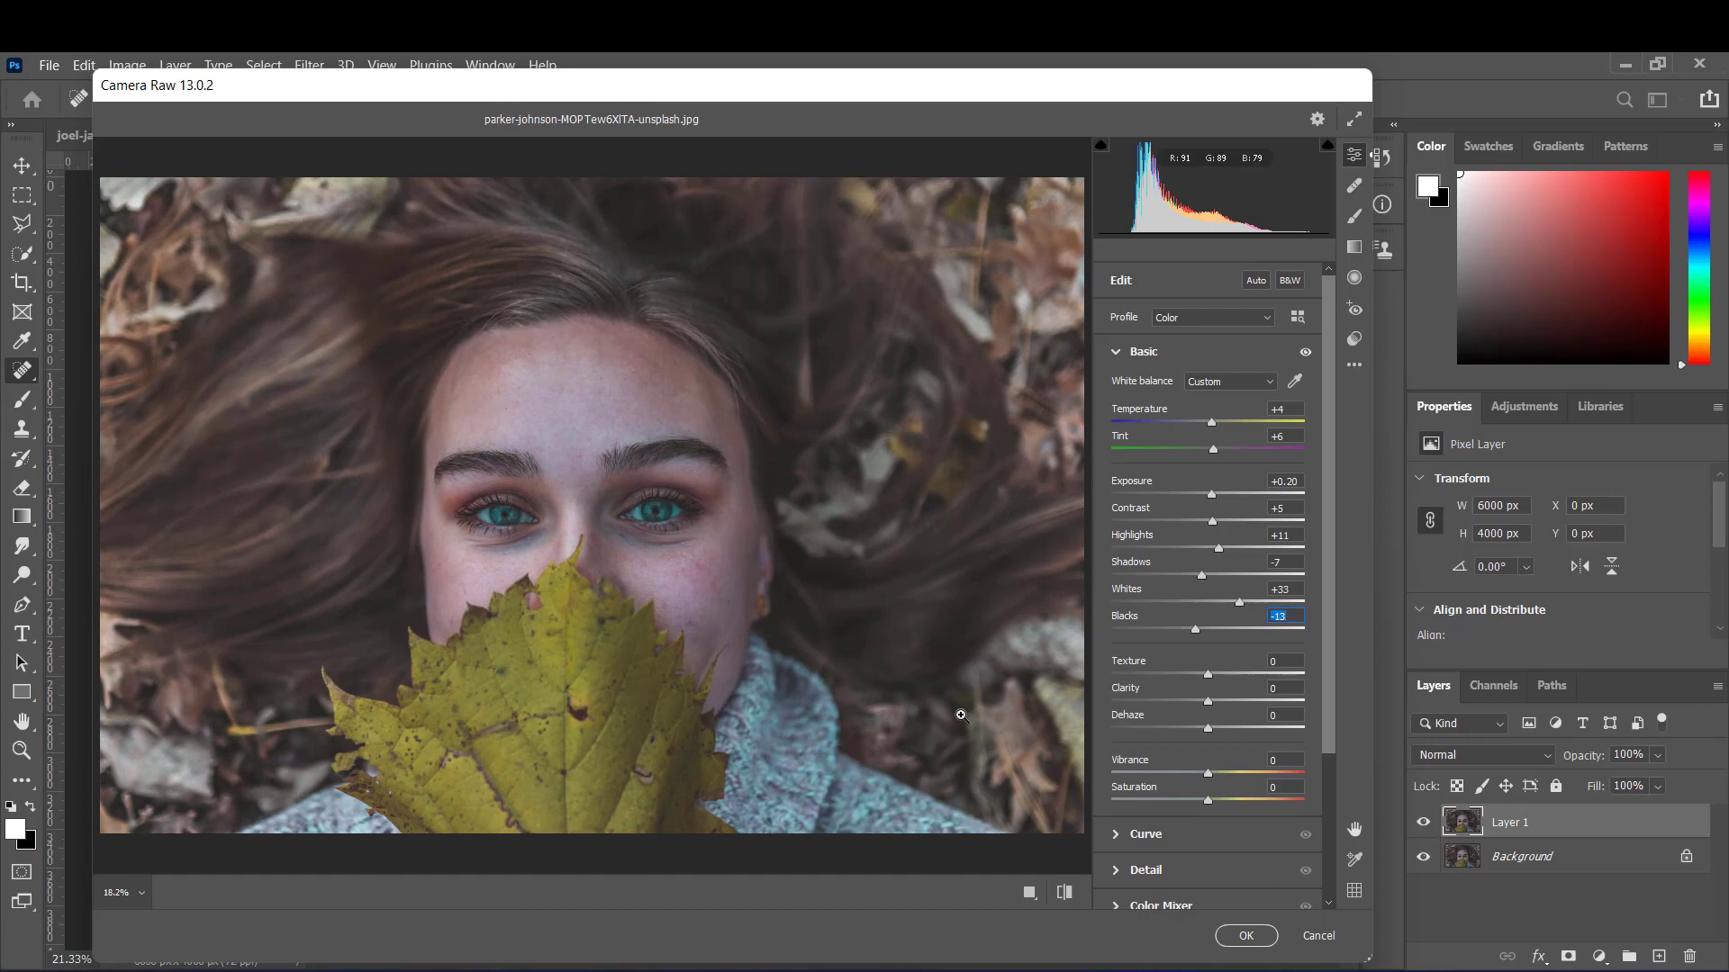
- Inspect the forehead skin, lower Texture to -4, and fit the photo in the preview
left_click(475, 503)
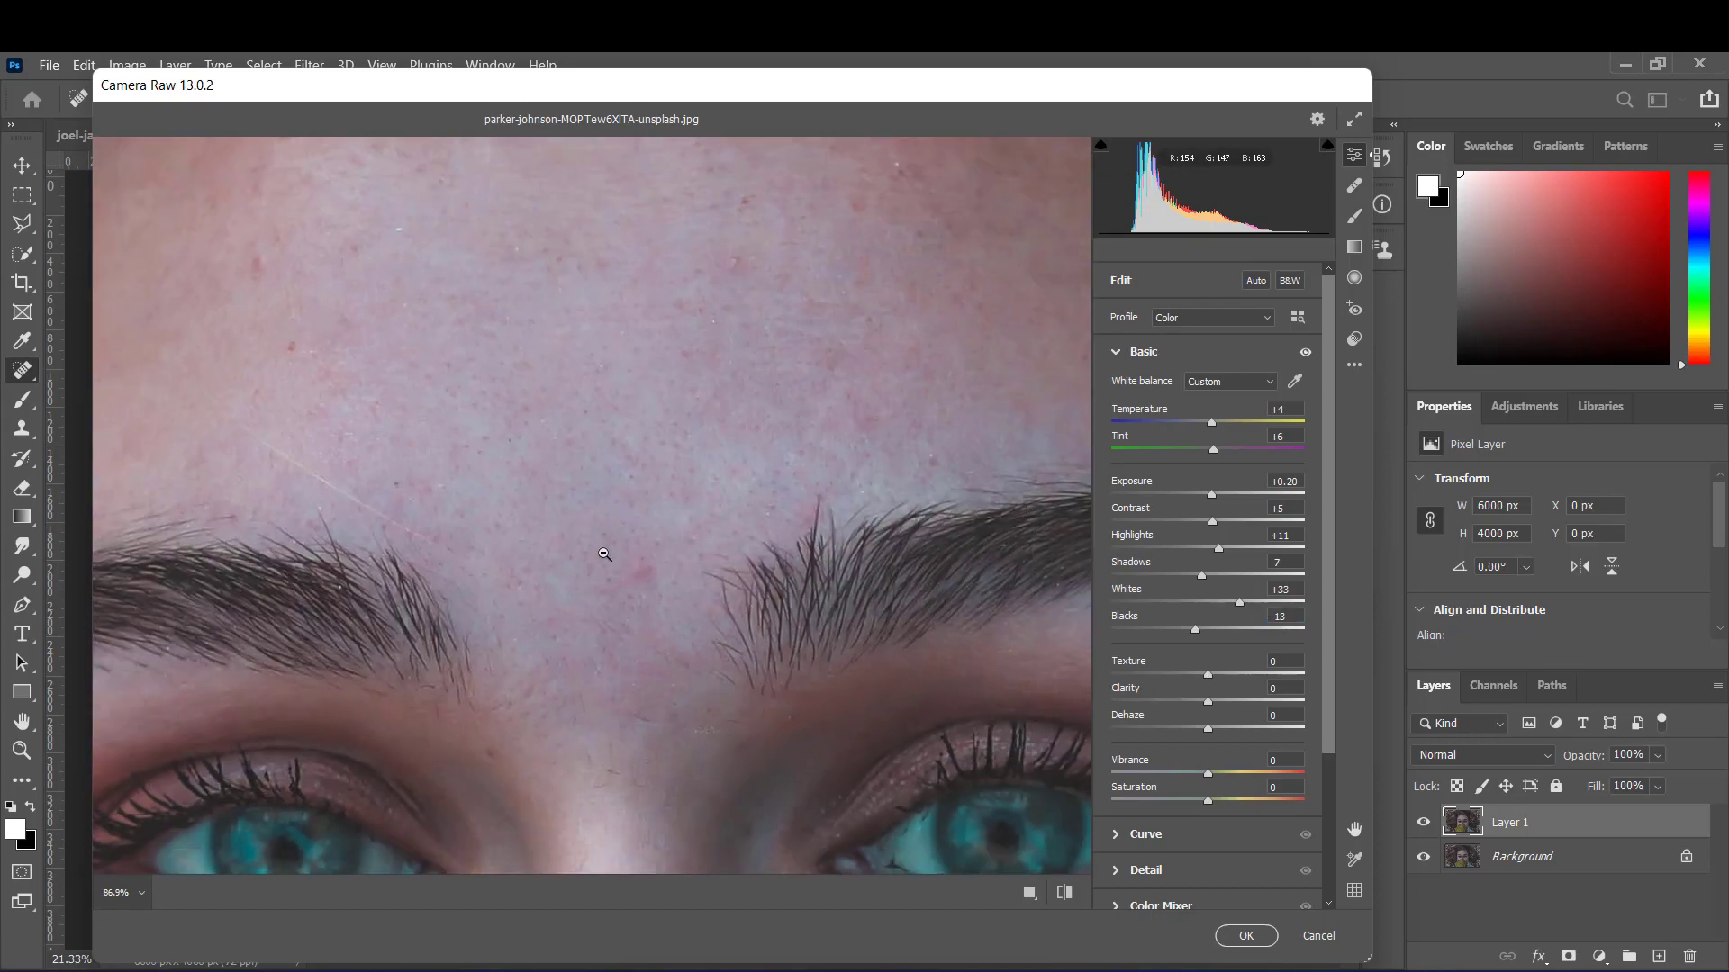
left_click(603, 552, "alt")
scroll(613, 605, "down", 3)
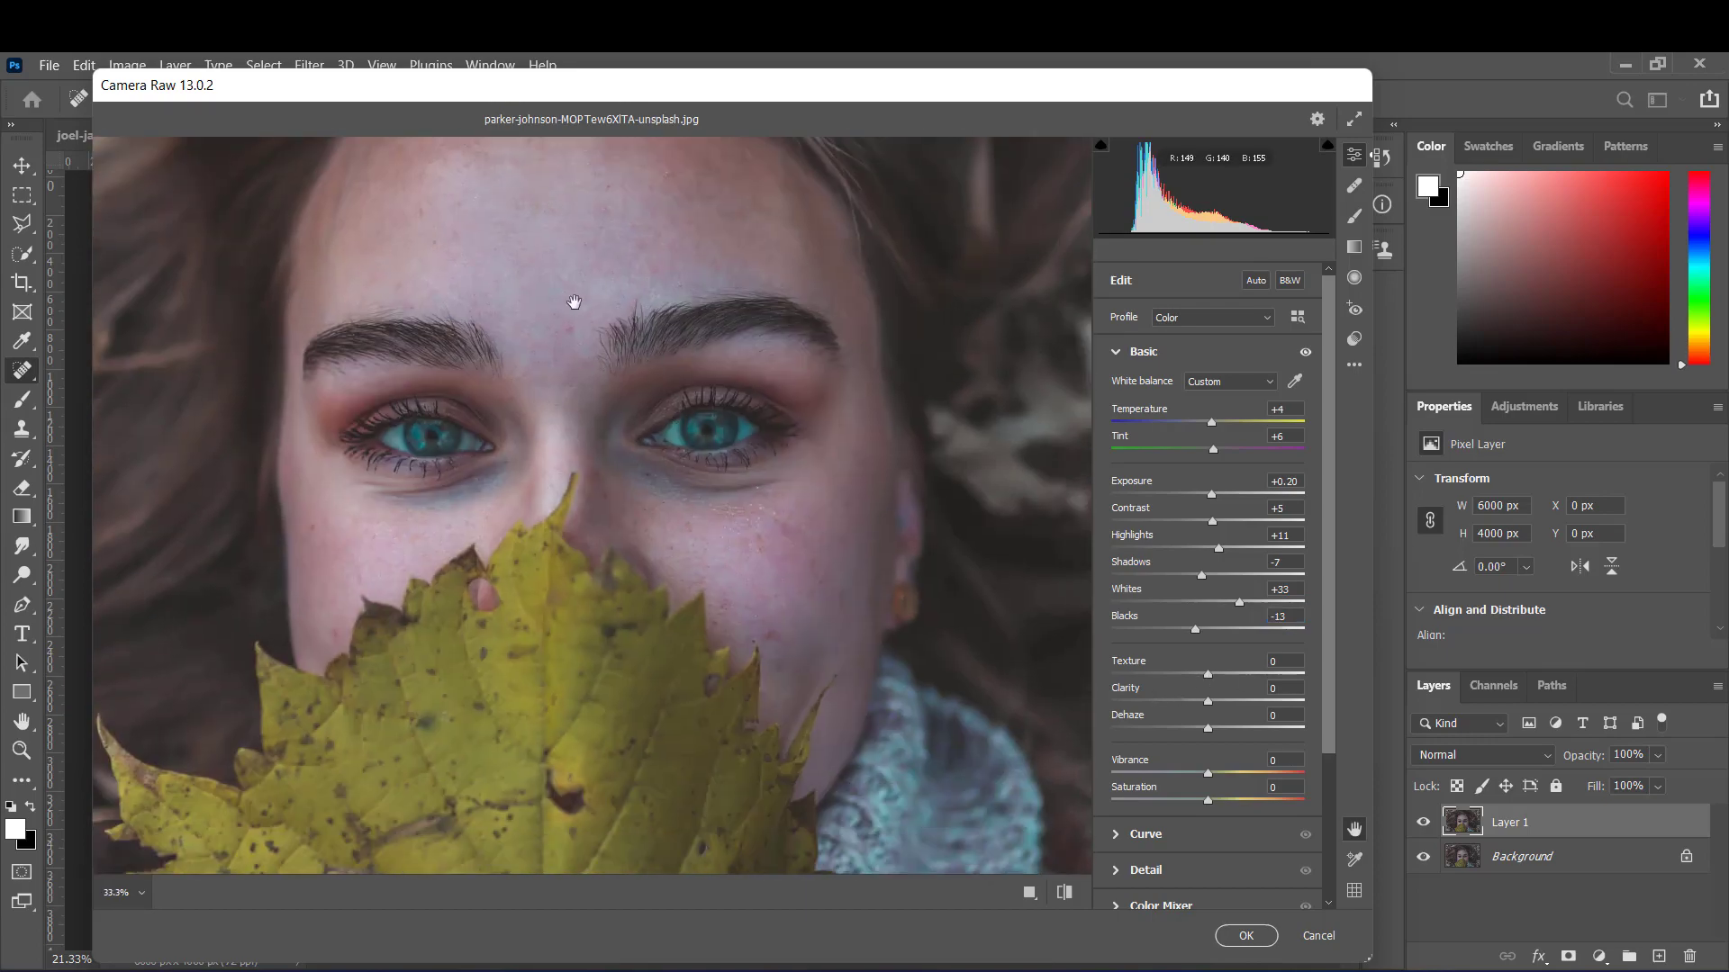
left_click_drag(673, 231, 672, 311)
mouse_move(1207, 675)
left_mouse_down()
mouse_move(1157, 683)
mouse_move(1205, 685)
left_mouse_up()
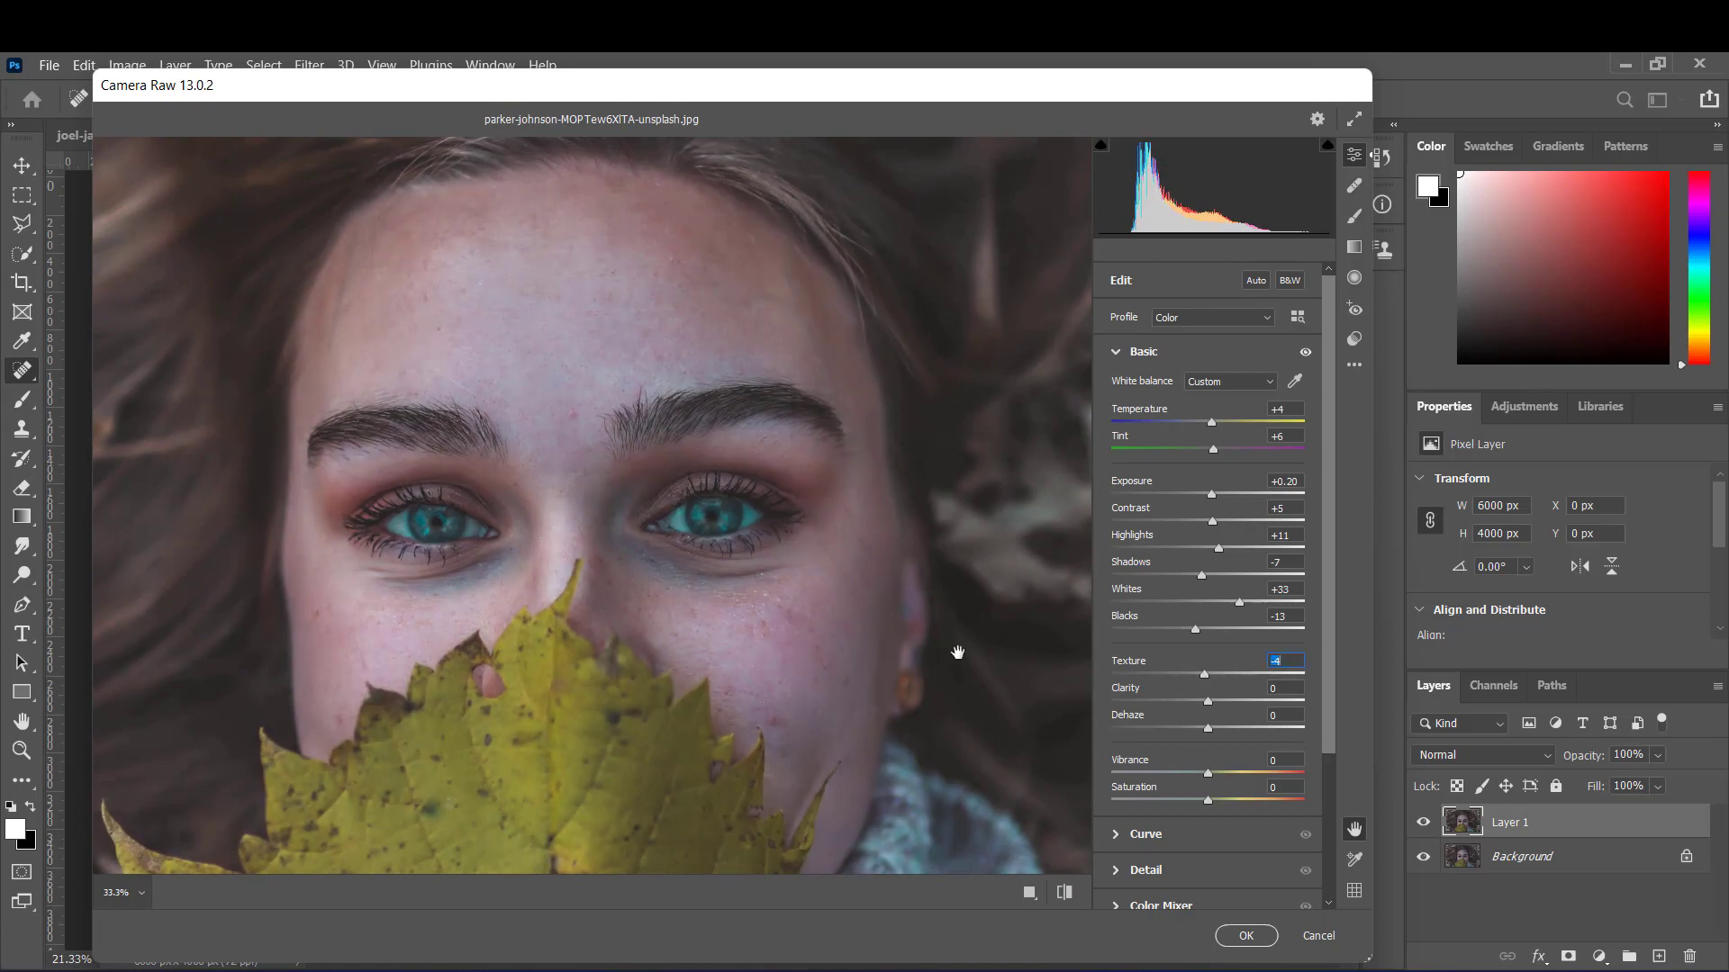
left_click(650, 668)
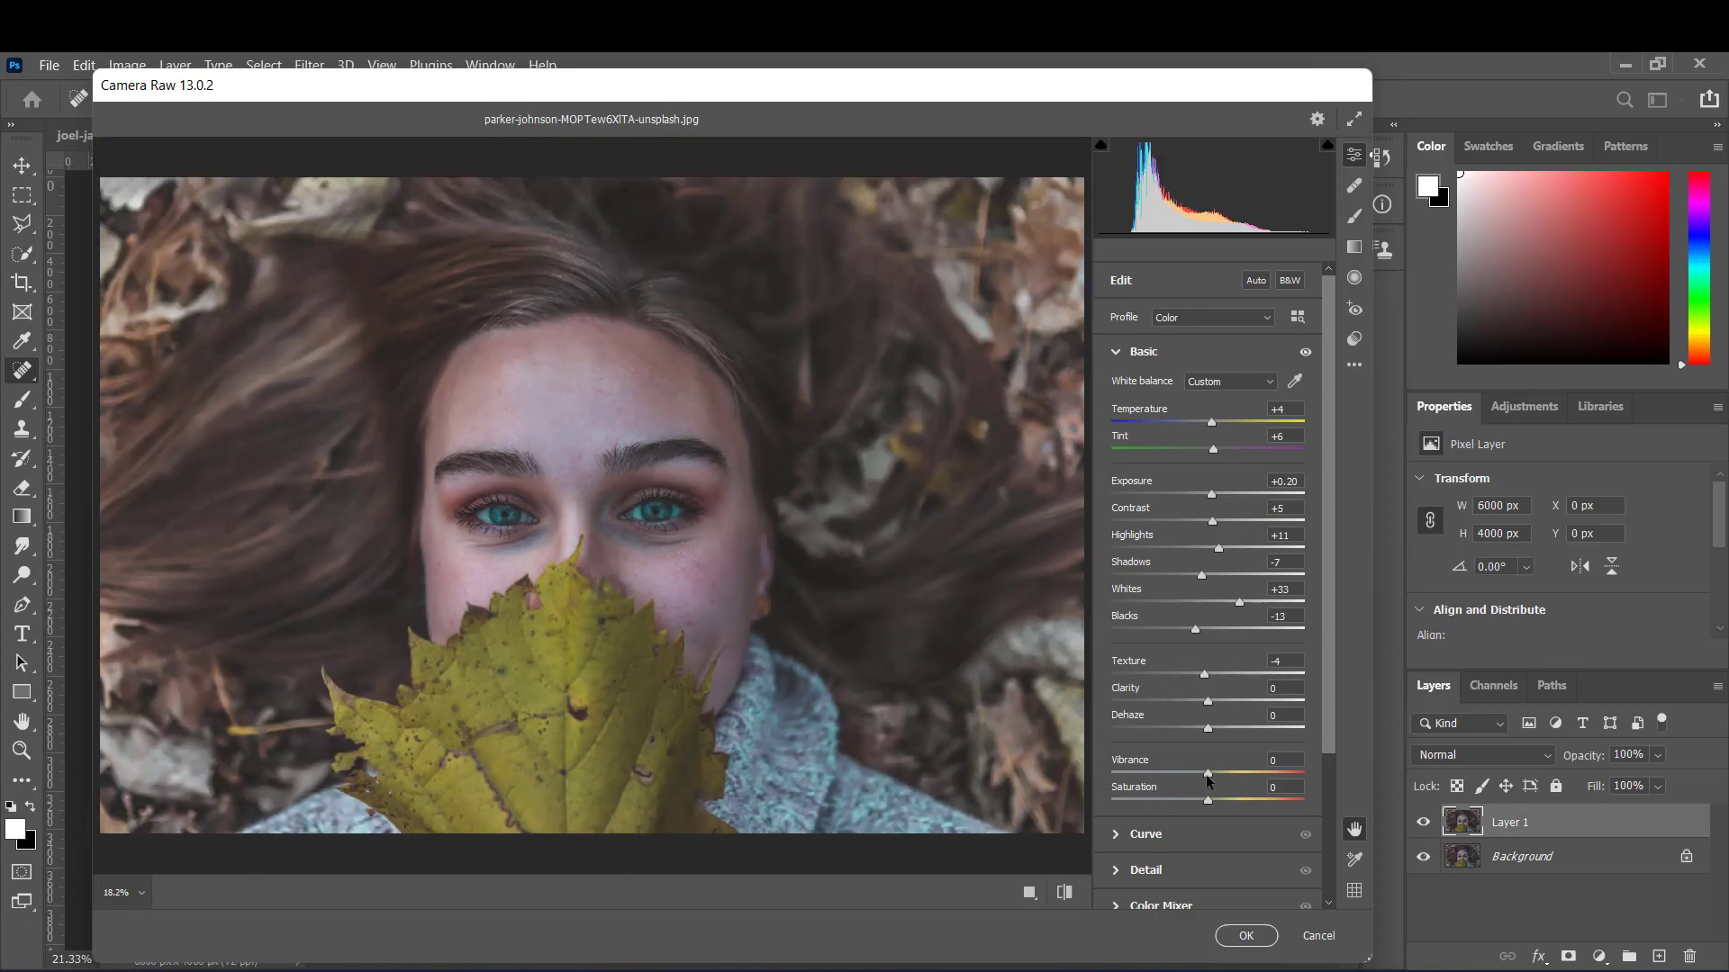
mouse_move(1207, 773)
left_mouse_down()
mouse_move(1255, 780)
mouse_move(1237, 781)
left_mouse_up()
- In the HSL Color Mixer, set the Reds hue to +15 while zoomed in on the face
left_click(1119, 351)
left_click(1117, 459)
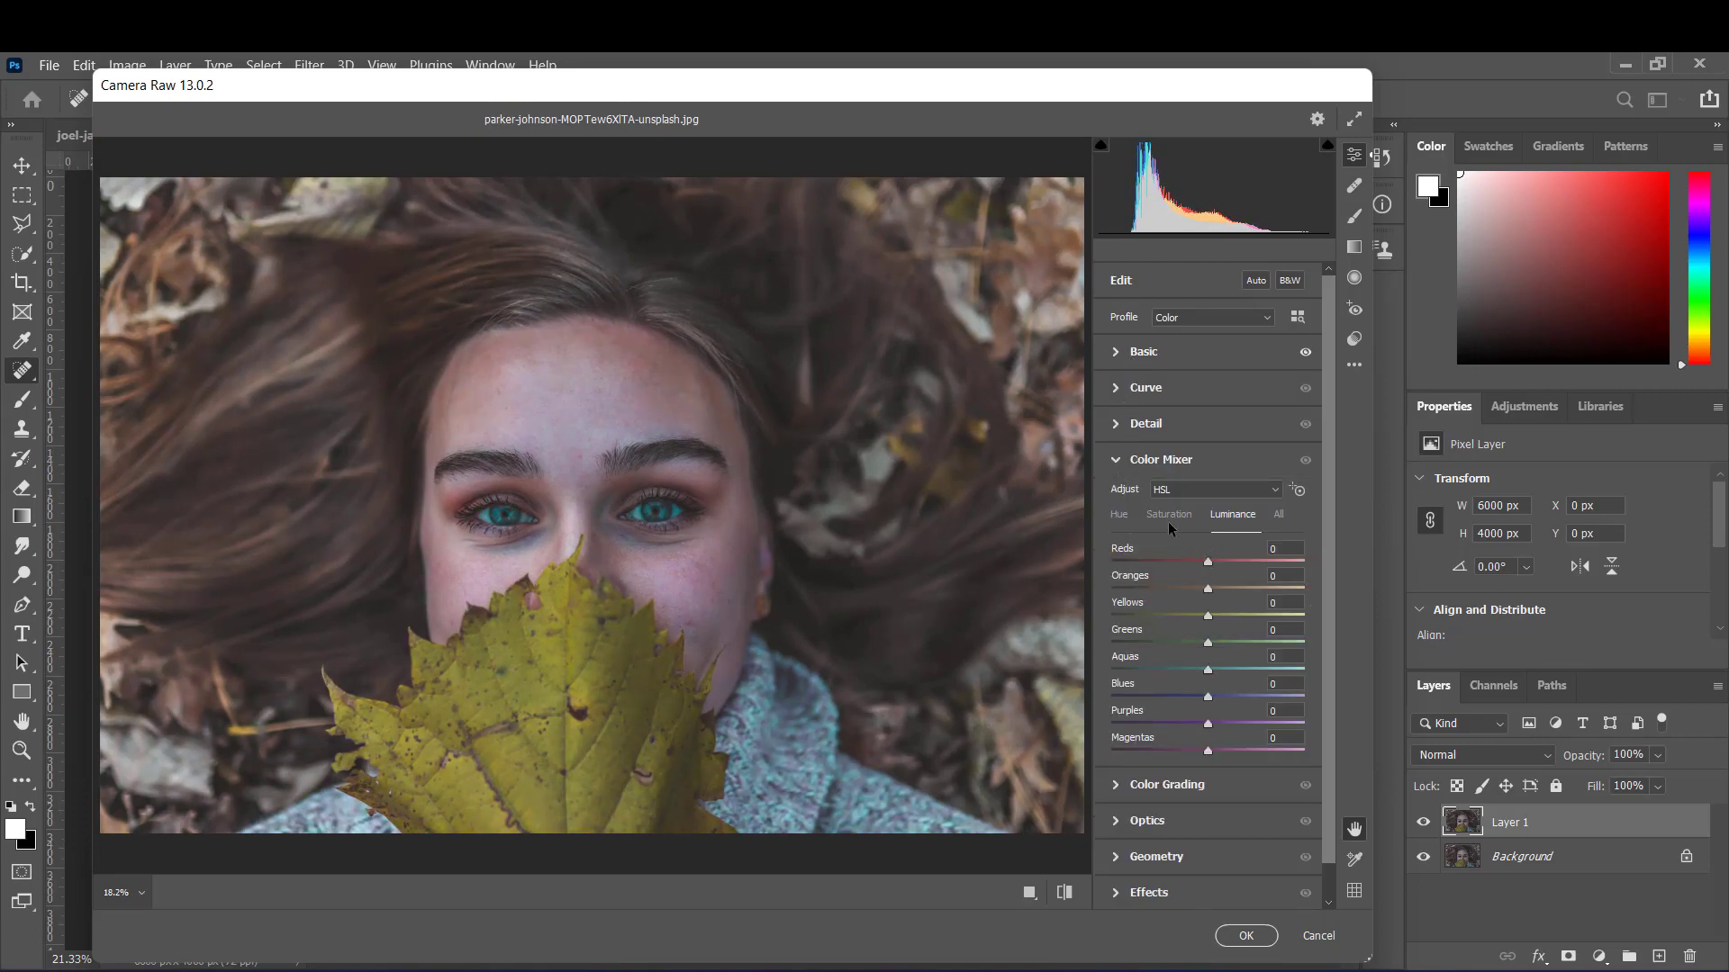
left_click(1119, 514)
left_click(725, 567)
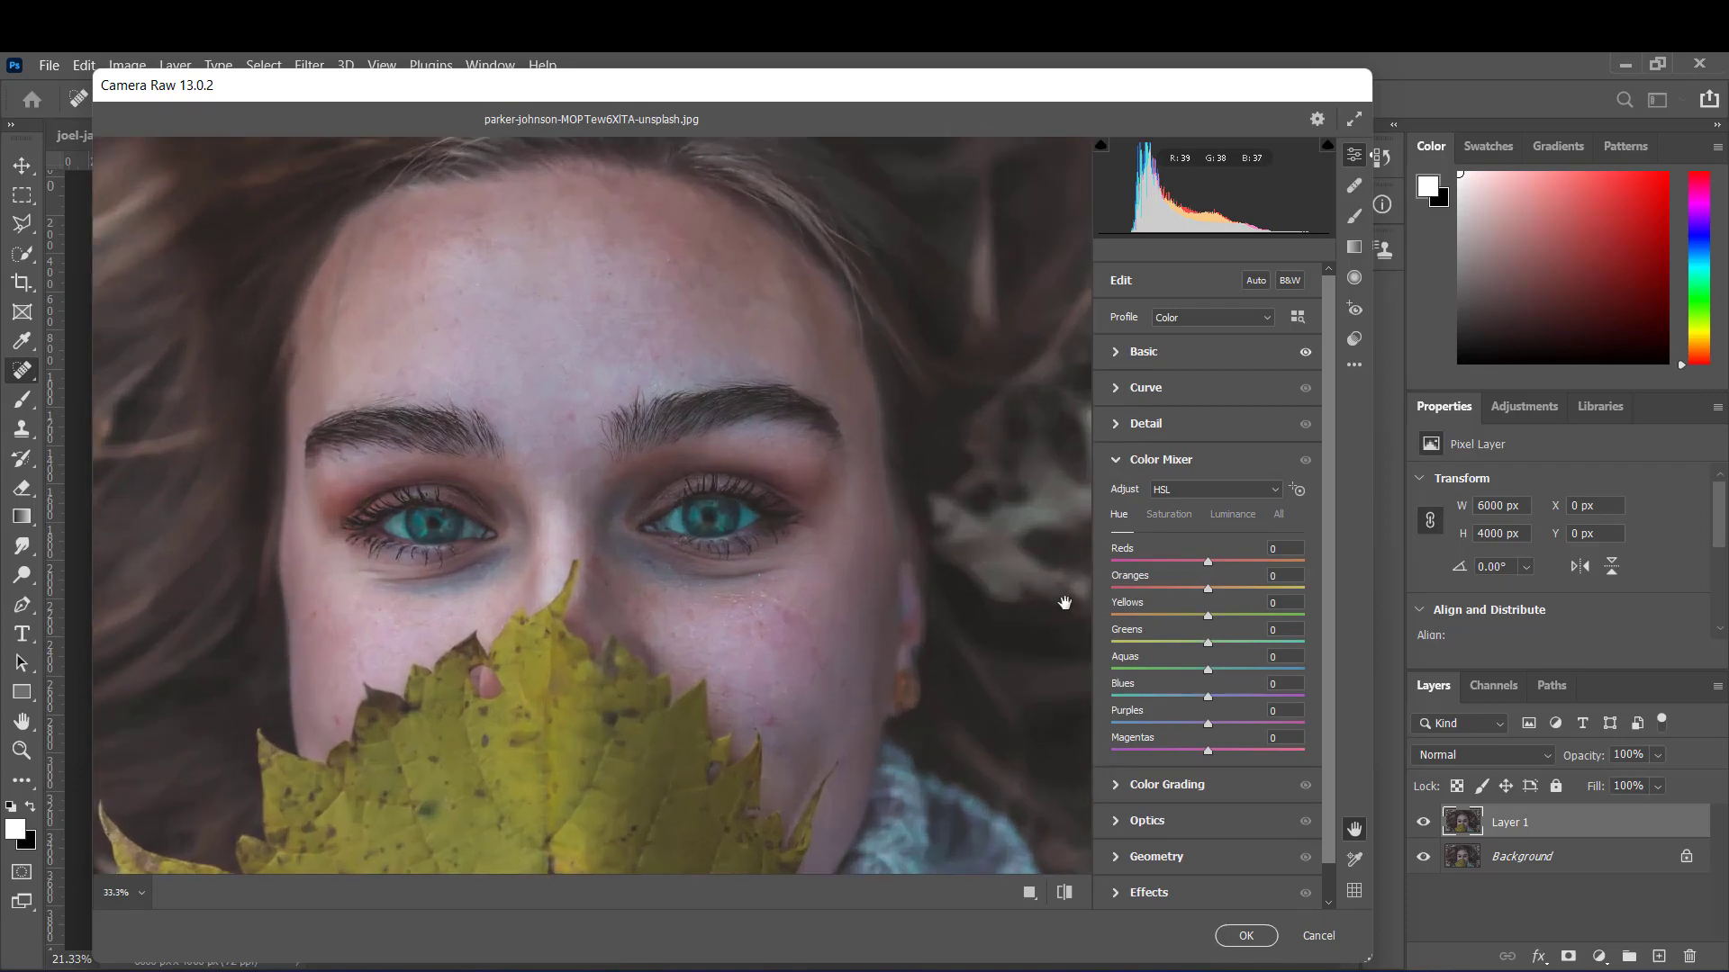
mouse_move(1207, 561)
left_mouse_down()
mouse_move(1090, 567)
mouse_move(1203, 562)
left_mouse_up()
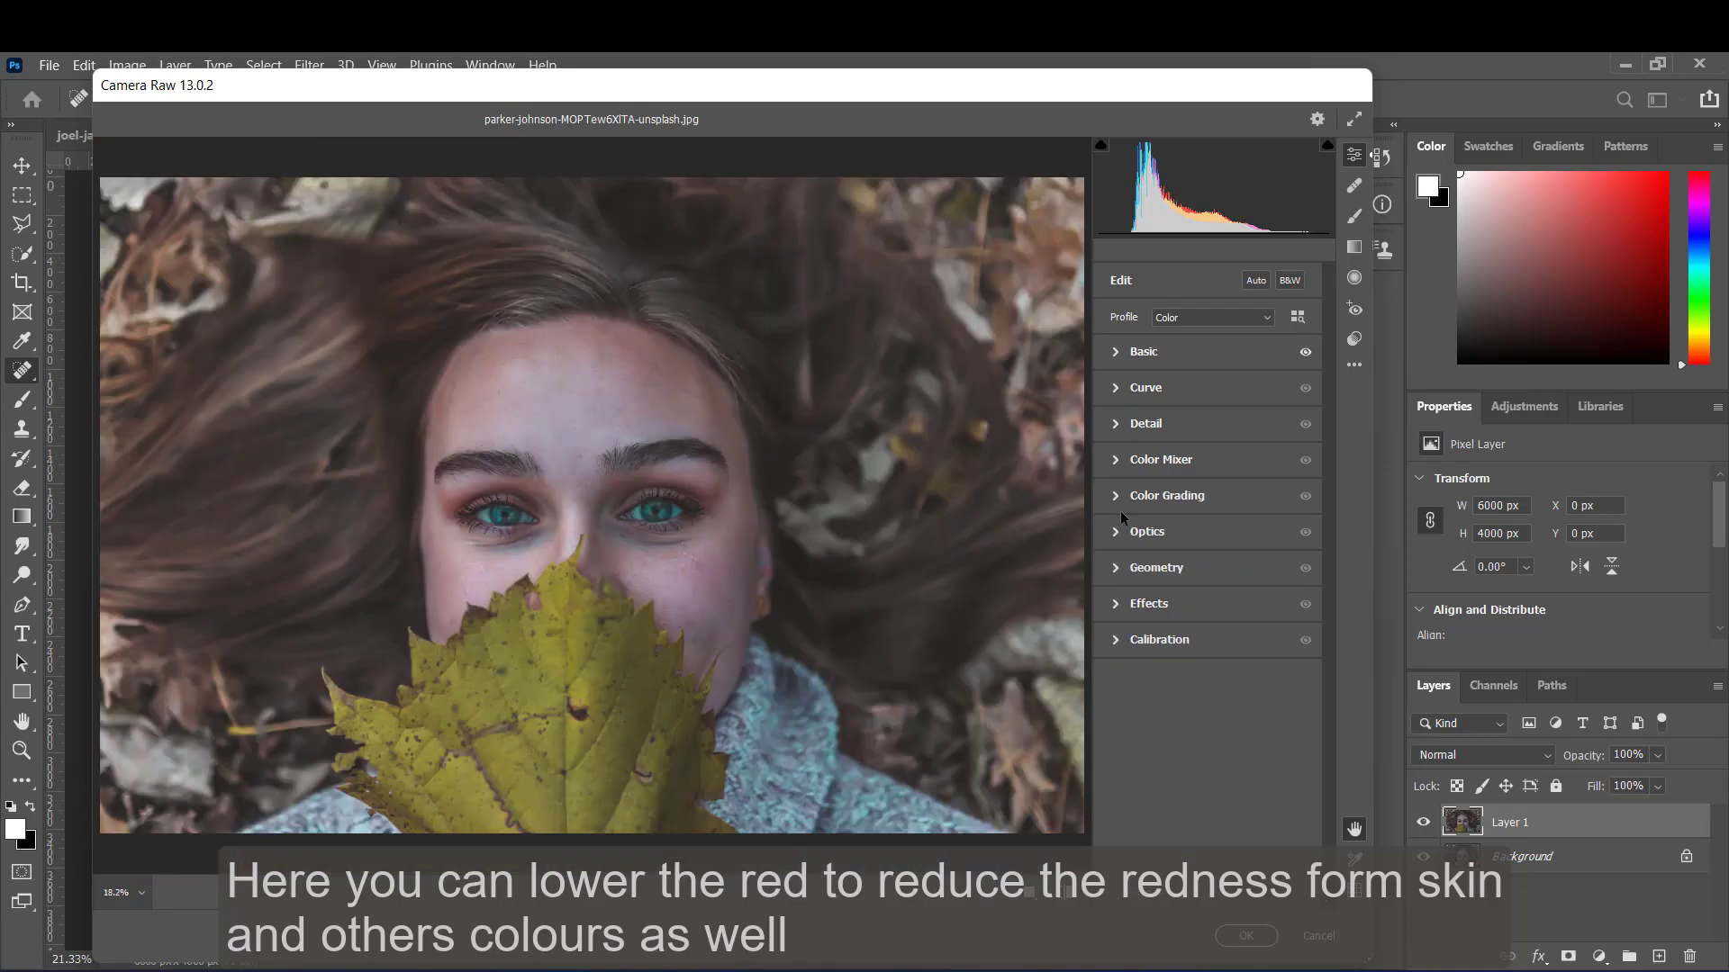
left_click(1116, 461)
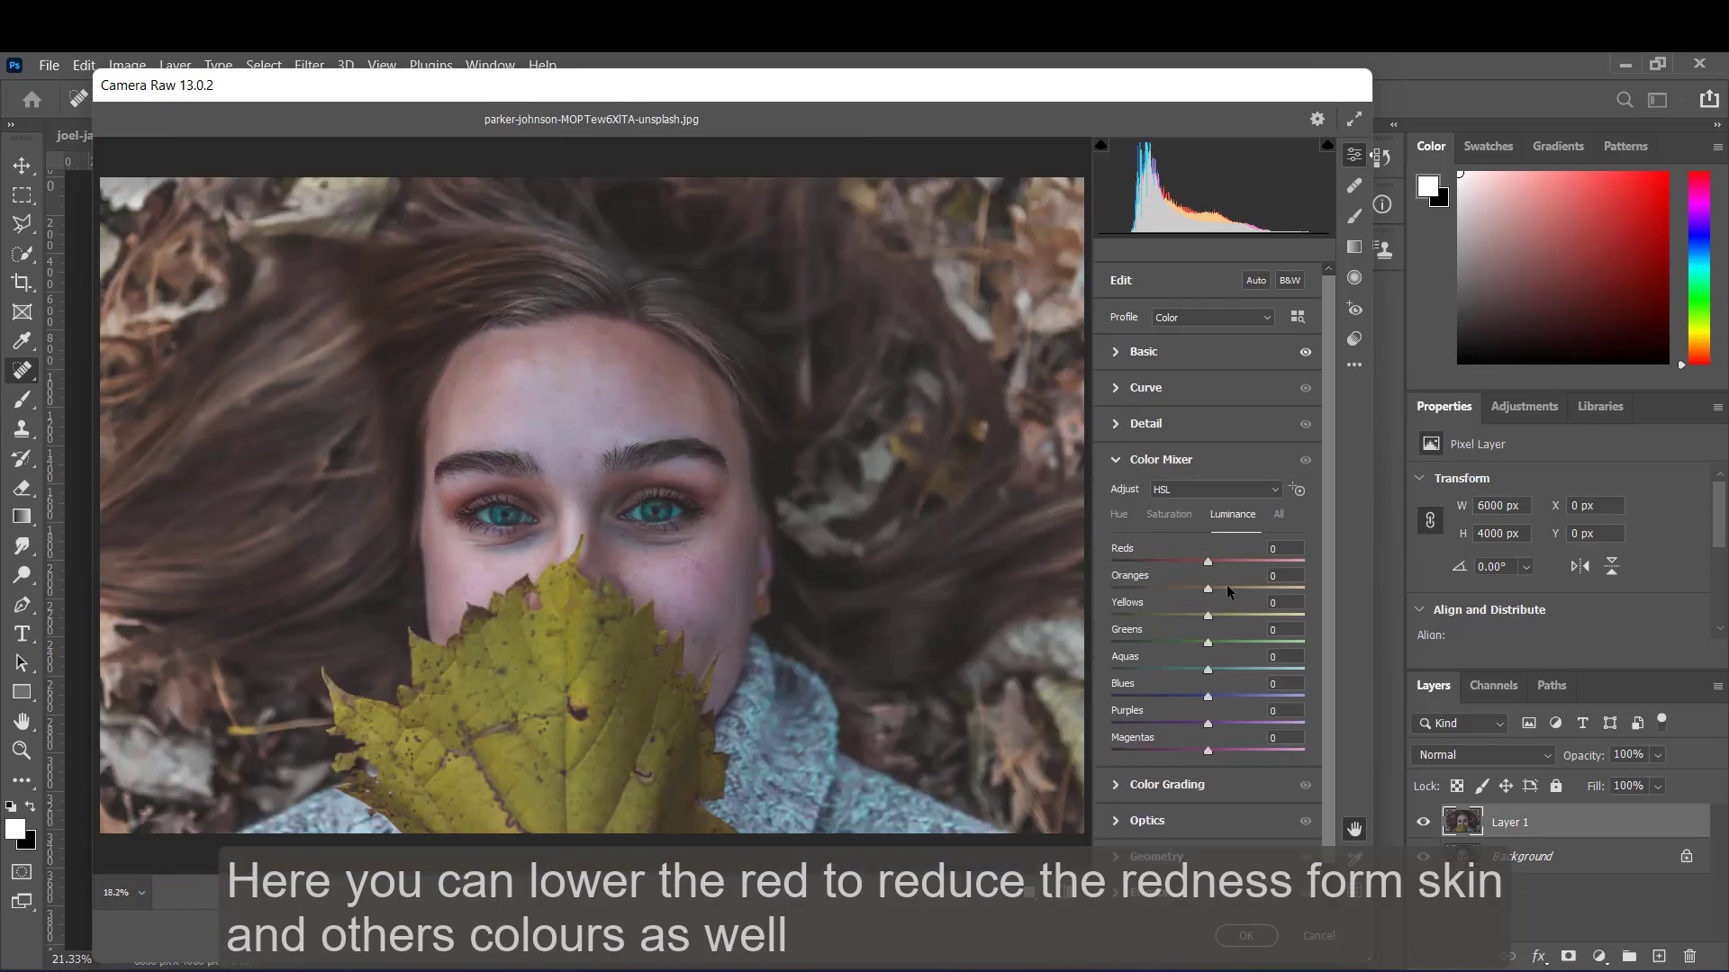
left_click(1120, 517)
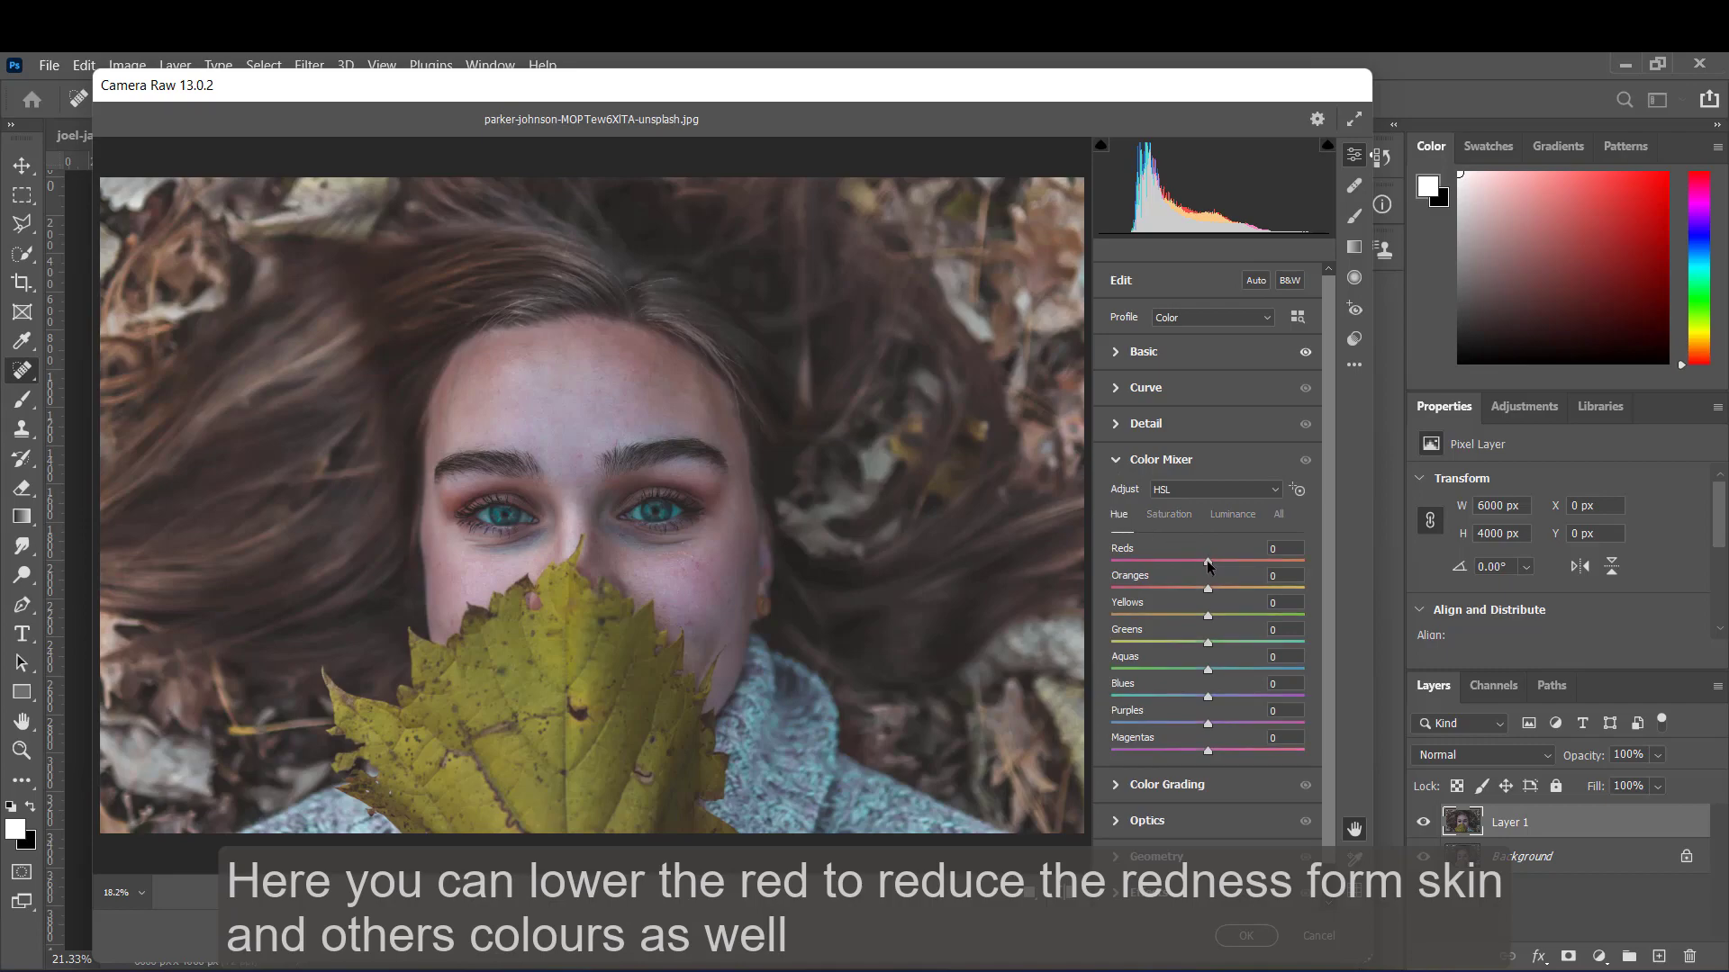
scroll(729, 567, "up", 2)
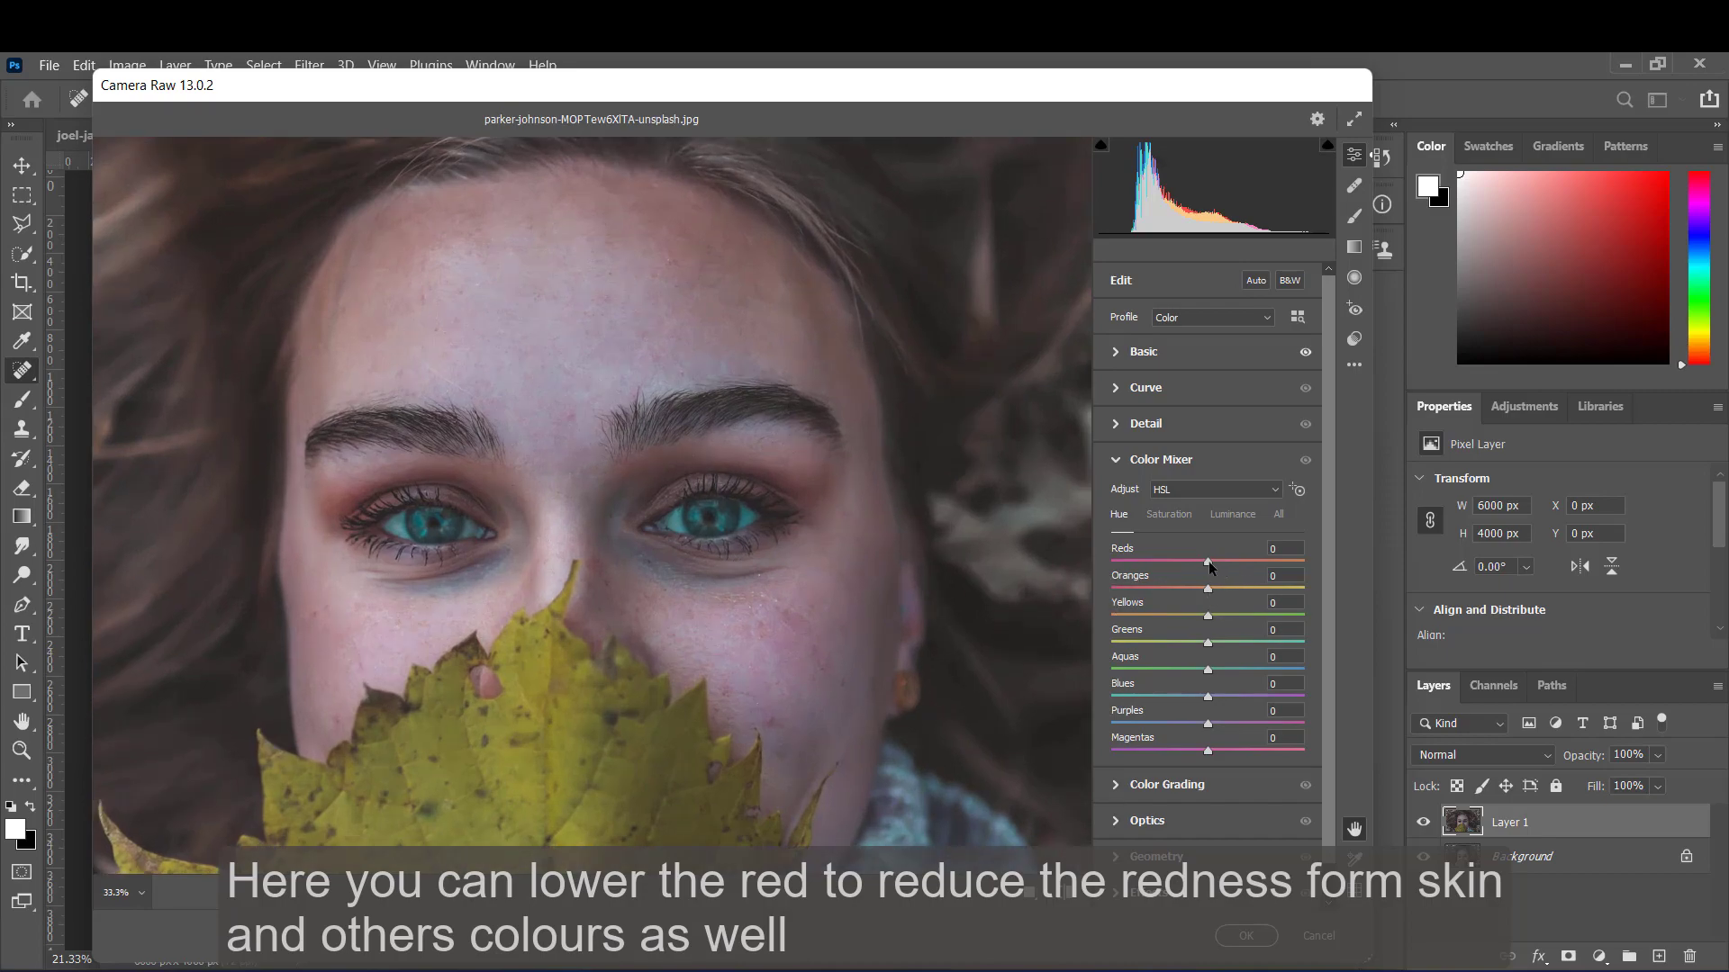
left_click_drag(1175, 563, 1353, 574)
left_click_drag(1181, 555, 1201, 559)
mouse_move(1266, 569)
left_mouse_down()
mouse_move(1202, 565)
mouse_move(1222, 562)
left_mouse_up()
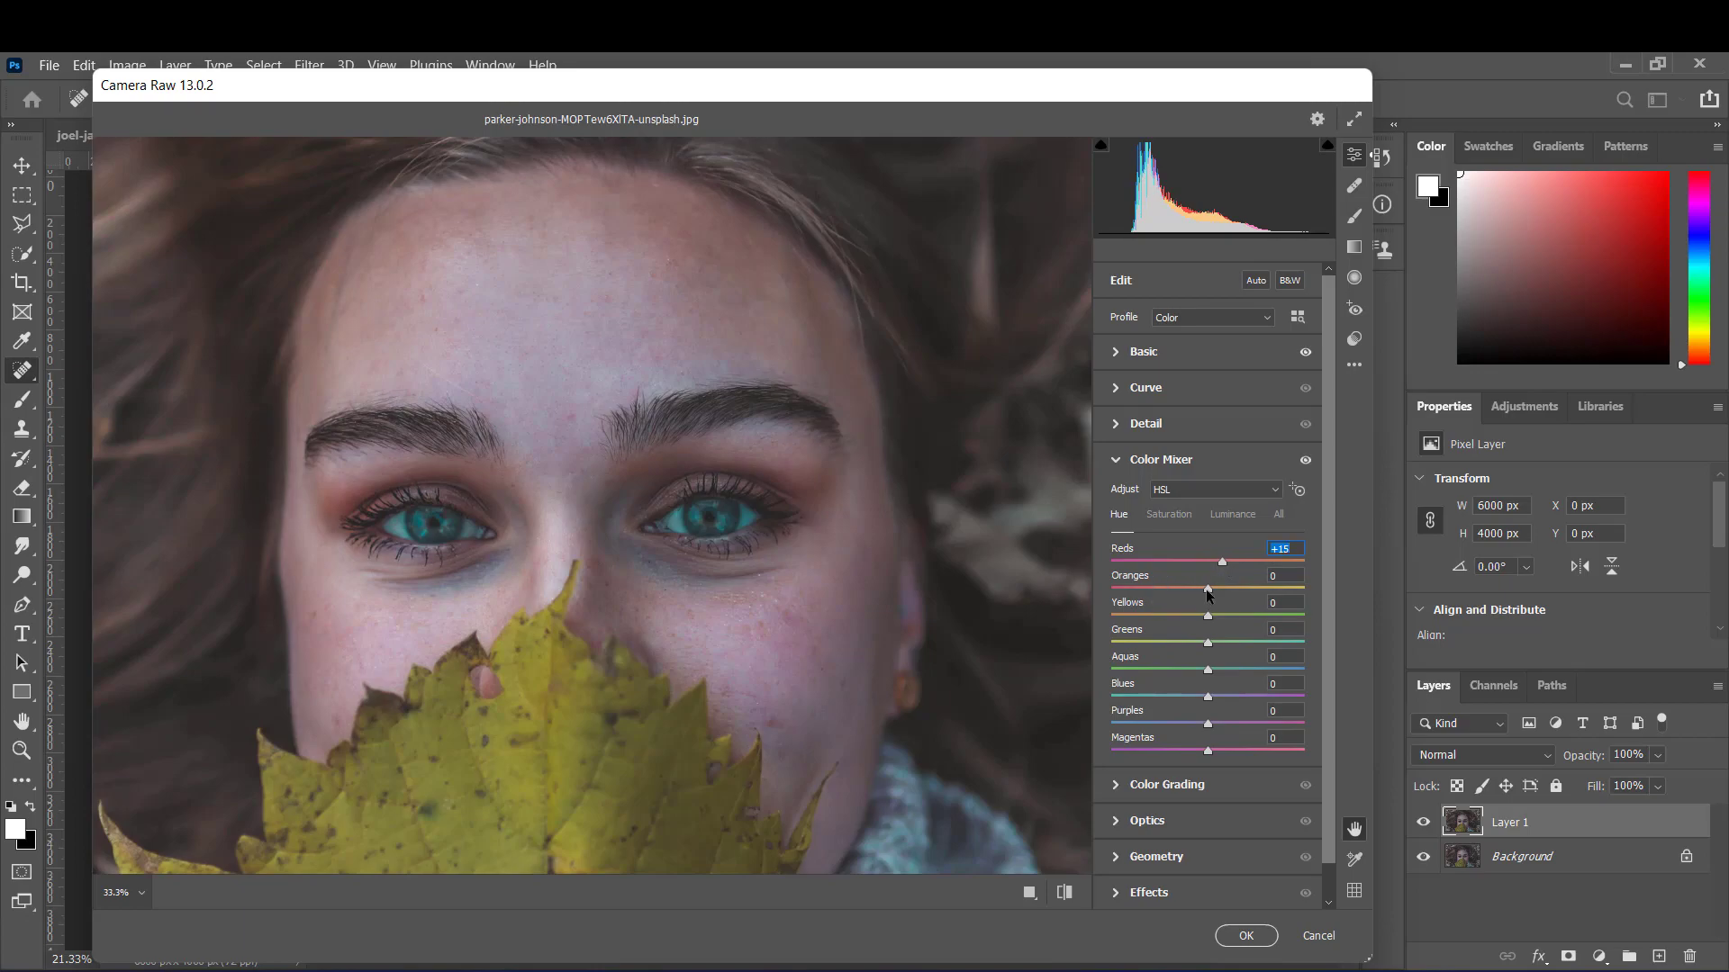
- Set luminance to Reds +17, Oranges +15, Yellows 0 and Greens +10
key("ctrl+minus")
key("ctrl+minus")
key("ctrl+minus")
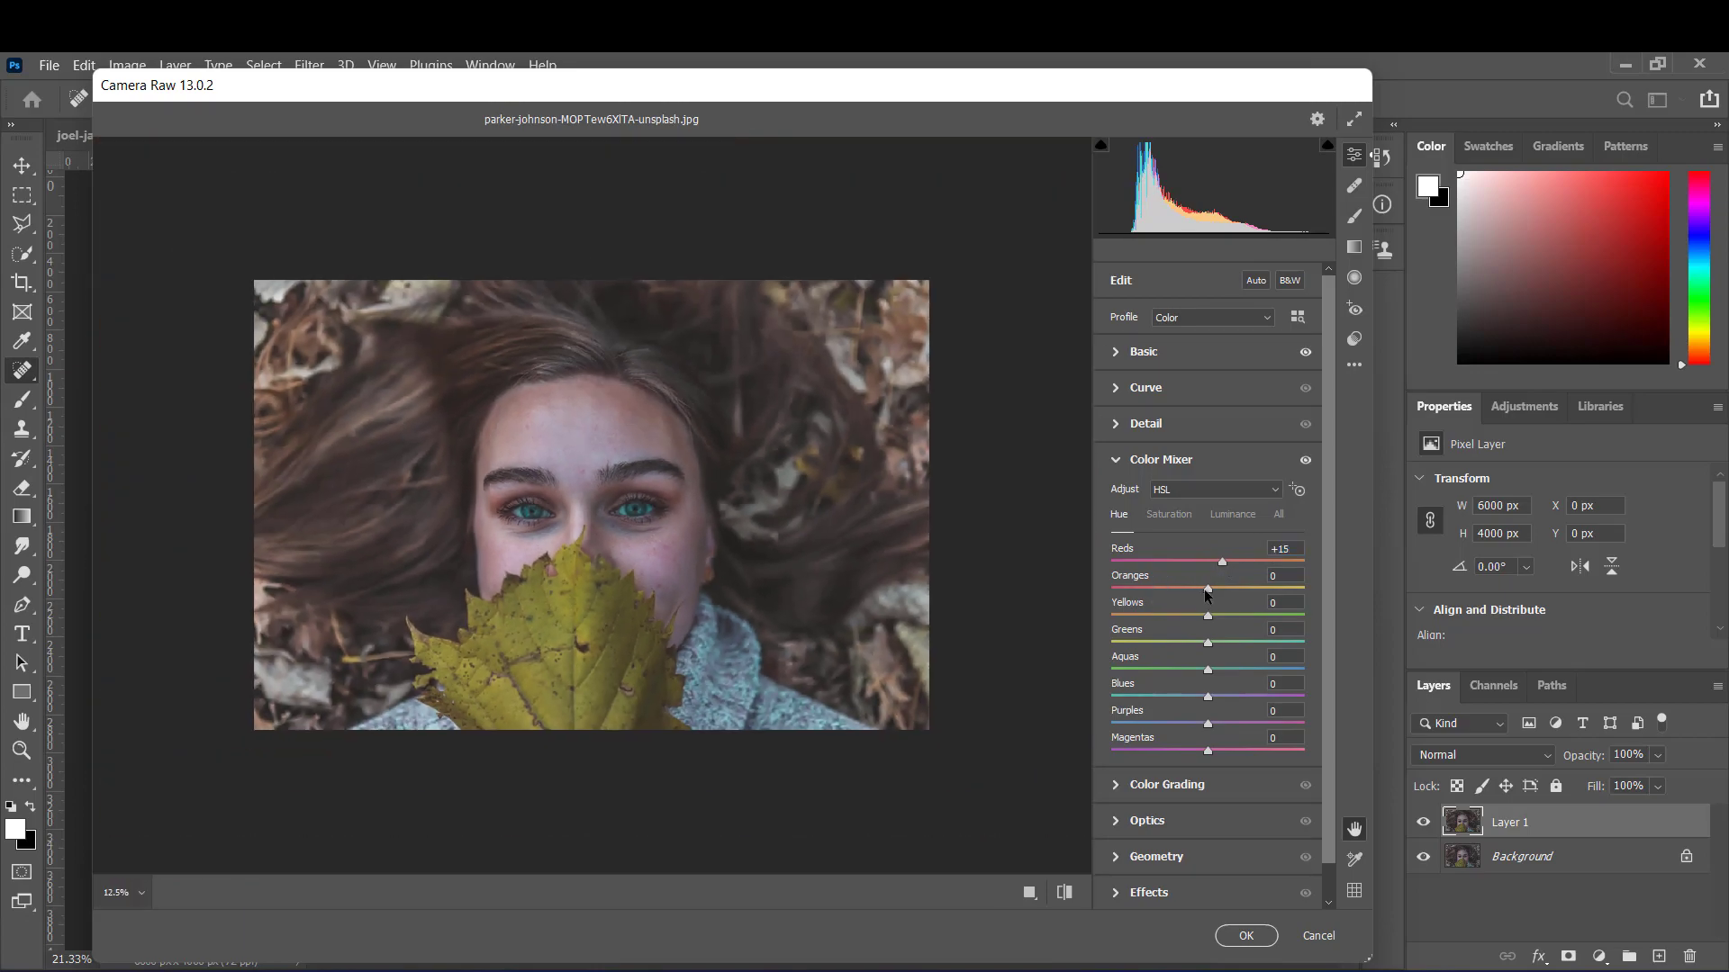
mouse_move(1208, 587)
left_mouse_down()
mouse_move(1086, 582)
mouse_move(1300, 587)
mouse_move(1192, 587)
left_mouse_up()
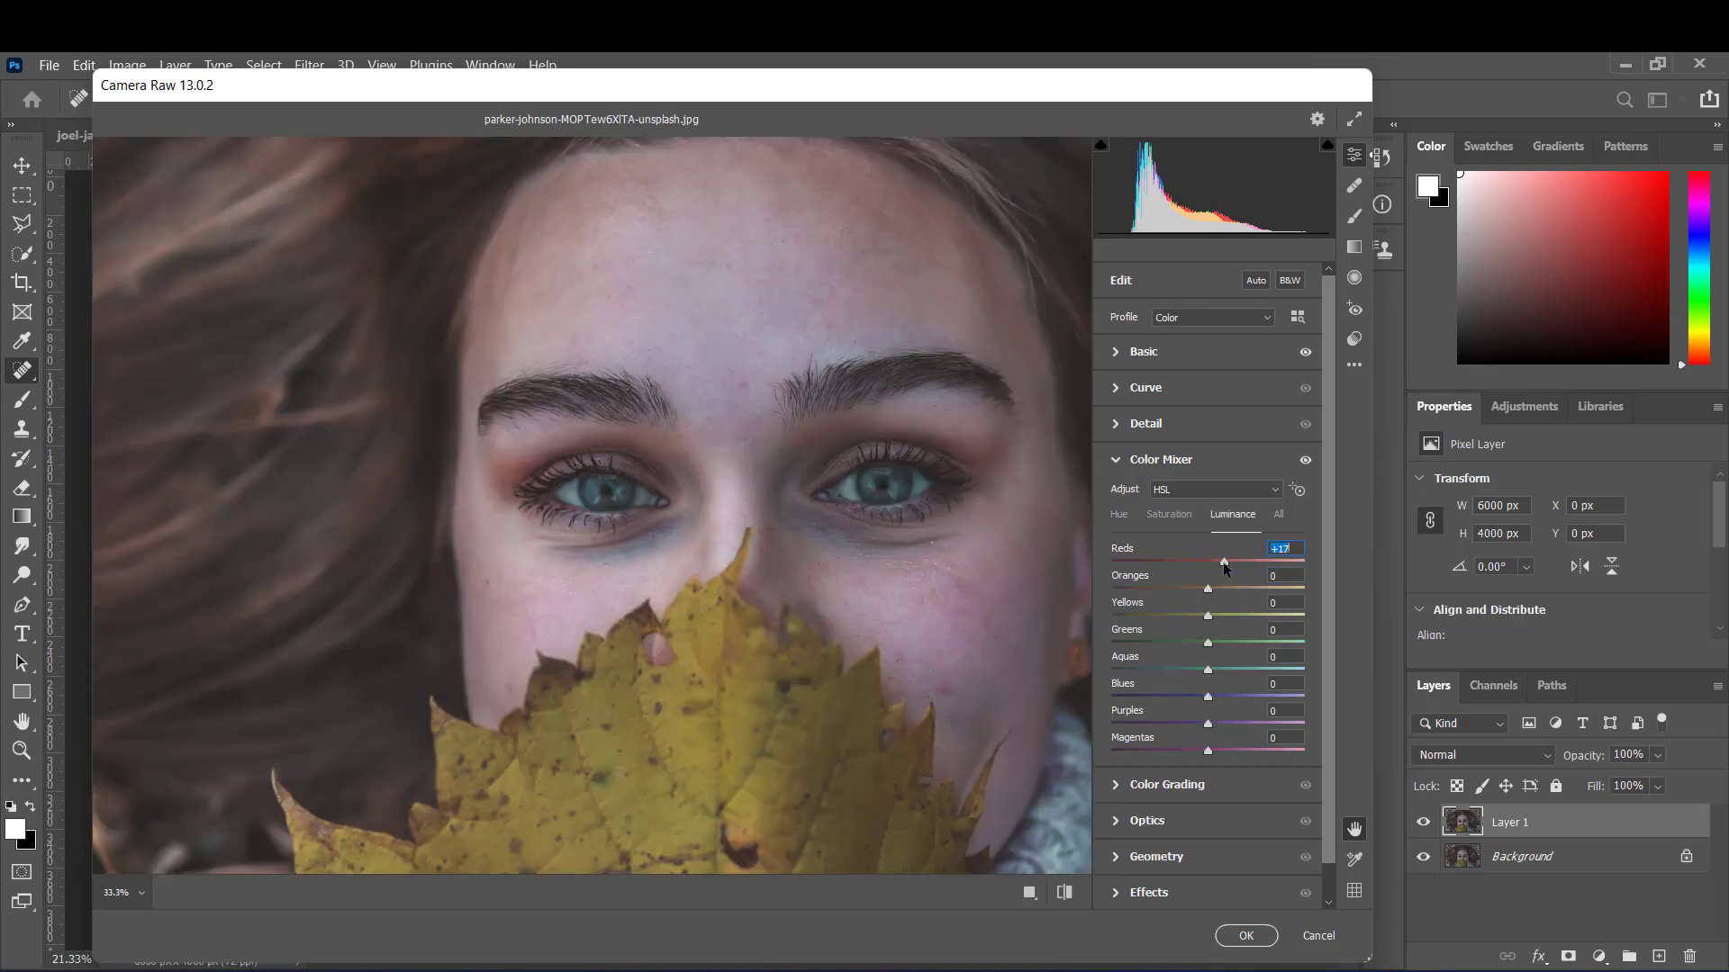
left_click_drag(1208, 589, 1200, 589)
left_click_drag(1206, 589, 1219, 591)
key("ctrl+minus")
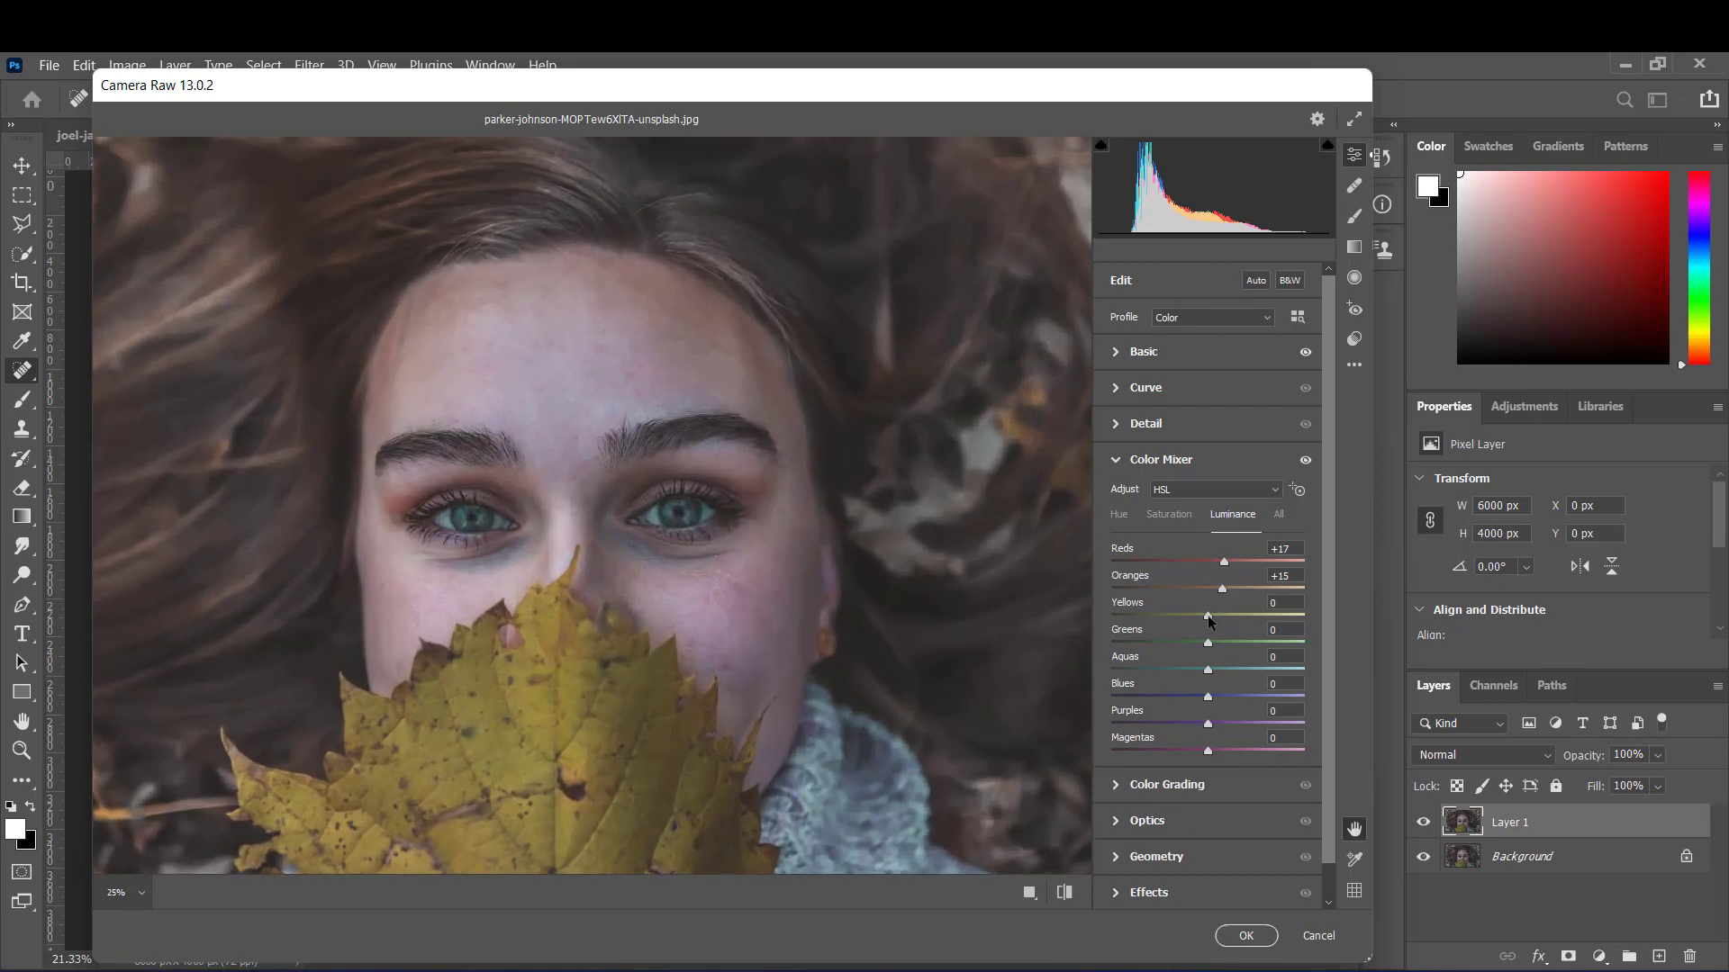
left_click_drag(1207, 616, 1183, 616)
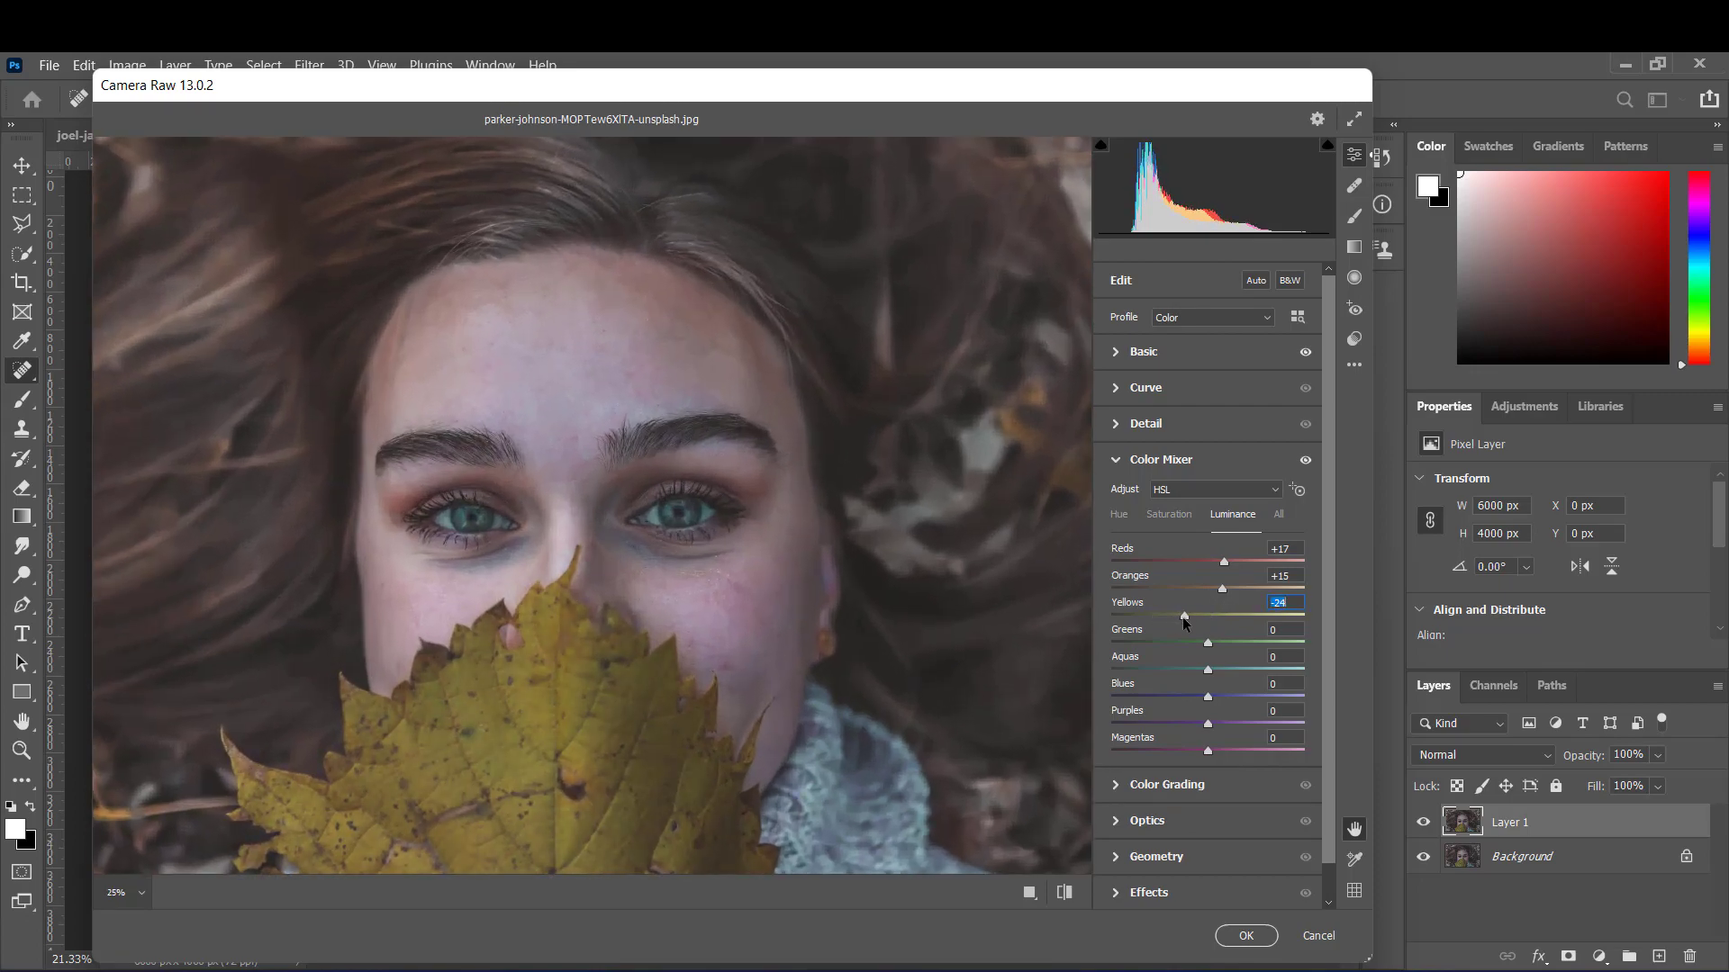
type("0")
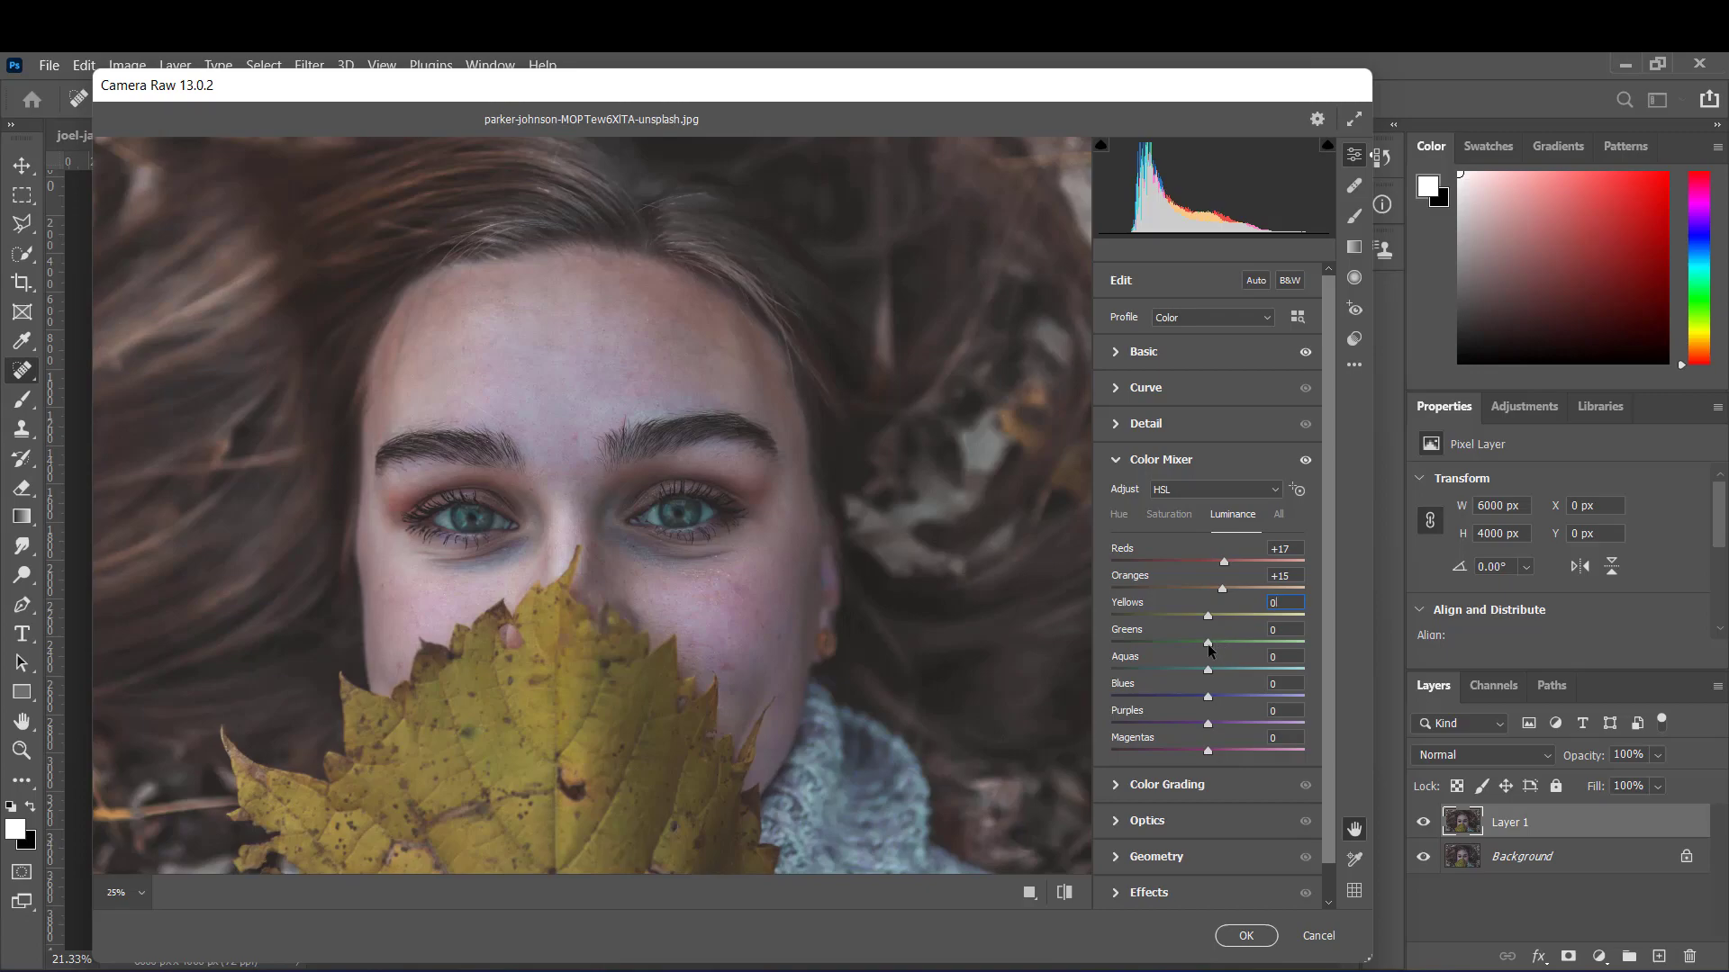
left_click_drag(1208, 644, 1218, 645)
scroll(1284, 654, "down", 1)
- Add three points to the tone curve to gently lift highlights, toggling it to compare, then reopen Basic
left_click(1115, 423)
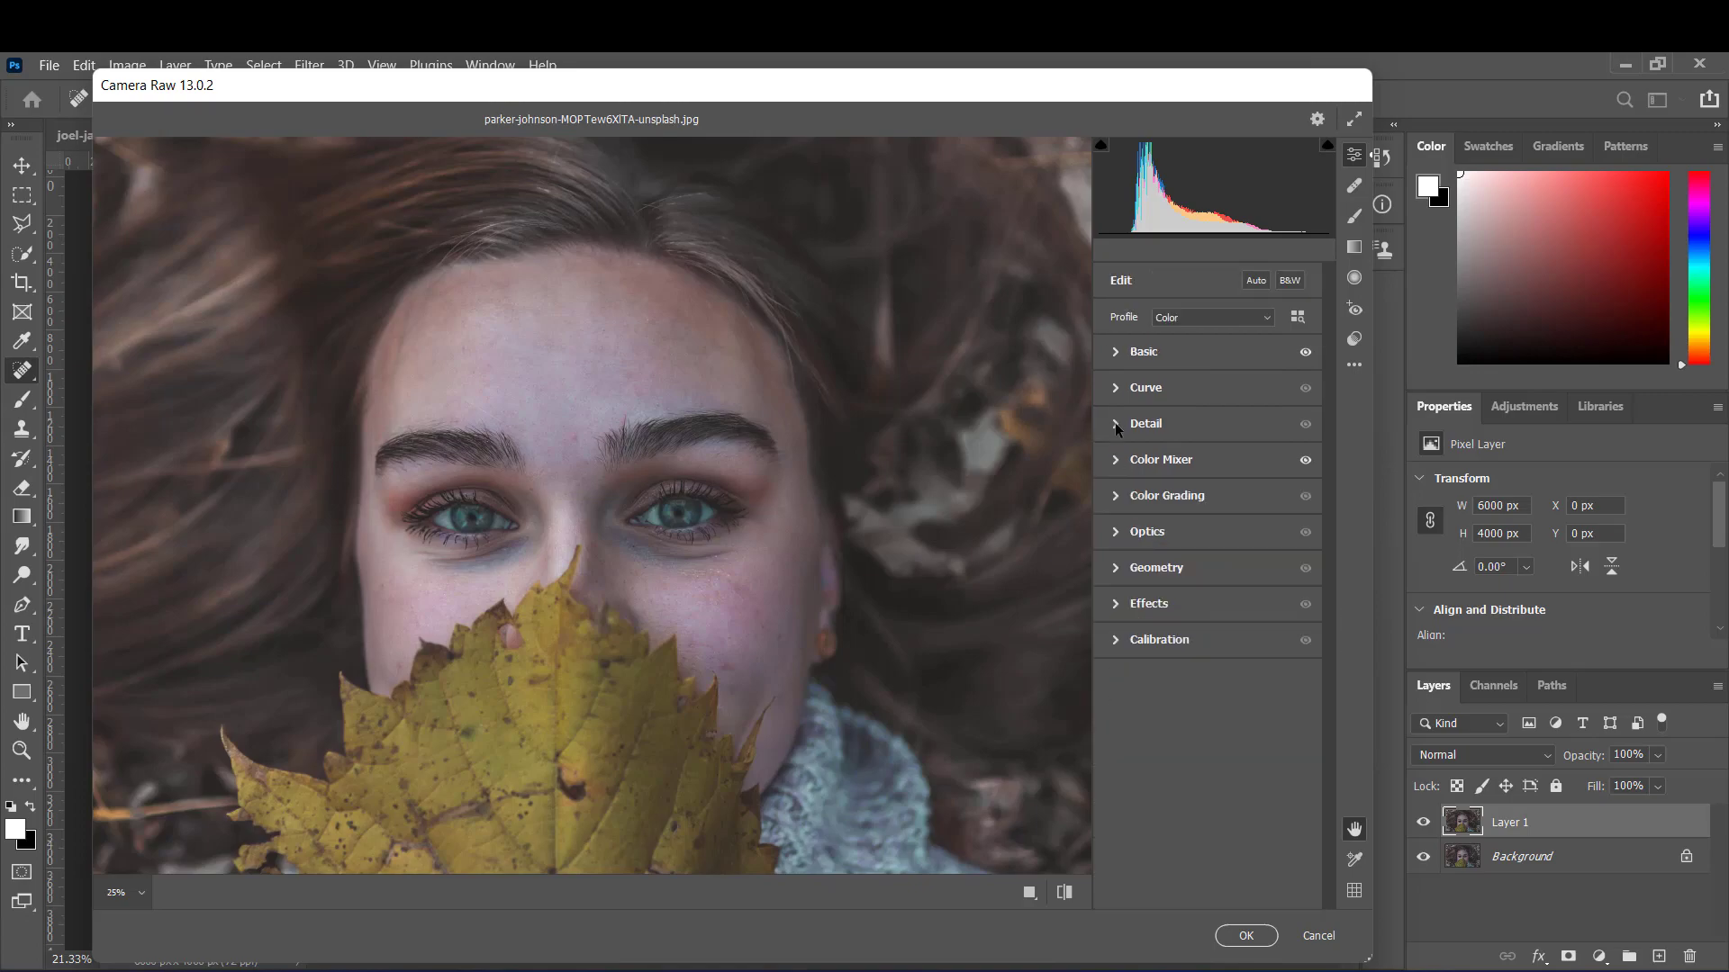
key("ctrl+minus")
key("ctrl+plus")
key("ctrl+0")
left_click(1111, 390)
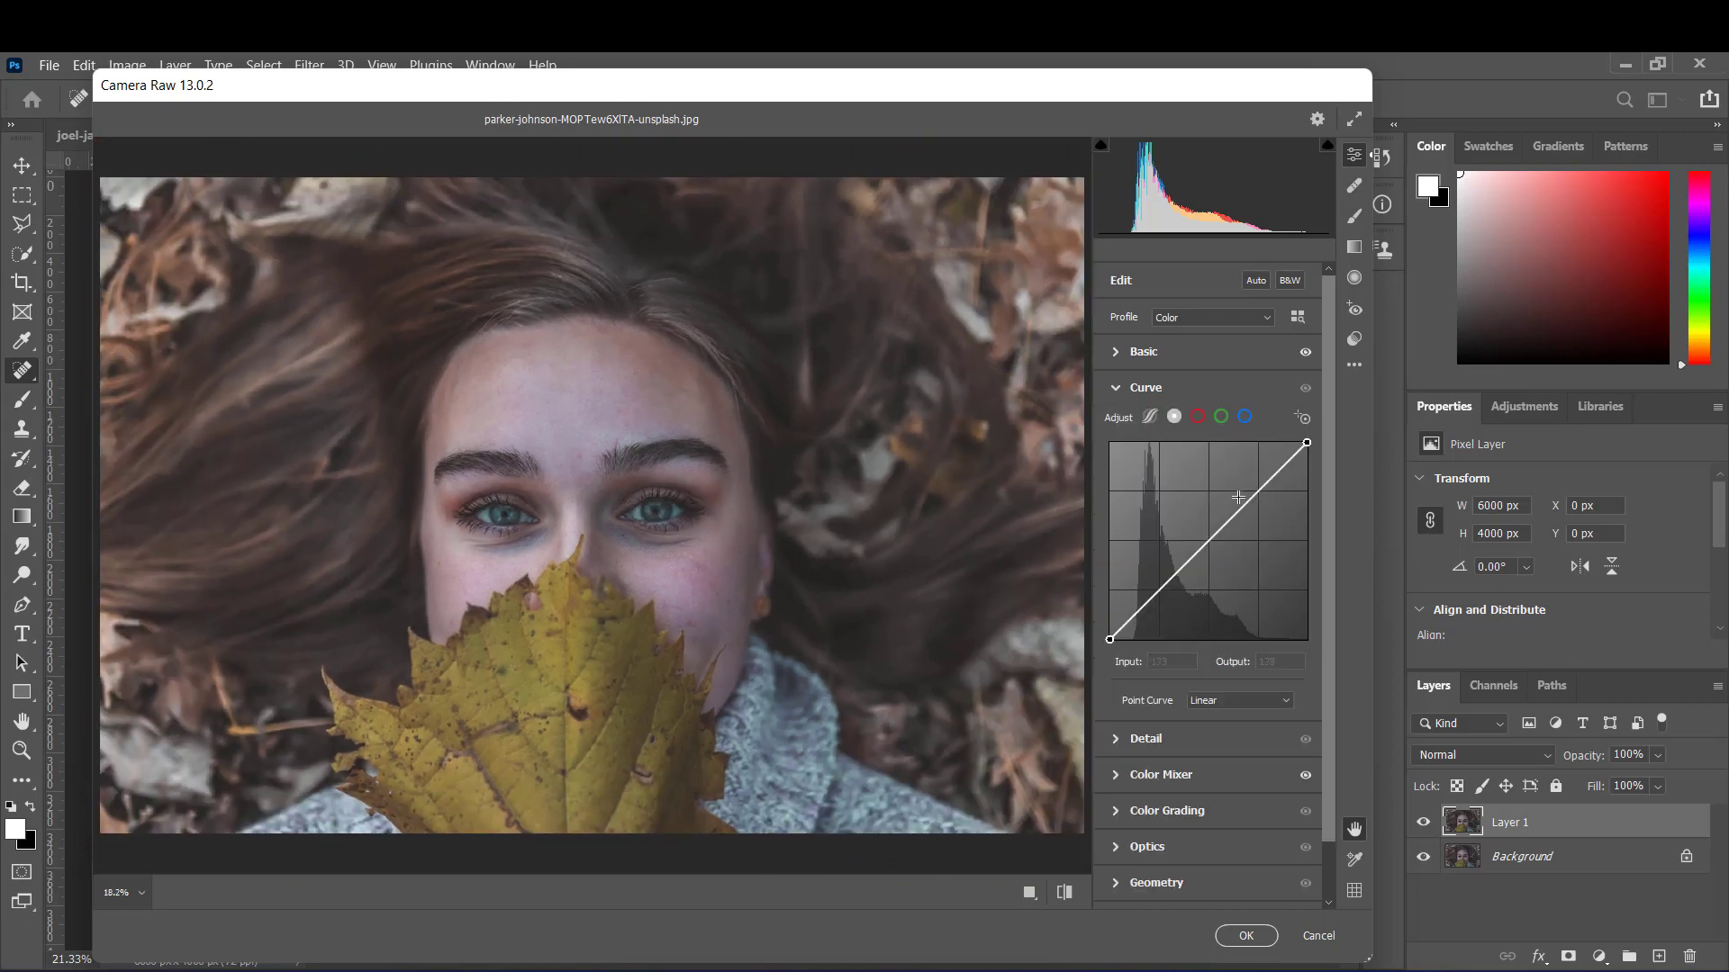
left_click(1175, 416)
left_click(1233, 511)
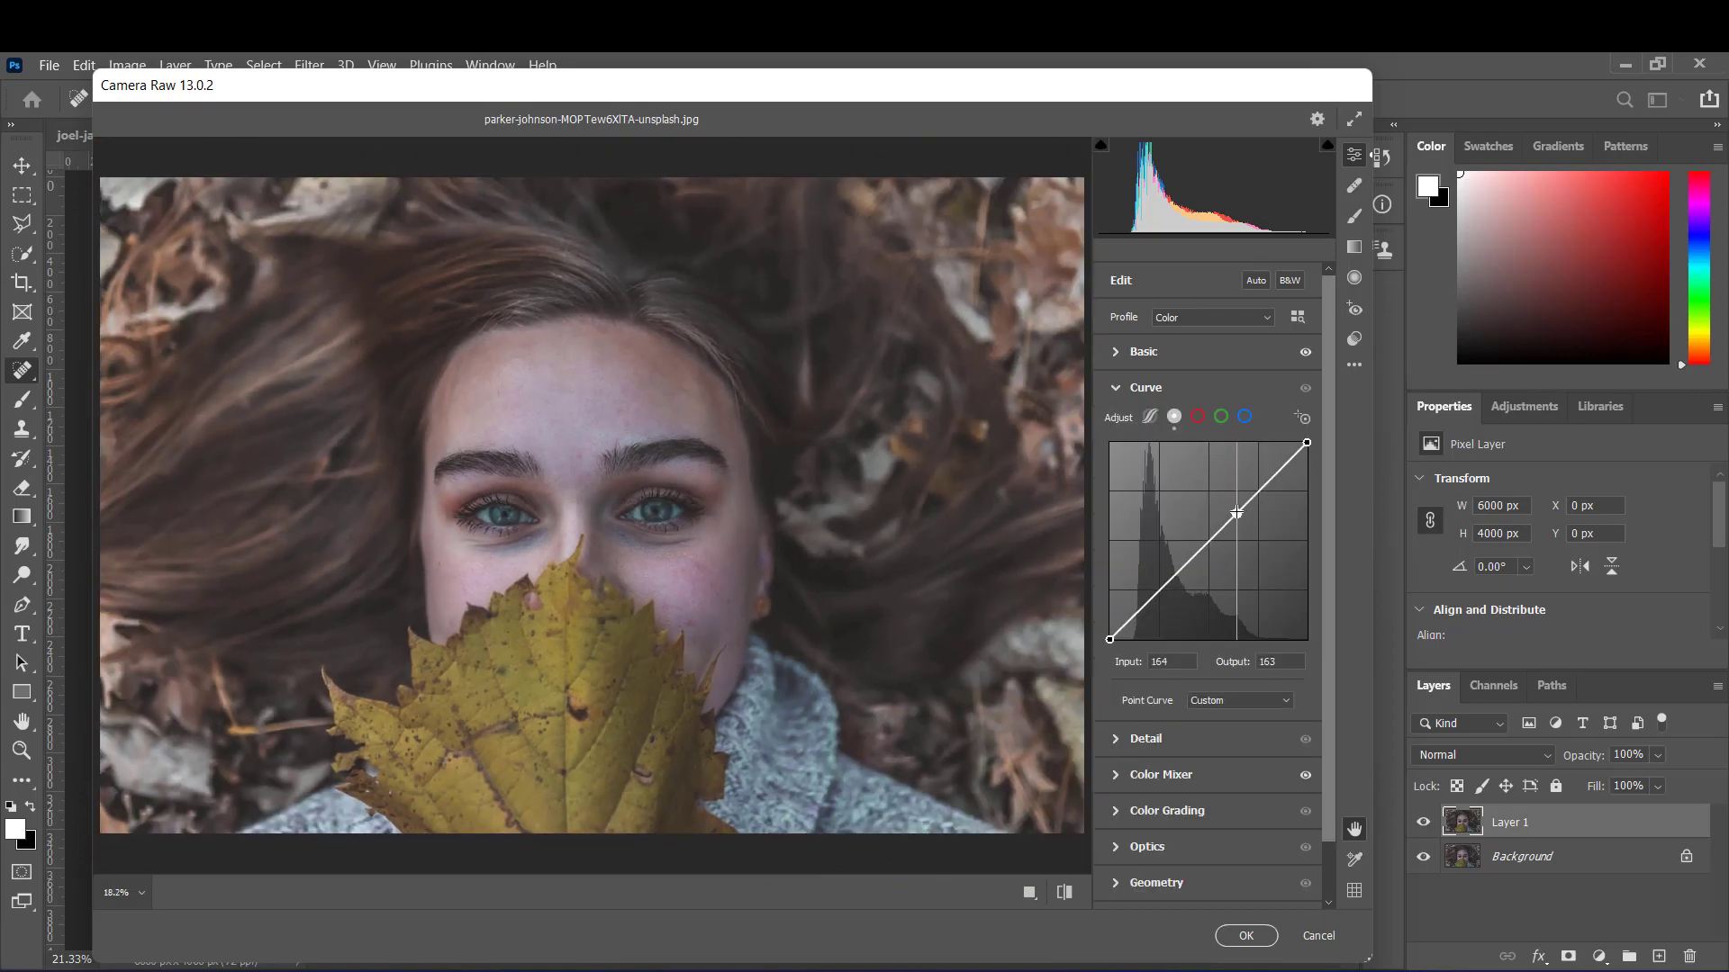
left_click_drag(1276, 471, 1292, 456)
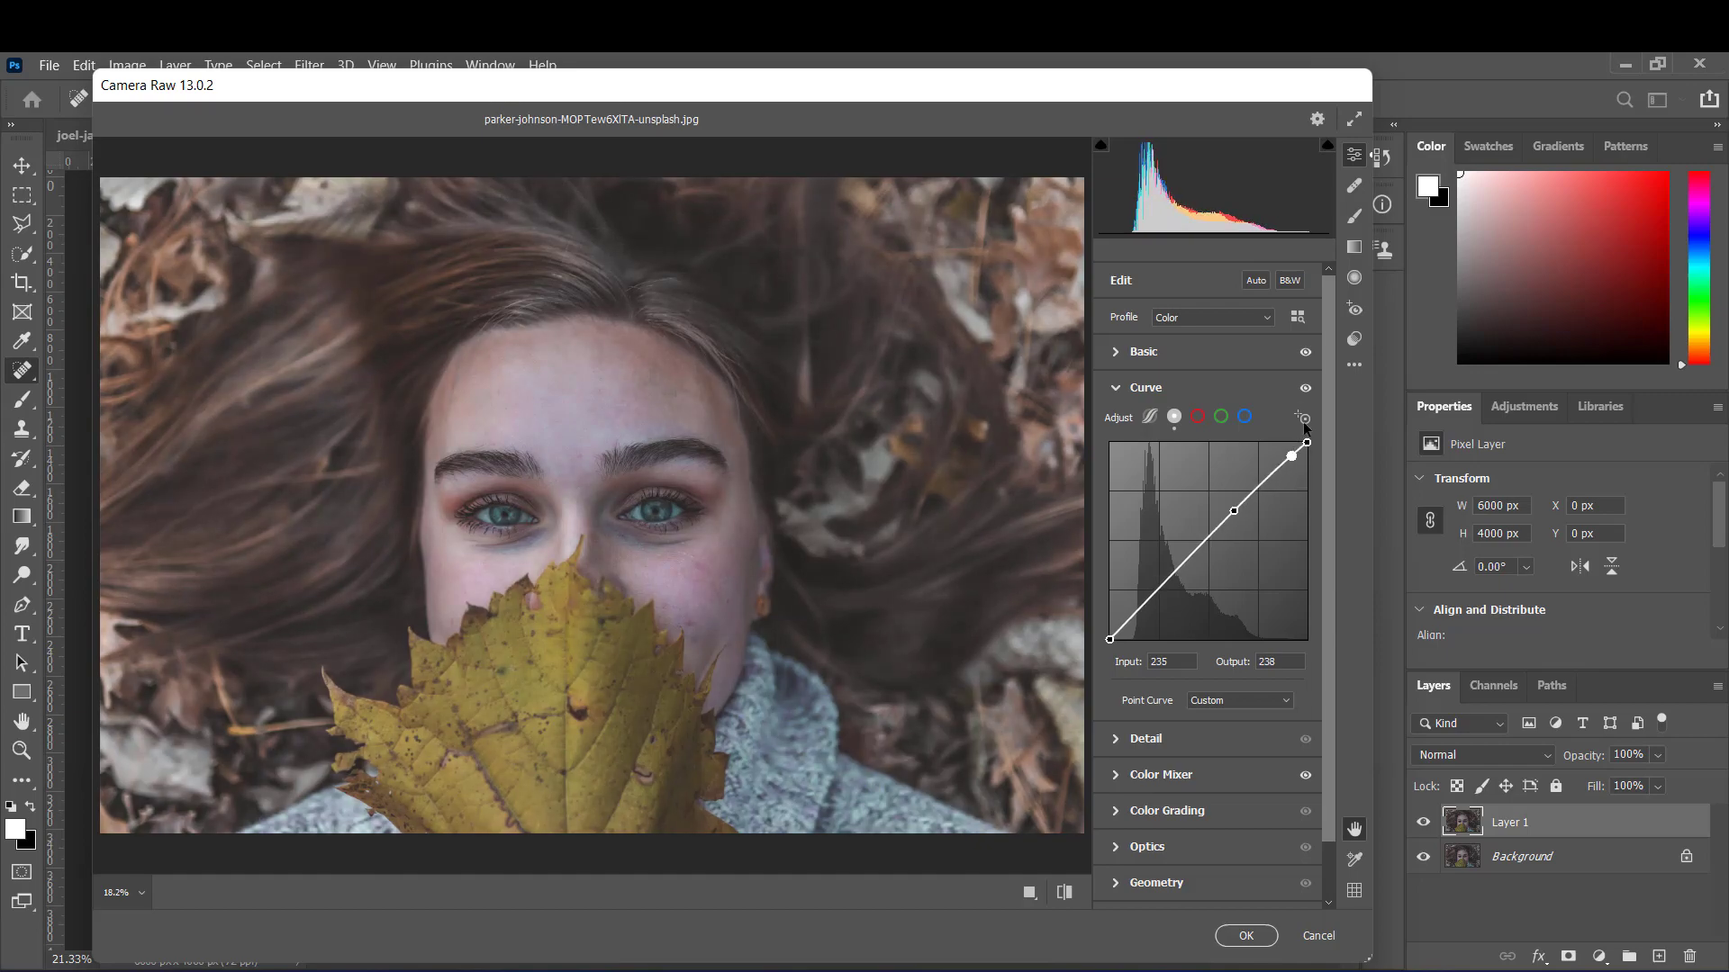
left_click(1304, 388)
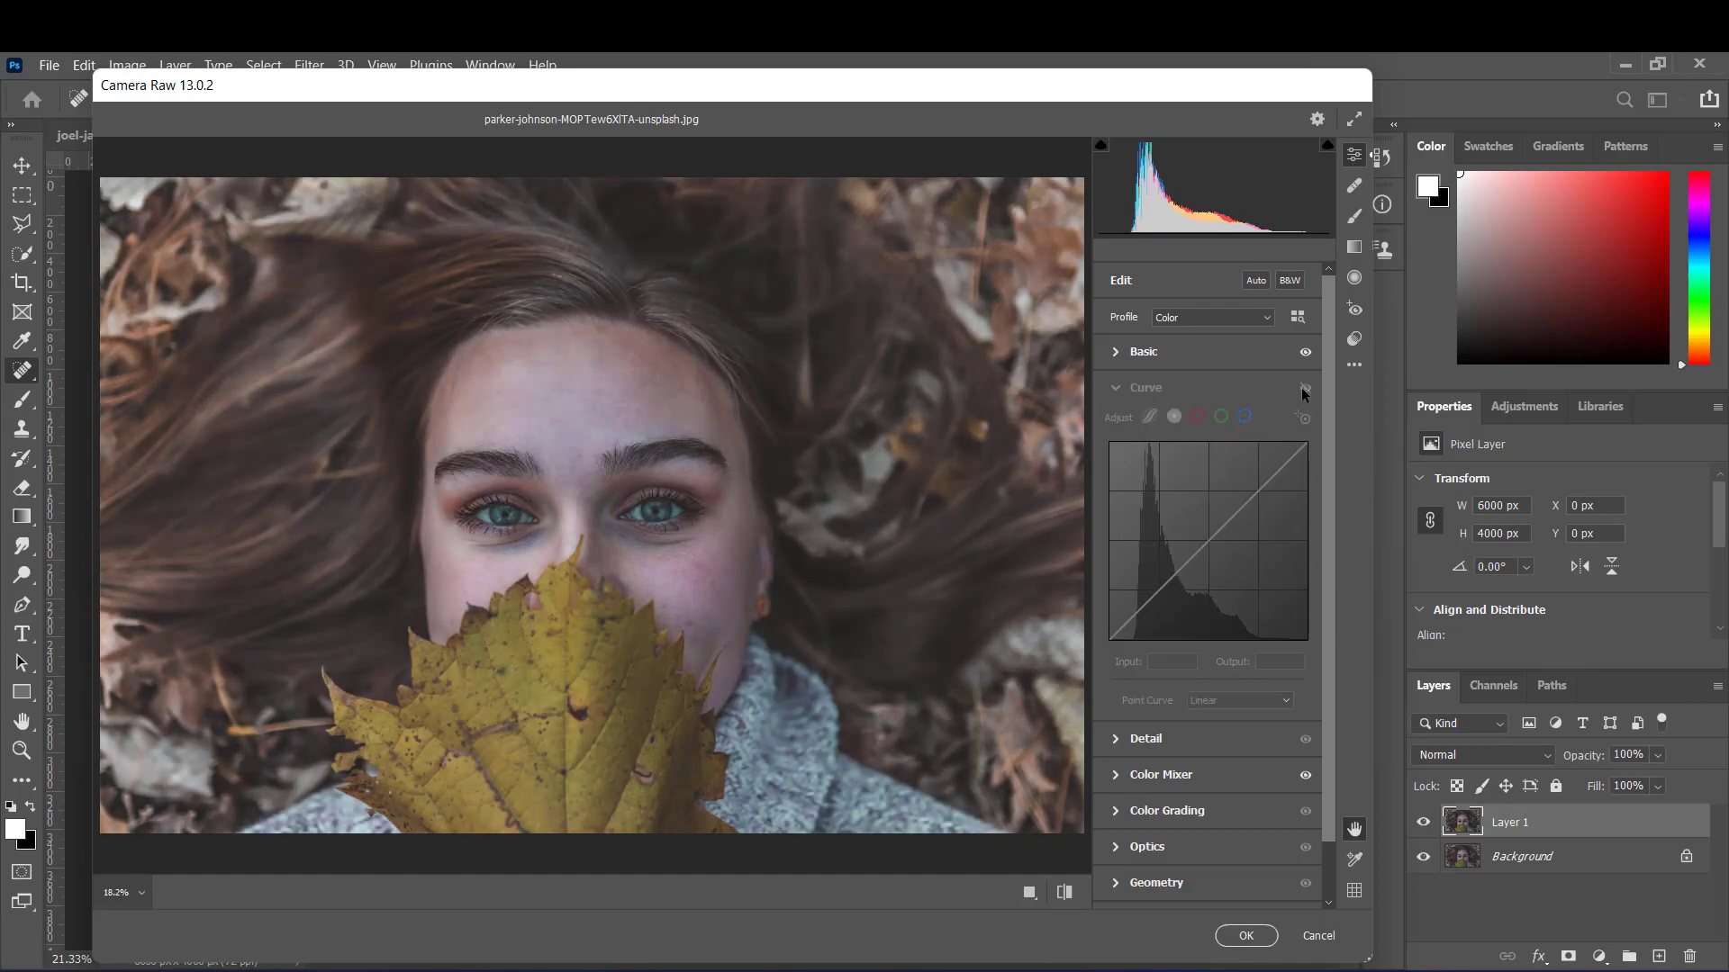
left_click(1304, 388)
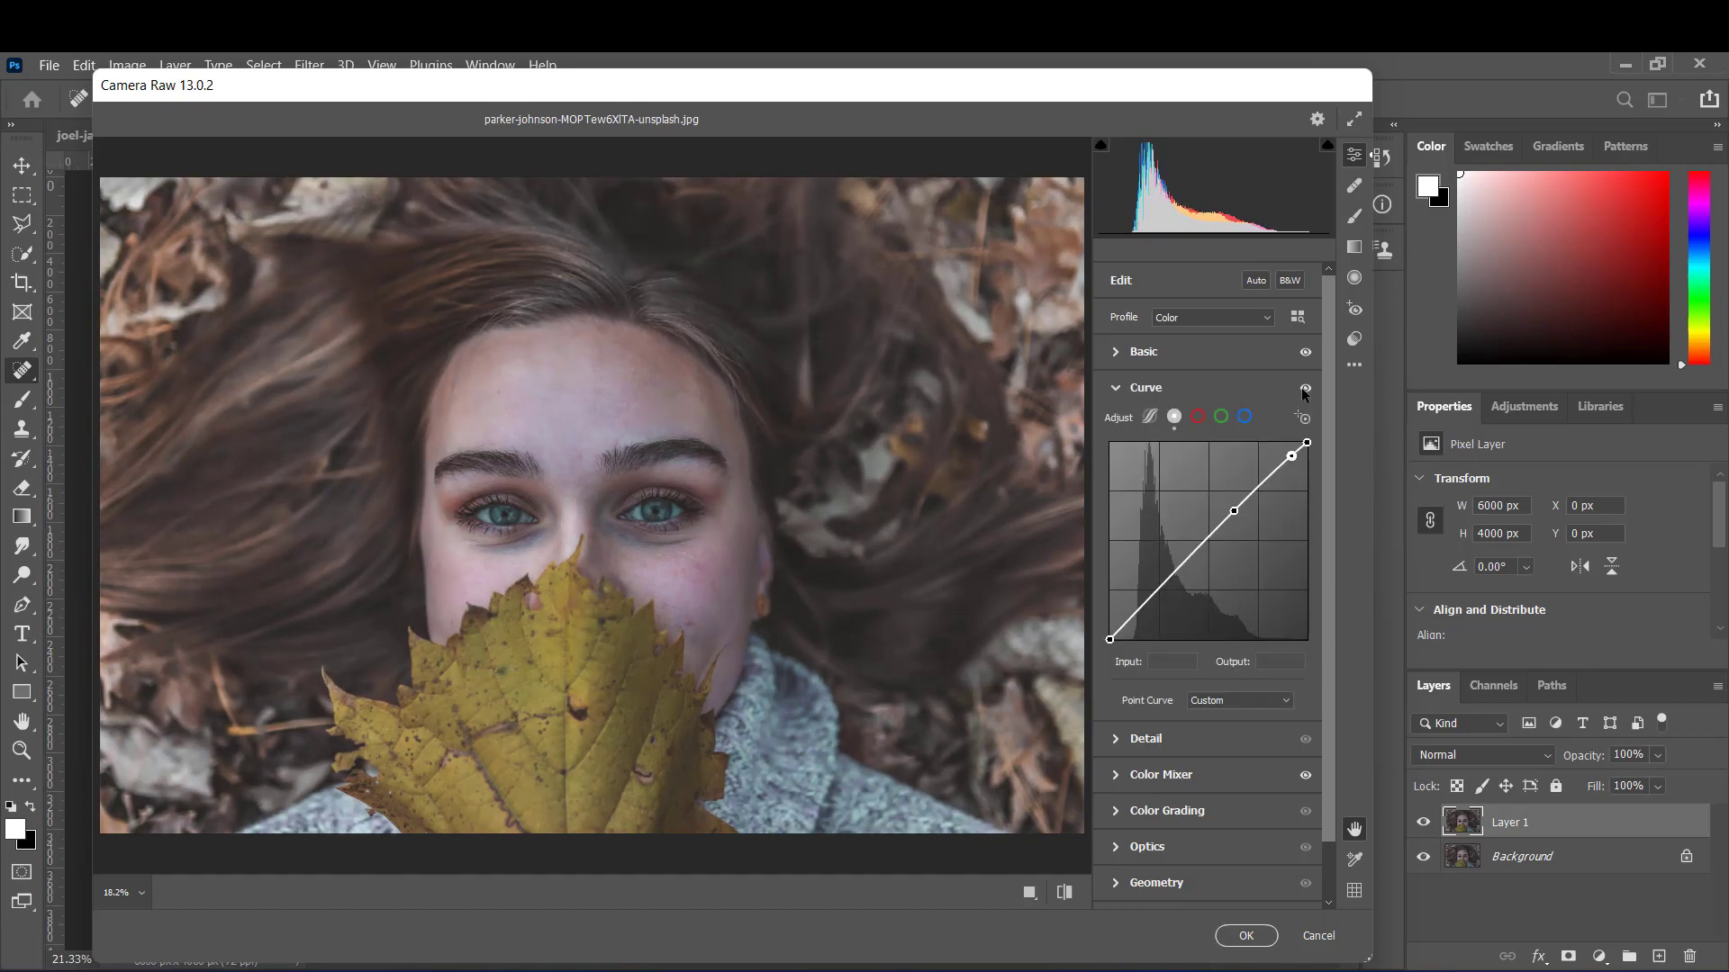
left_click(1125, 388)
left_click(1149, 355)
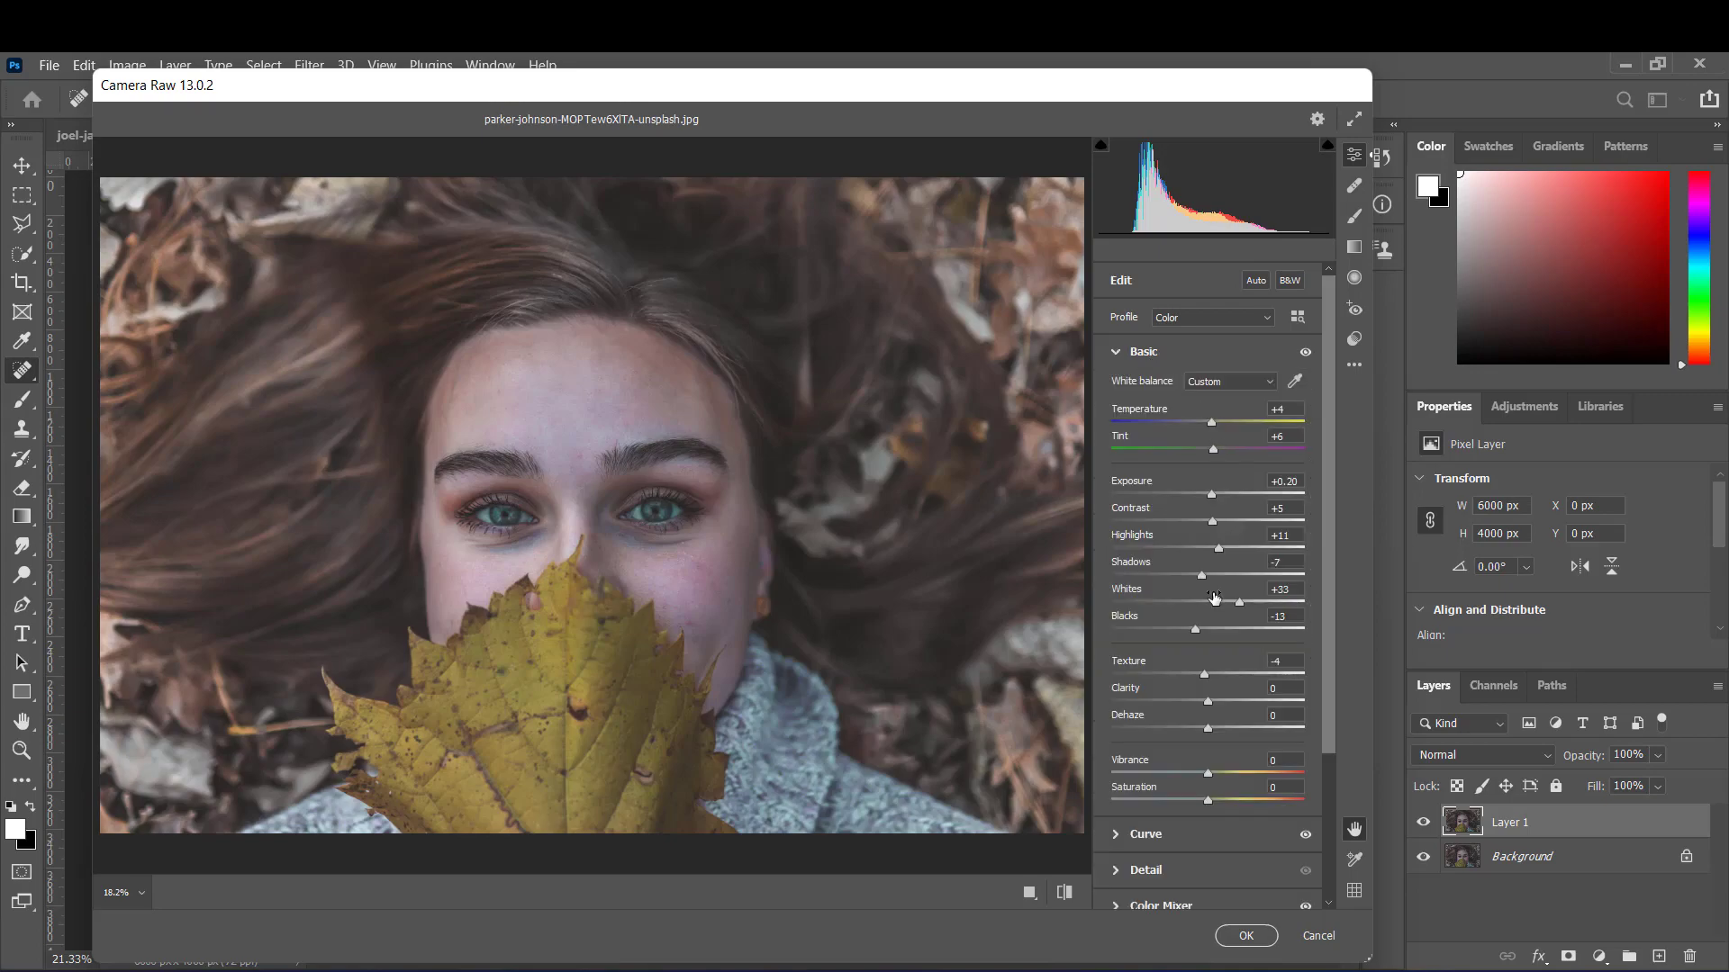
- Set Vibrance to +10, compare with Basic edits toggled off, then apply with OK
mouse_move(1208, 780)
left_mouse_down()
mouse_move(1192, 769)
mouse_move(1211, 774)
left_mouse_up()
left_click_drag(1222, 772, 1216, 772)
left_click(1305, 353)
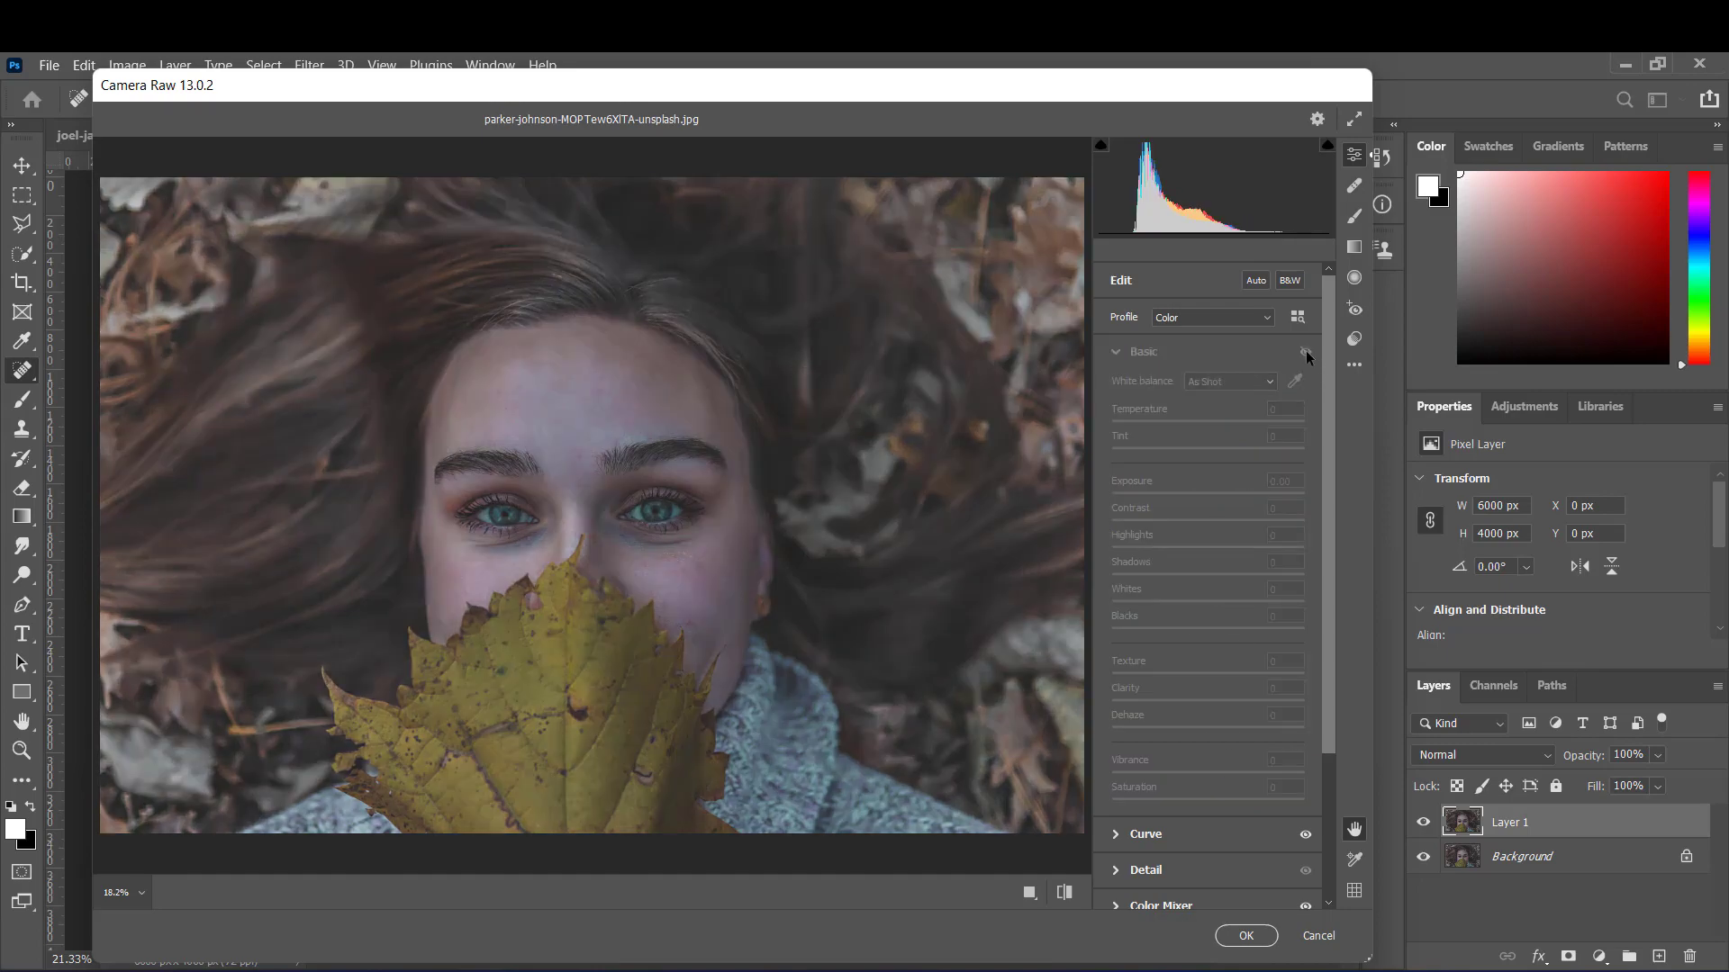
left_click(1305, 351)
double_click(1306, 351)
left_click(1306, 351)
left_click(1251, 941)
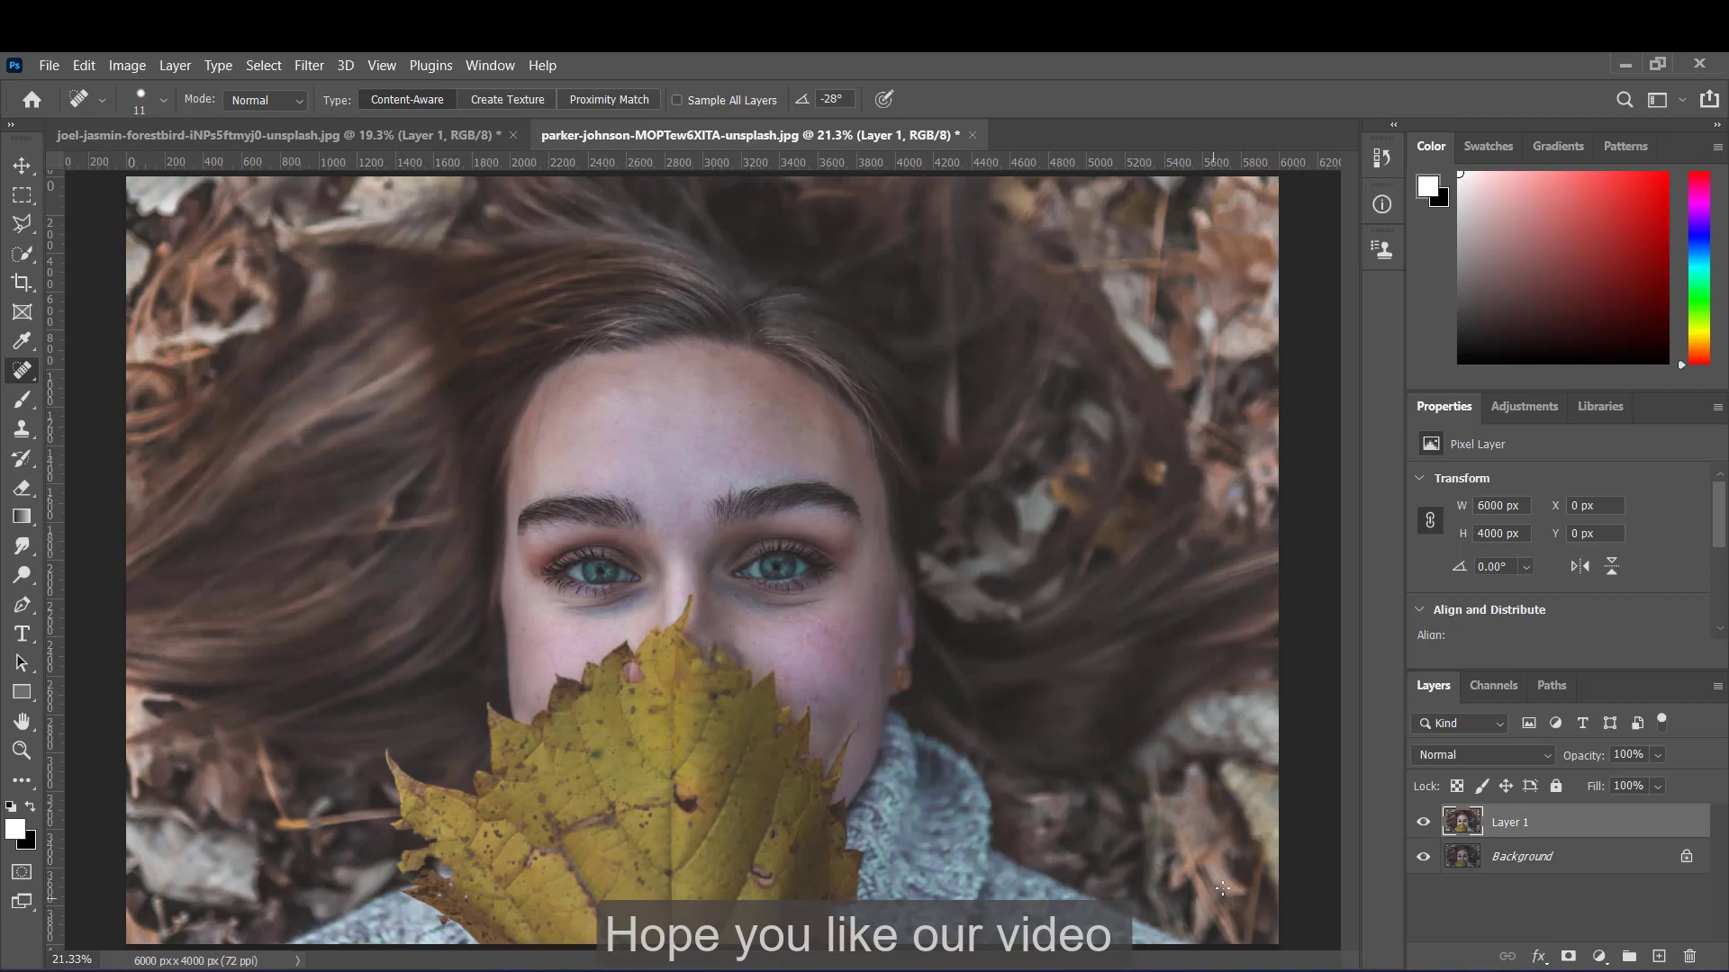
left_click(1423, 822)
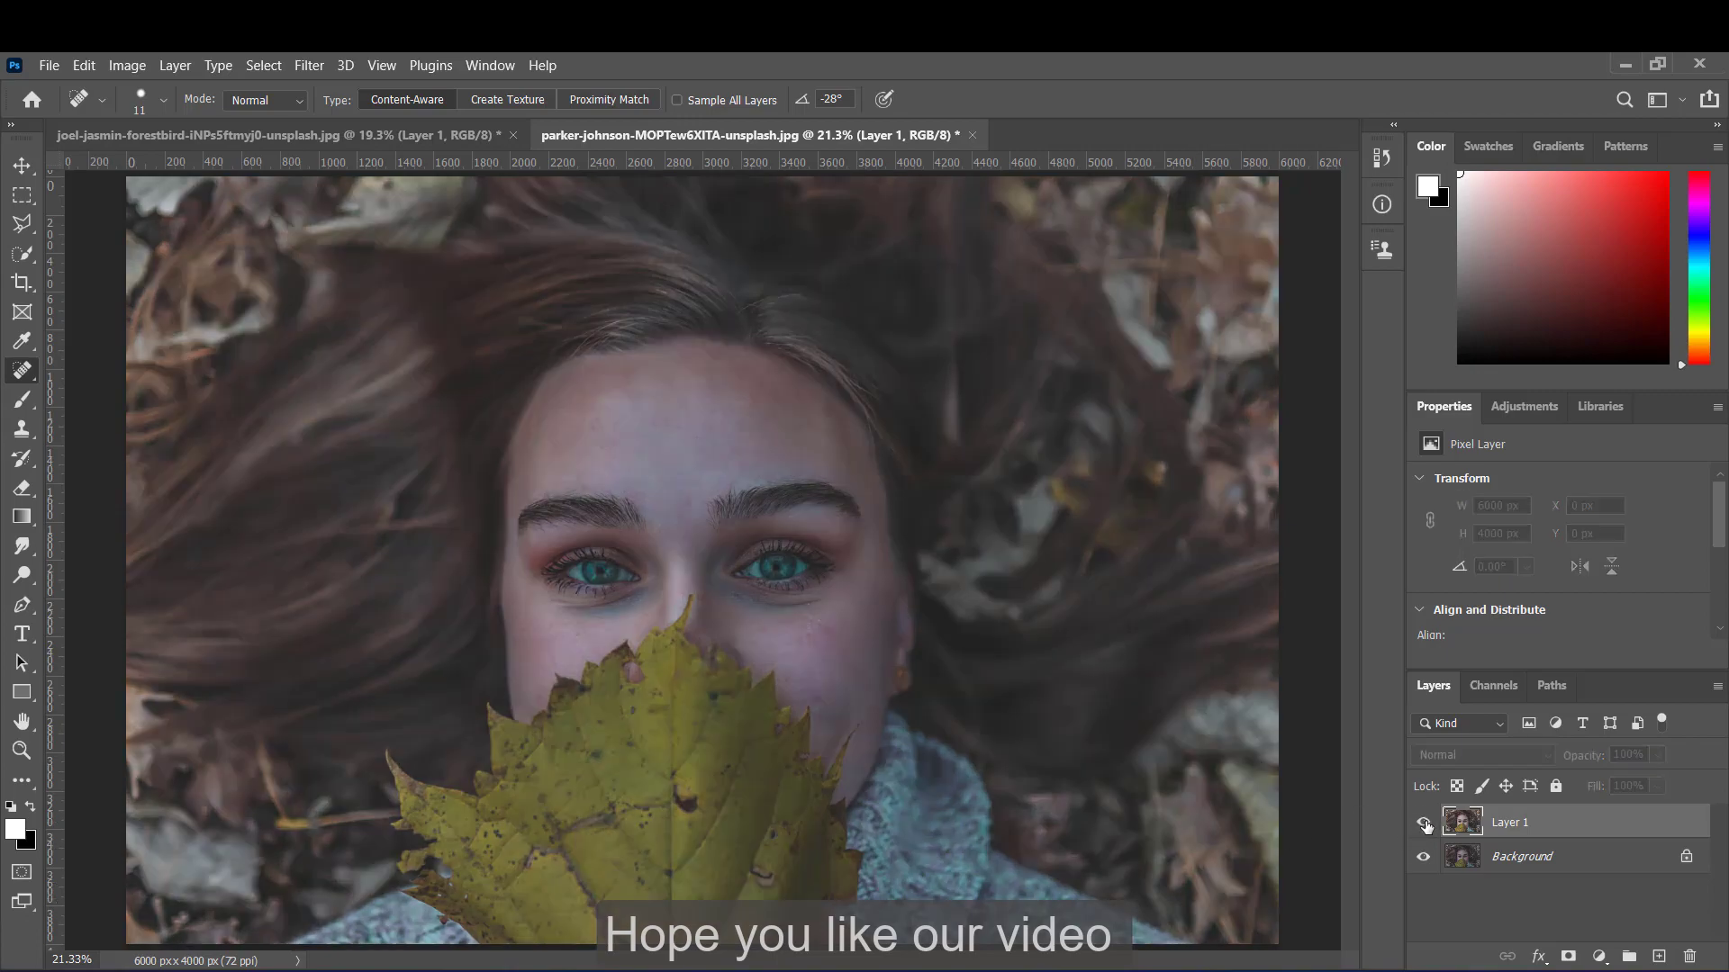
left_click(1424, 822)
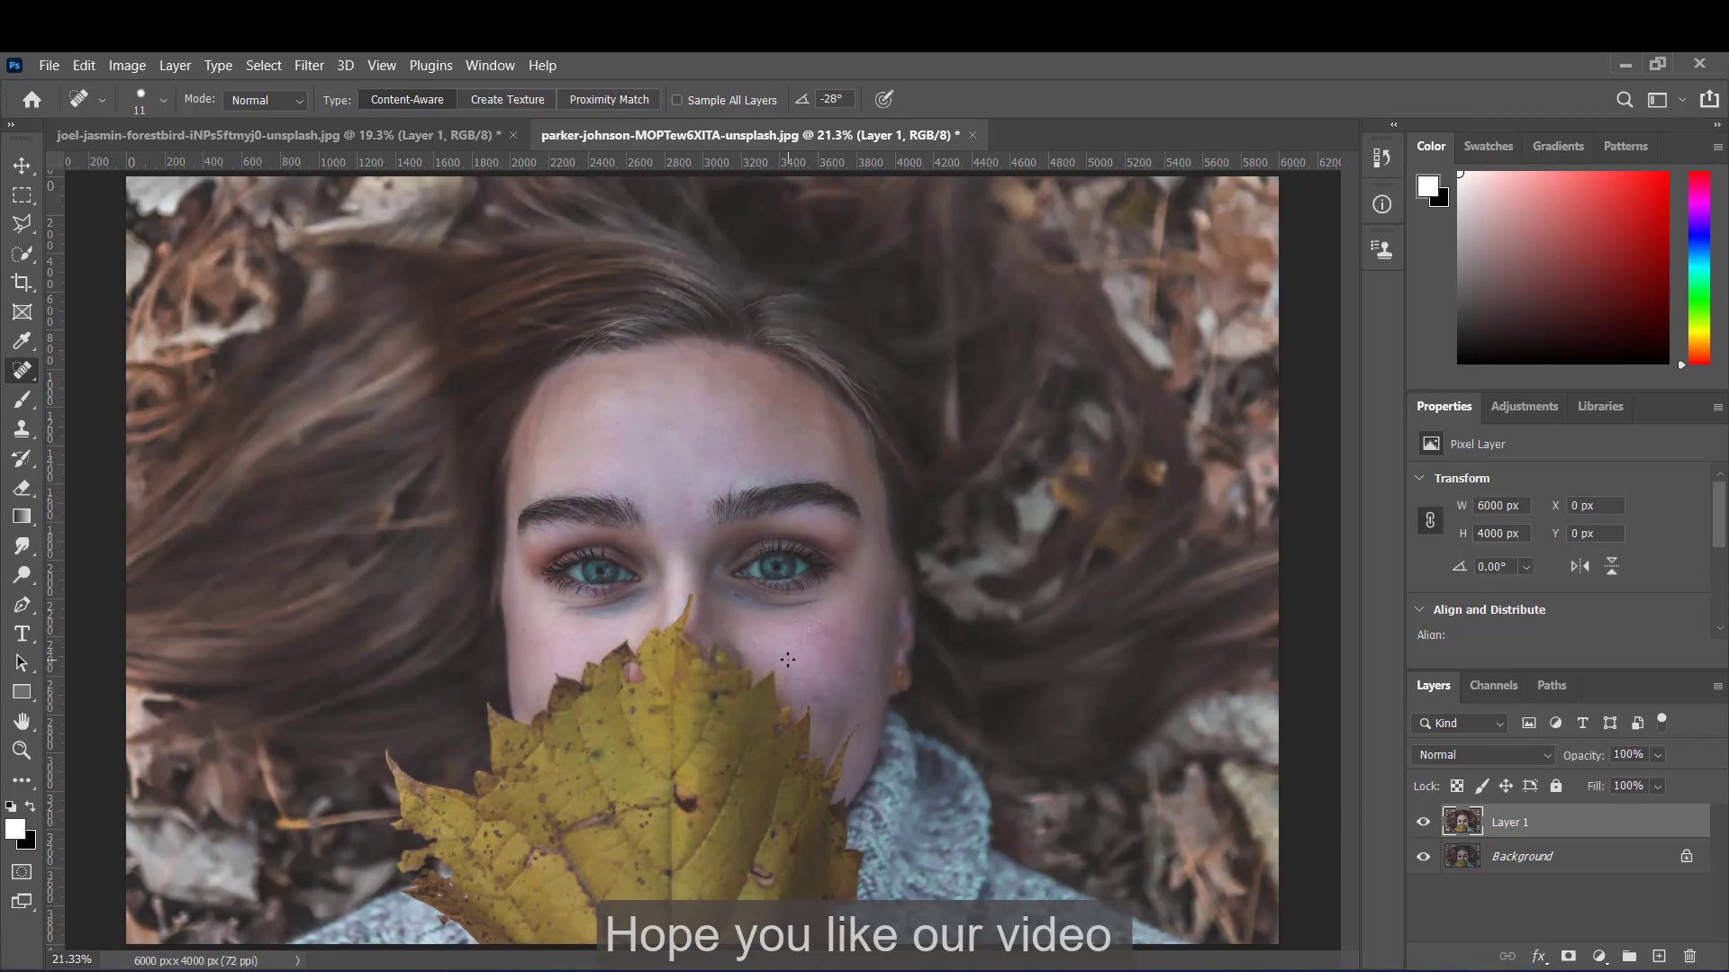